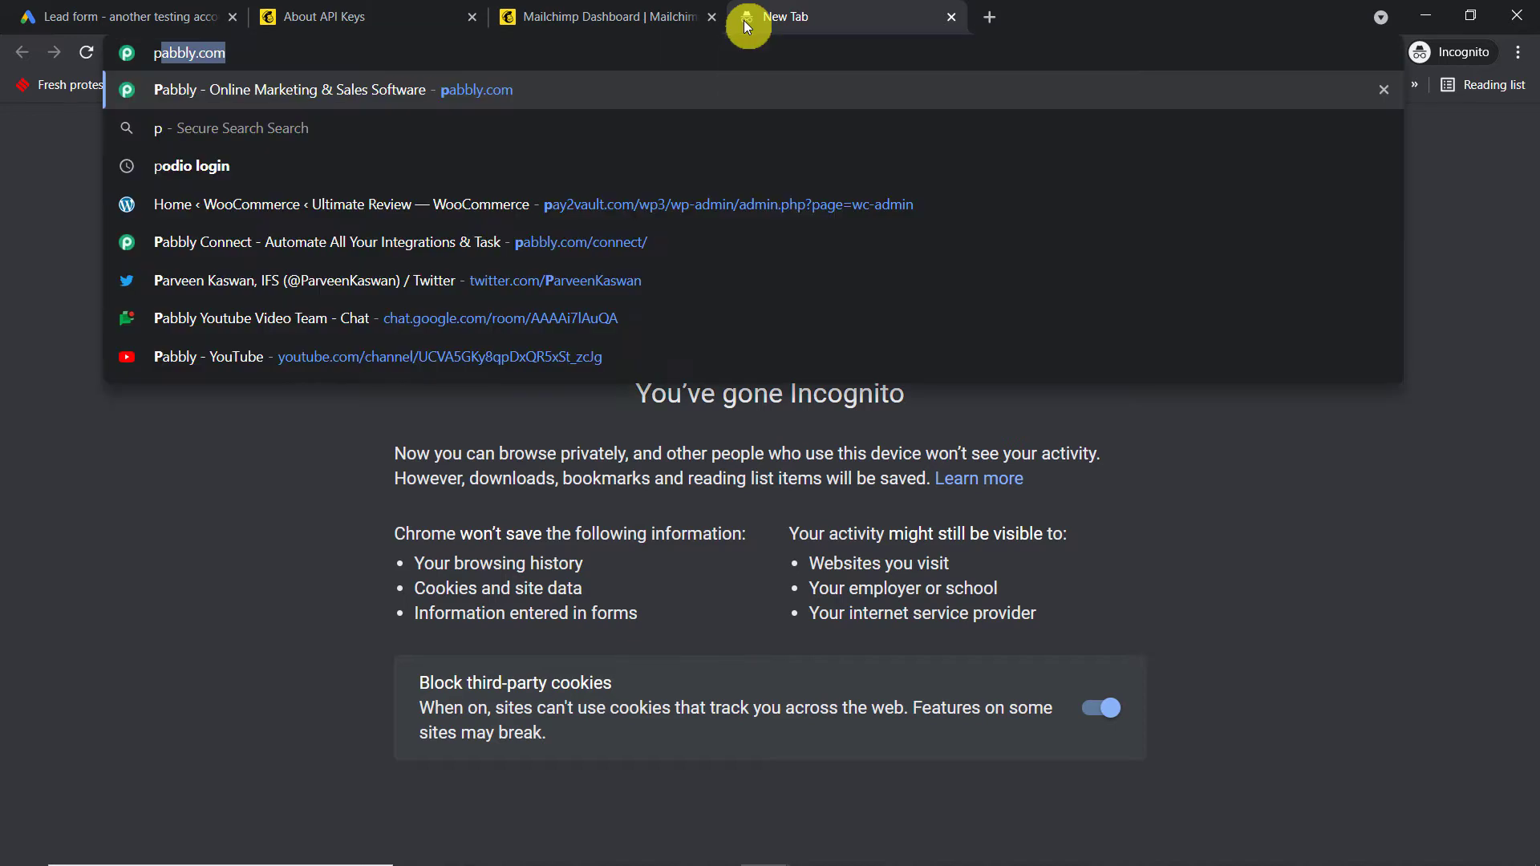
Go from pabbly.com through Sign In to the Pabbly Connect dashboard via its Access Now card
{"action": "key", "text": "Return"}
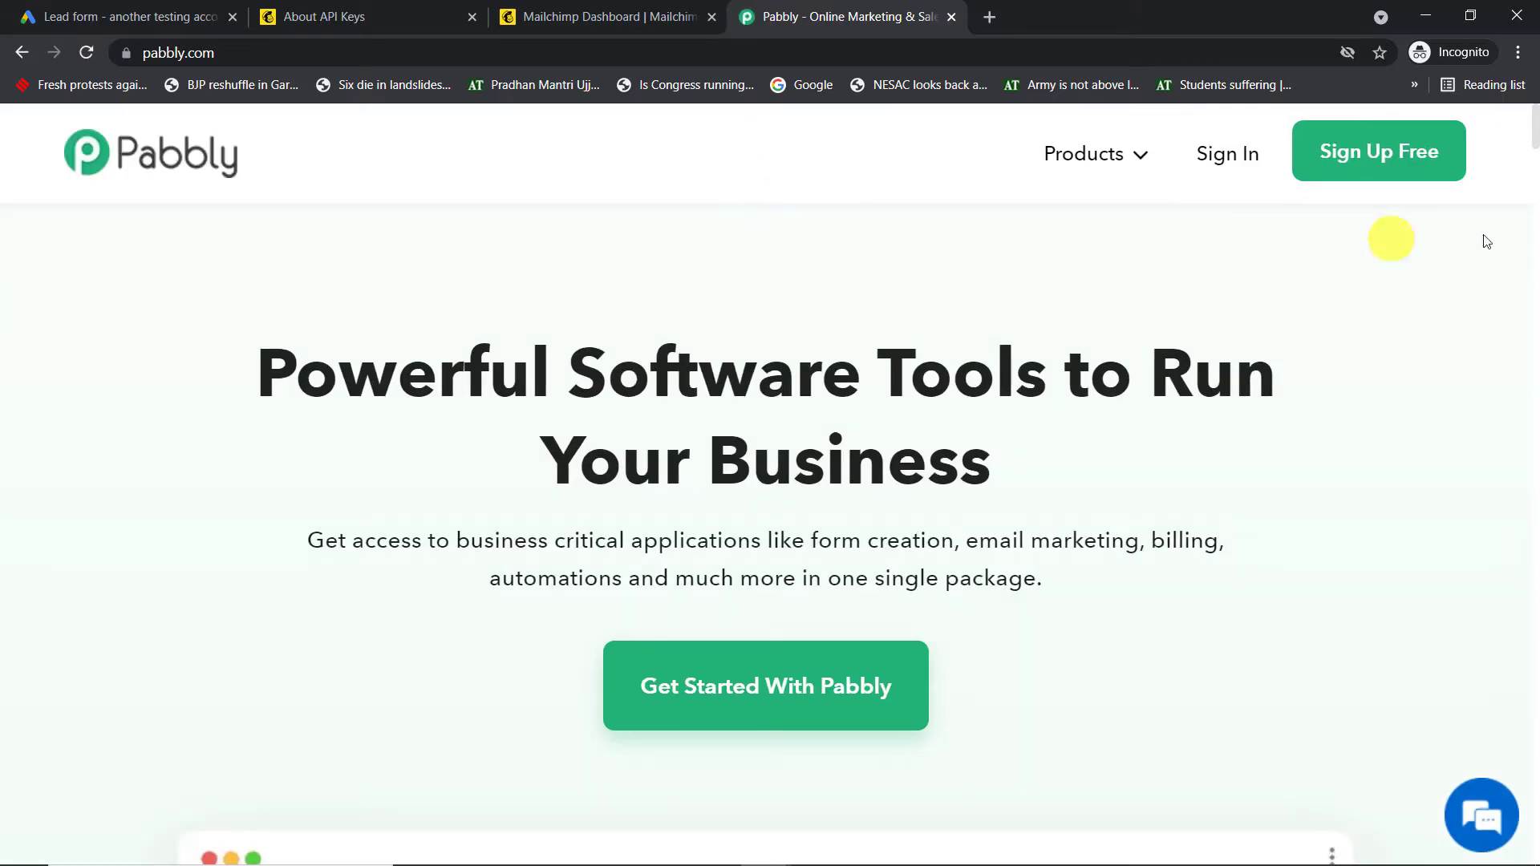
{"action": "left_click", "coordinate": [1411, 153]}
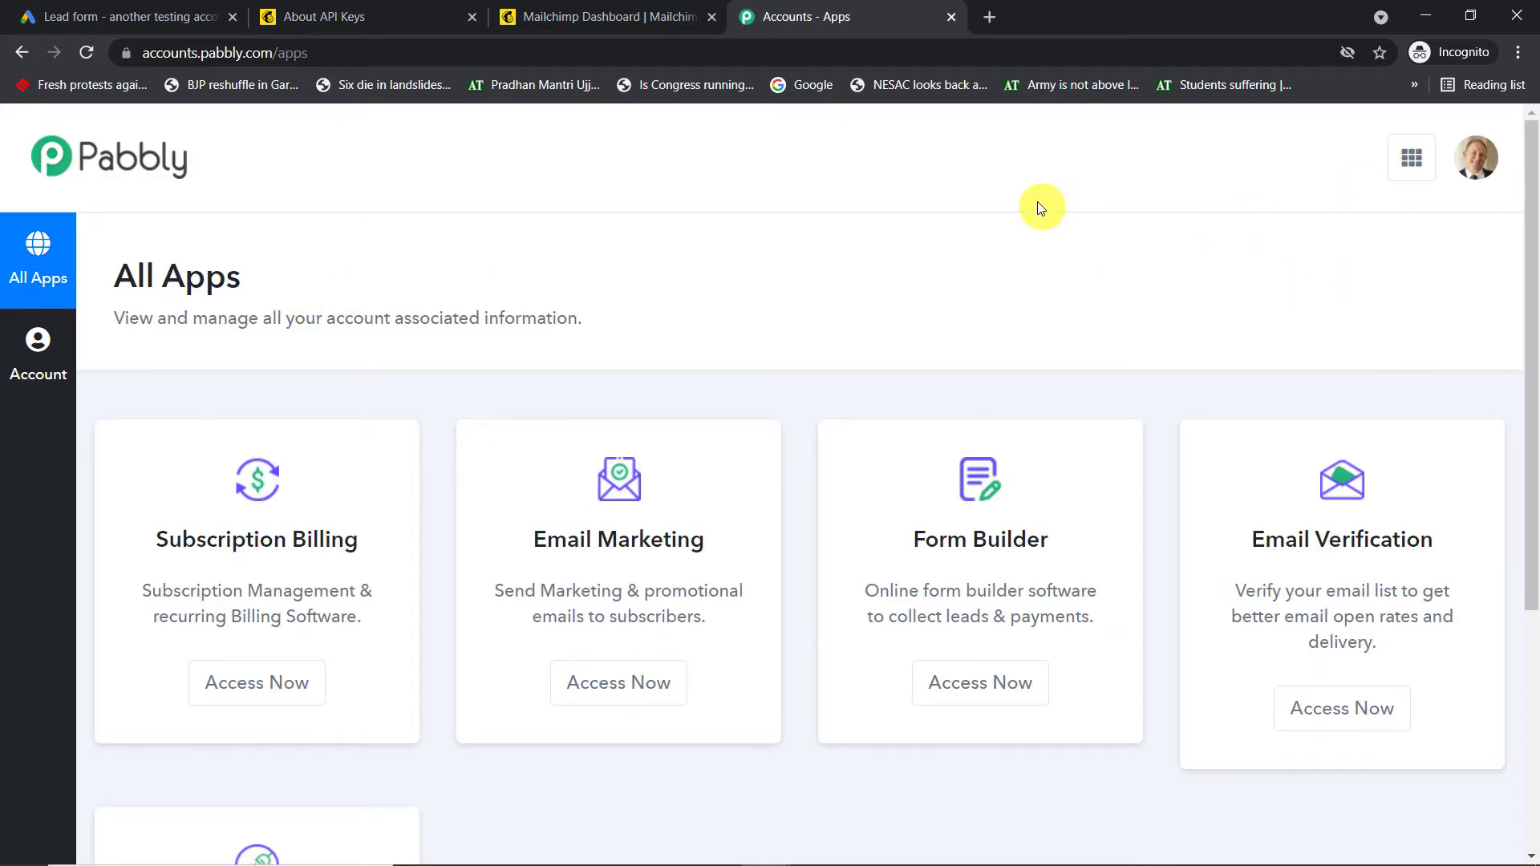
{"action": "scroll", "coordinate": [1032, 206], "scroll_direction": "down", "scroll_amount": 5}
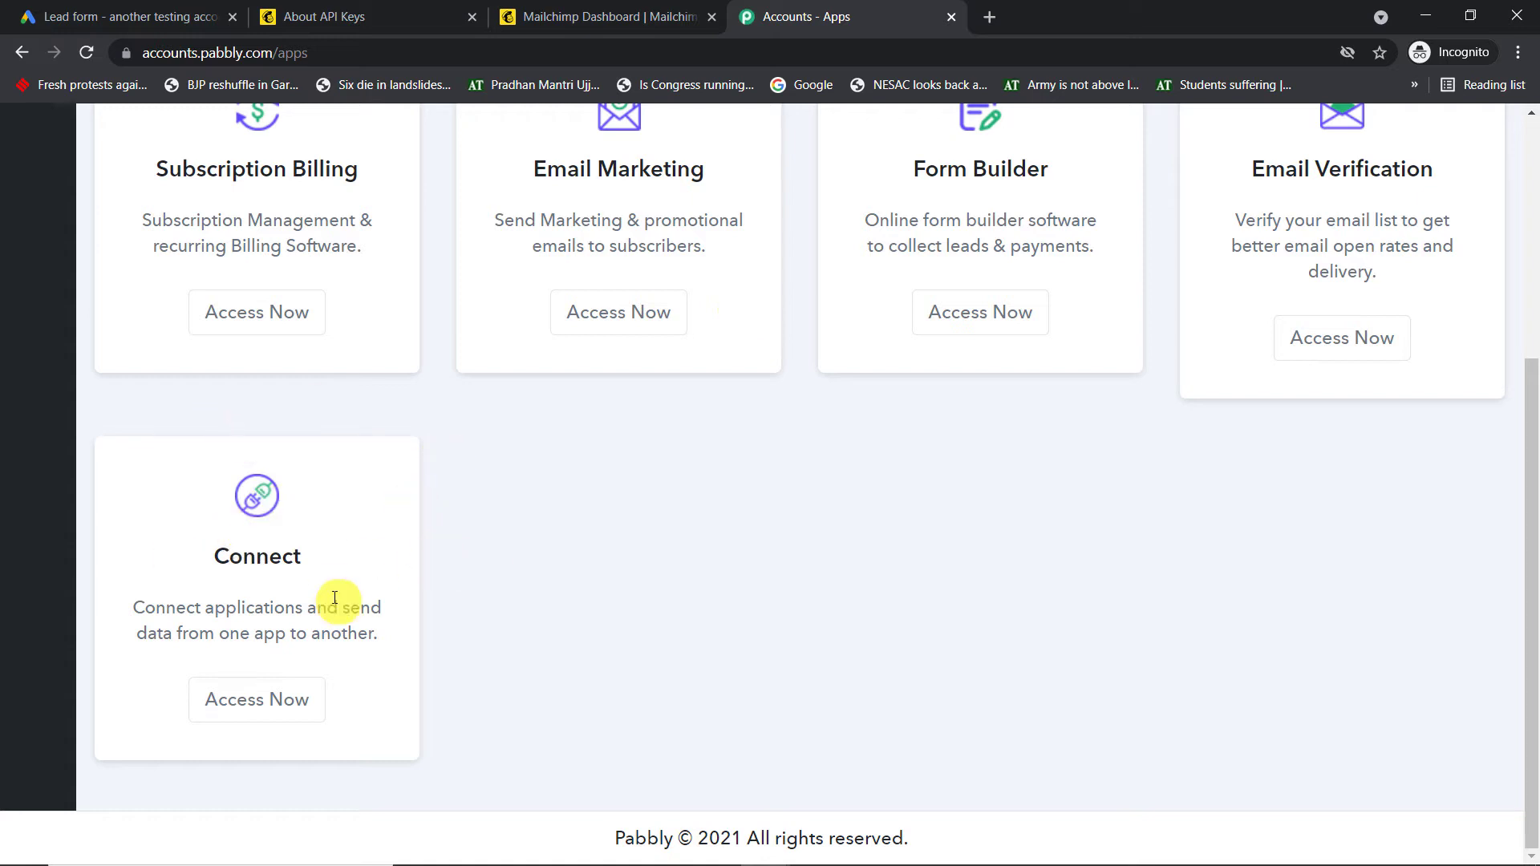
{"action": "left_click", "coordinate": [302, 706]}
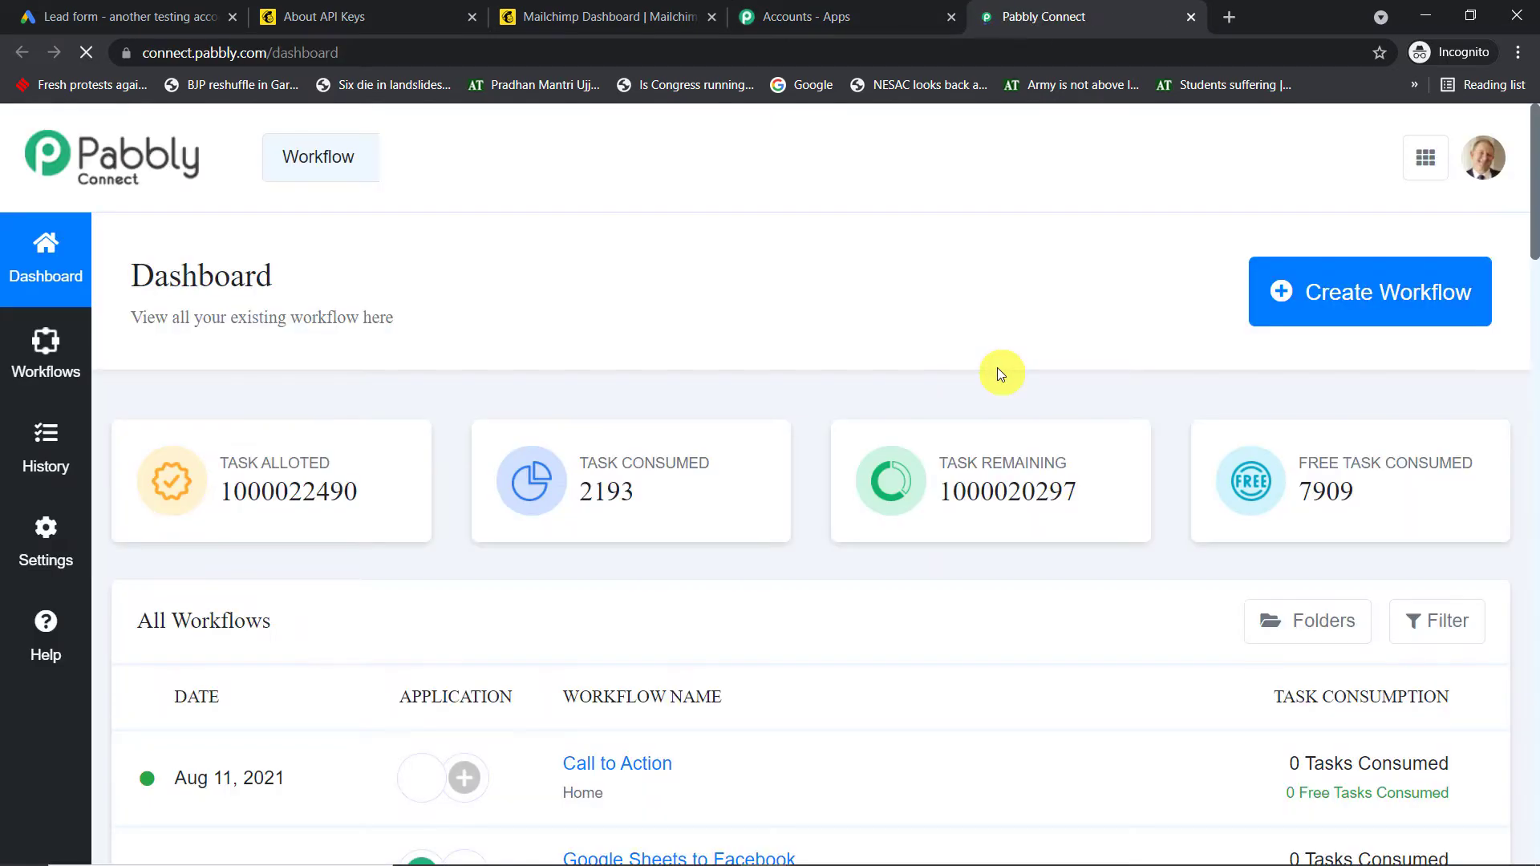
Create a new workflow named 'Google Lead Form Integration'
{"action": "left_click", "coordinate": [1353, 306]}
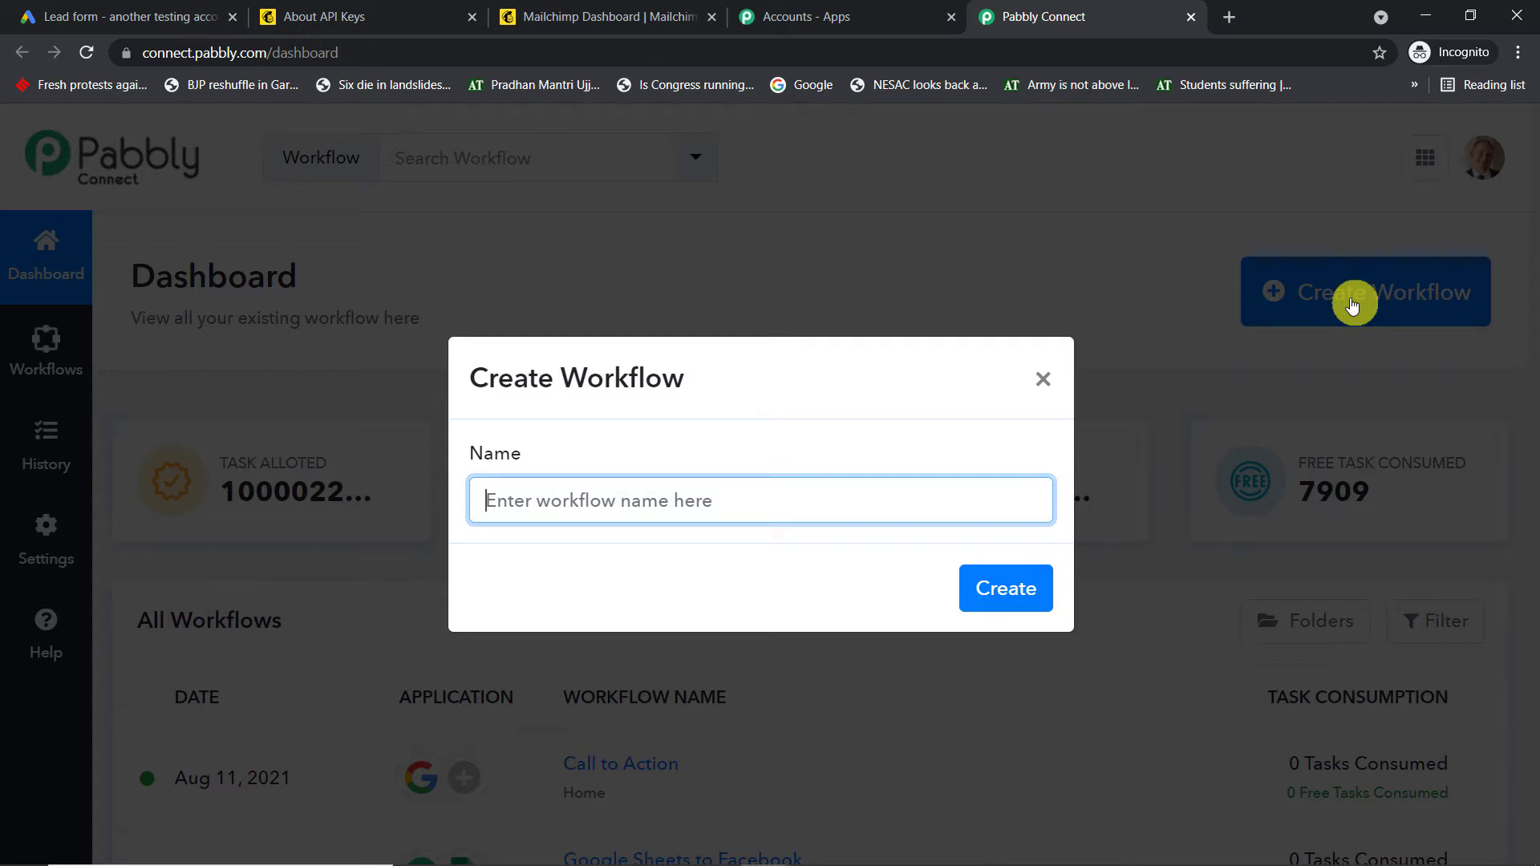
{"action": "type", "text": "G"}
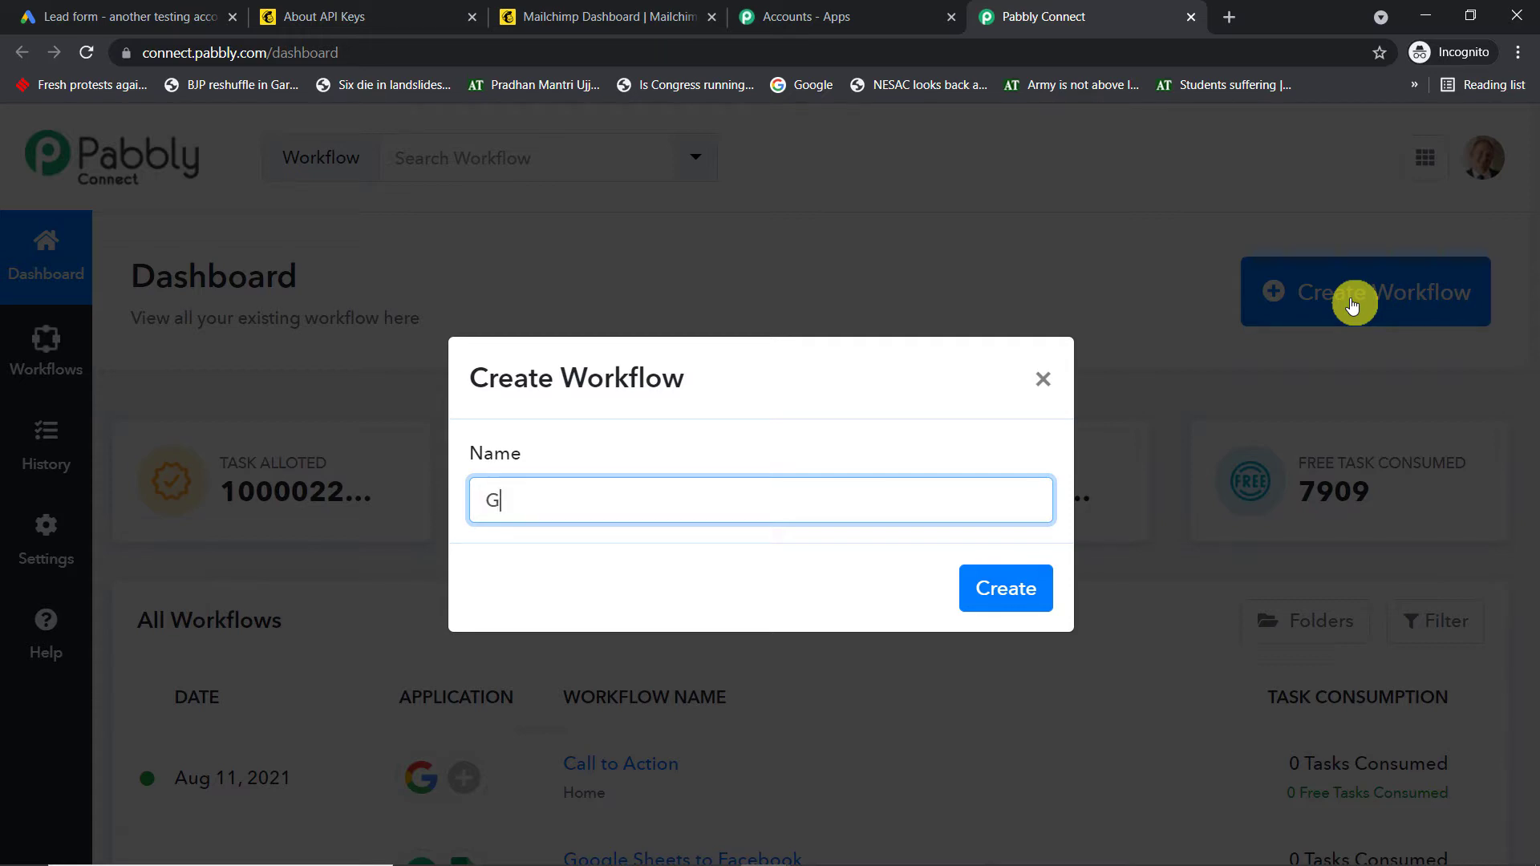
{"action": "type", "text": "oogle Lead Form In"}
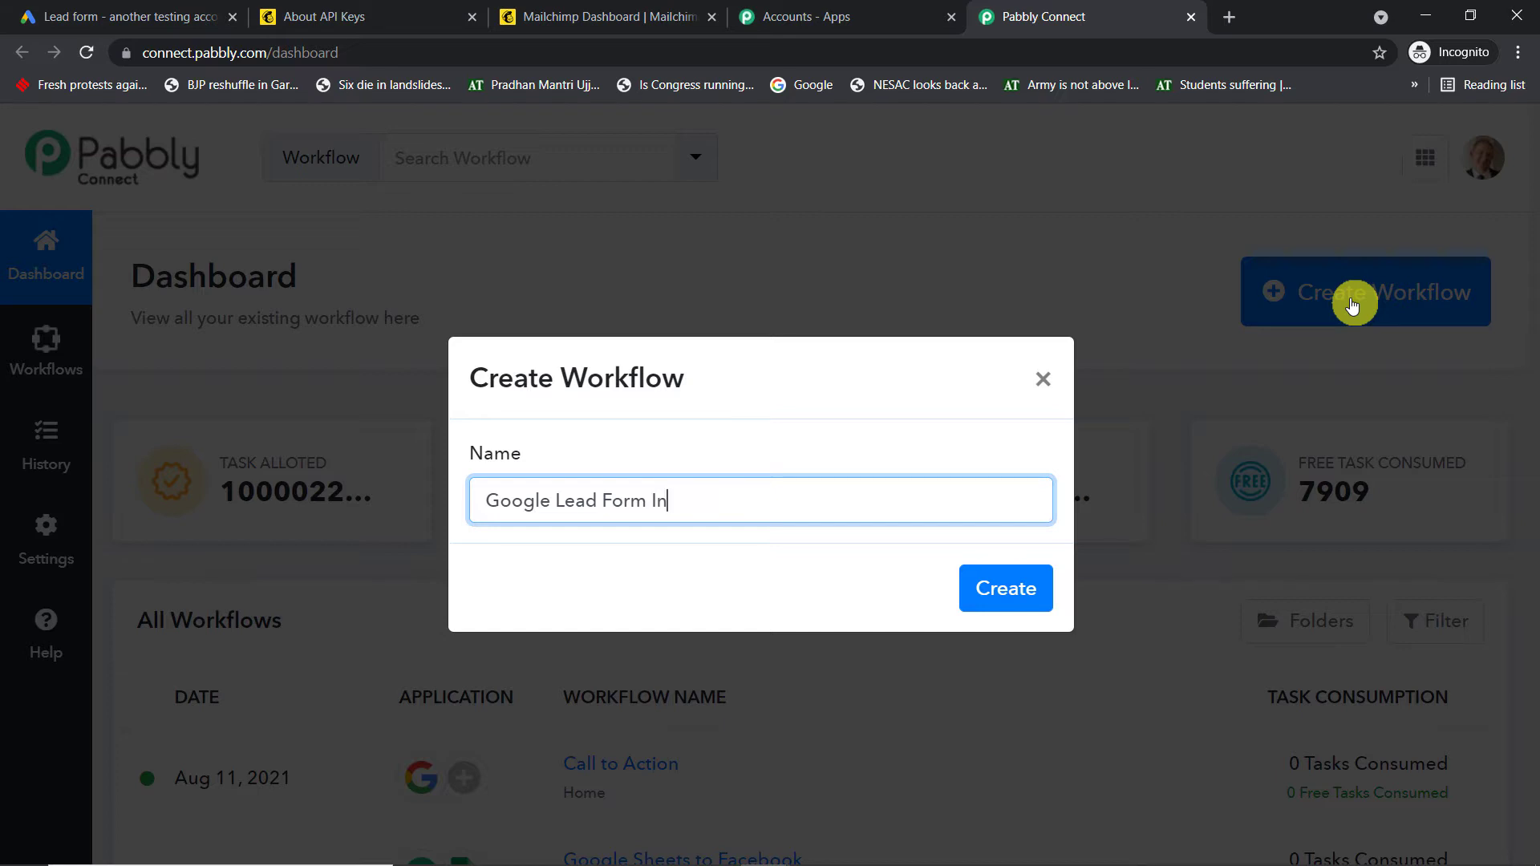
{"action": "type", "text": "tegration"}
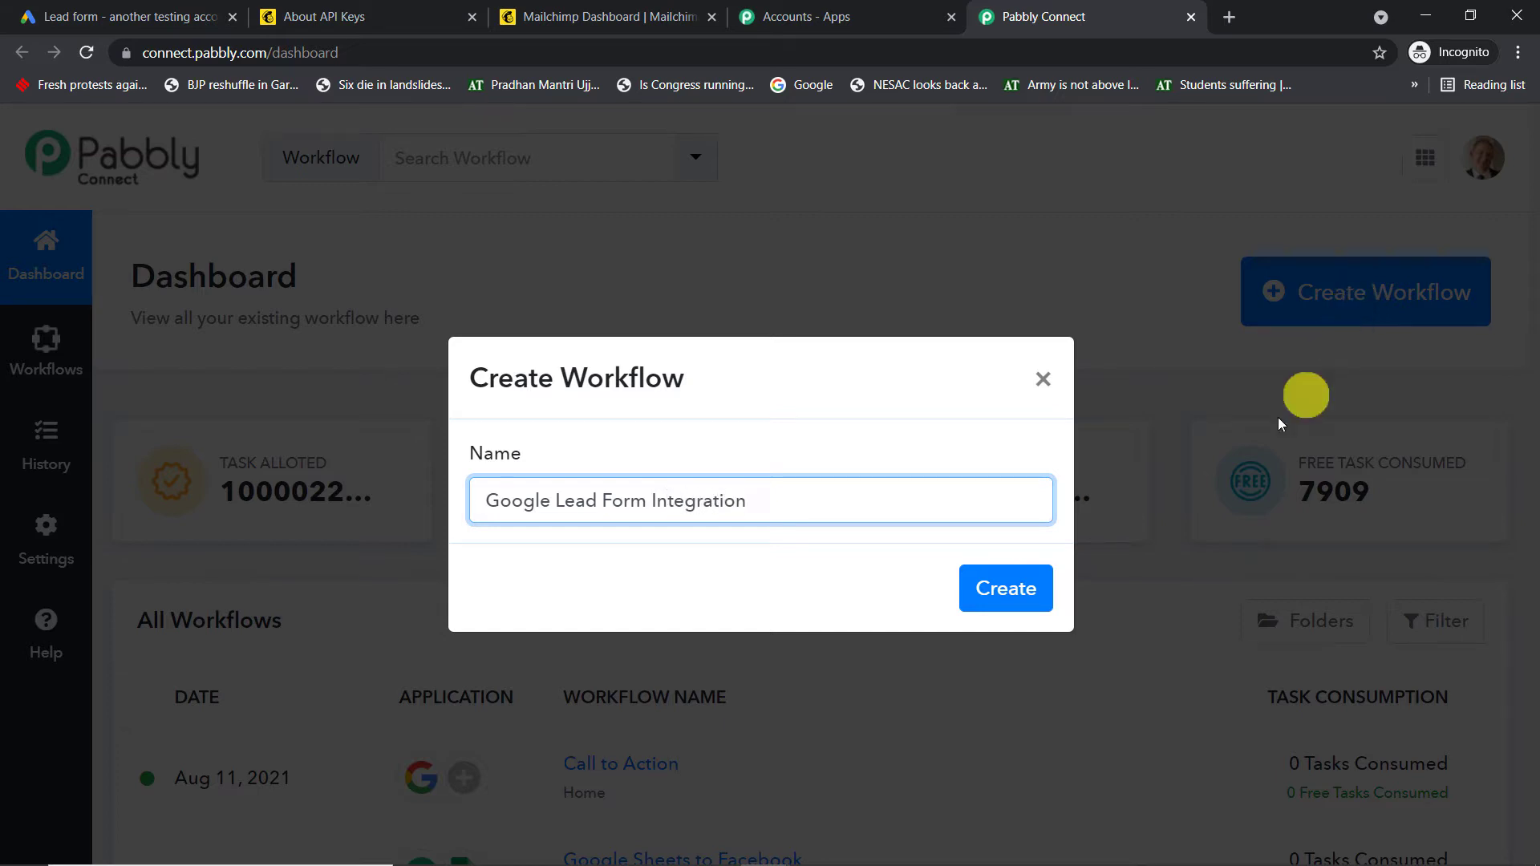
{"action": "left_click", "coordinate": [1030, 601]}
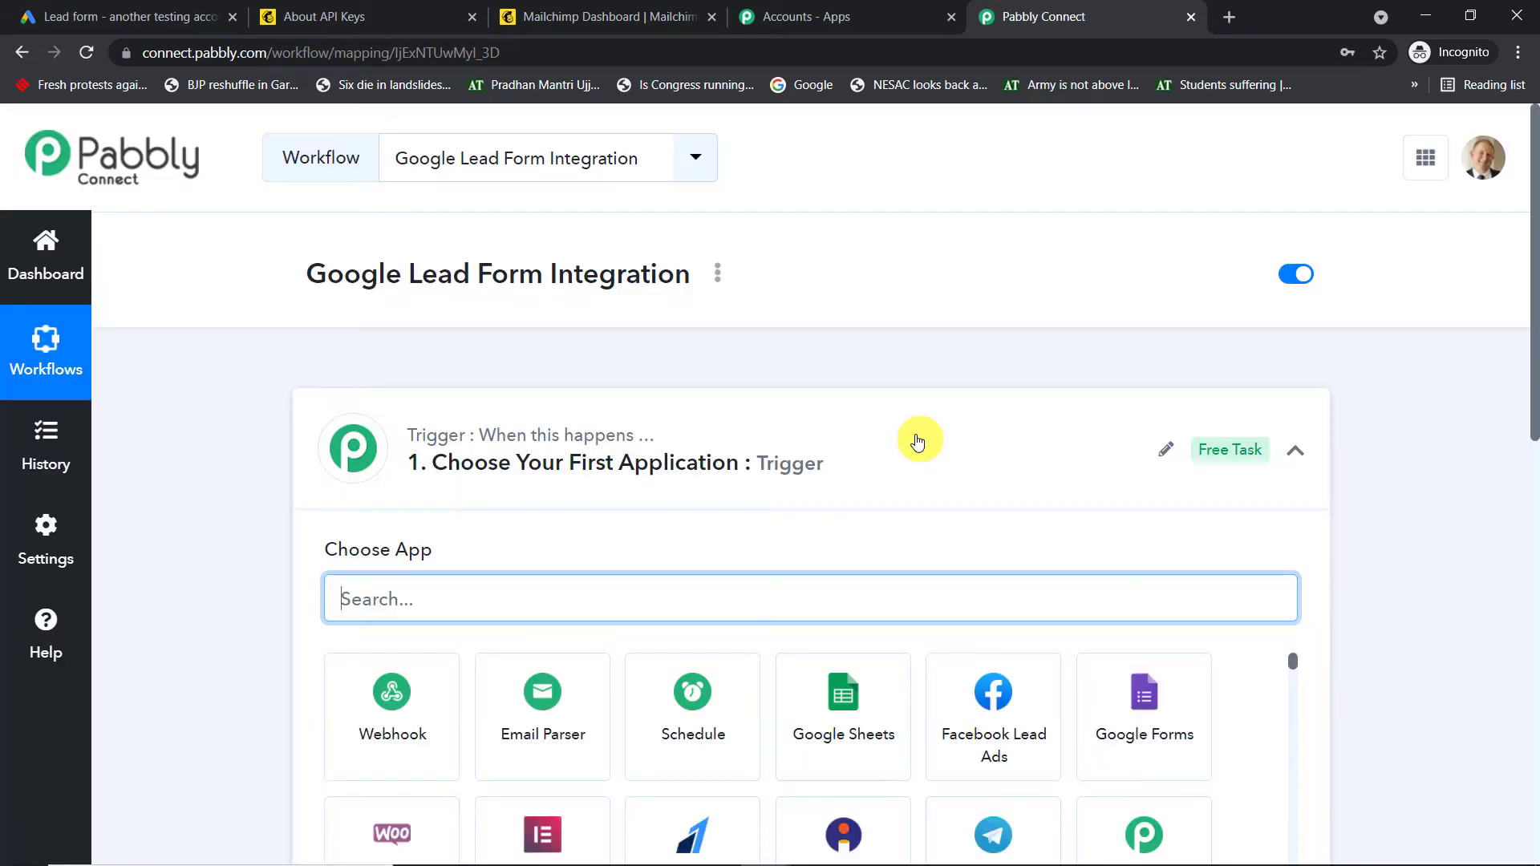
Set the workflow trigger to Google Lead Form with the New Lead event
{"action": "left_click", "coordinate": [919, 441]}
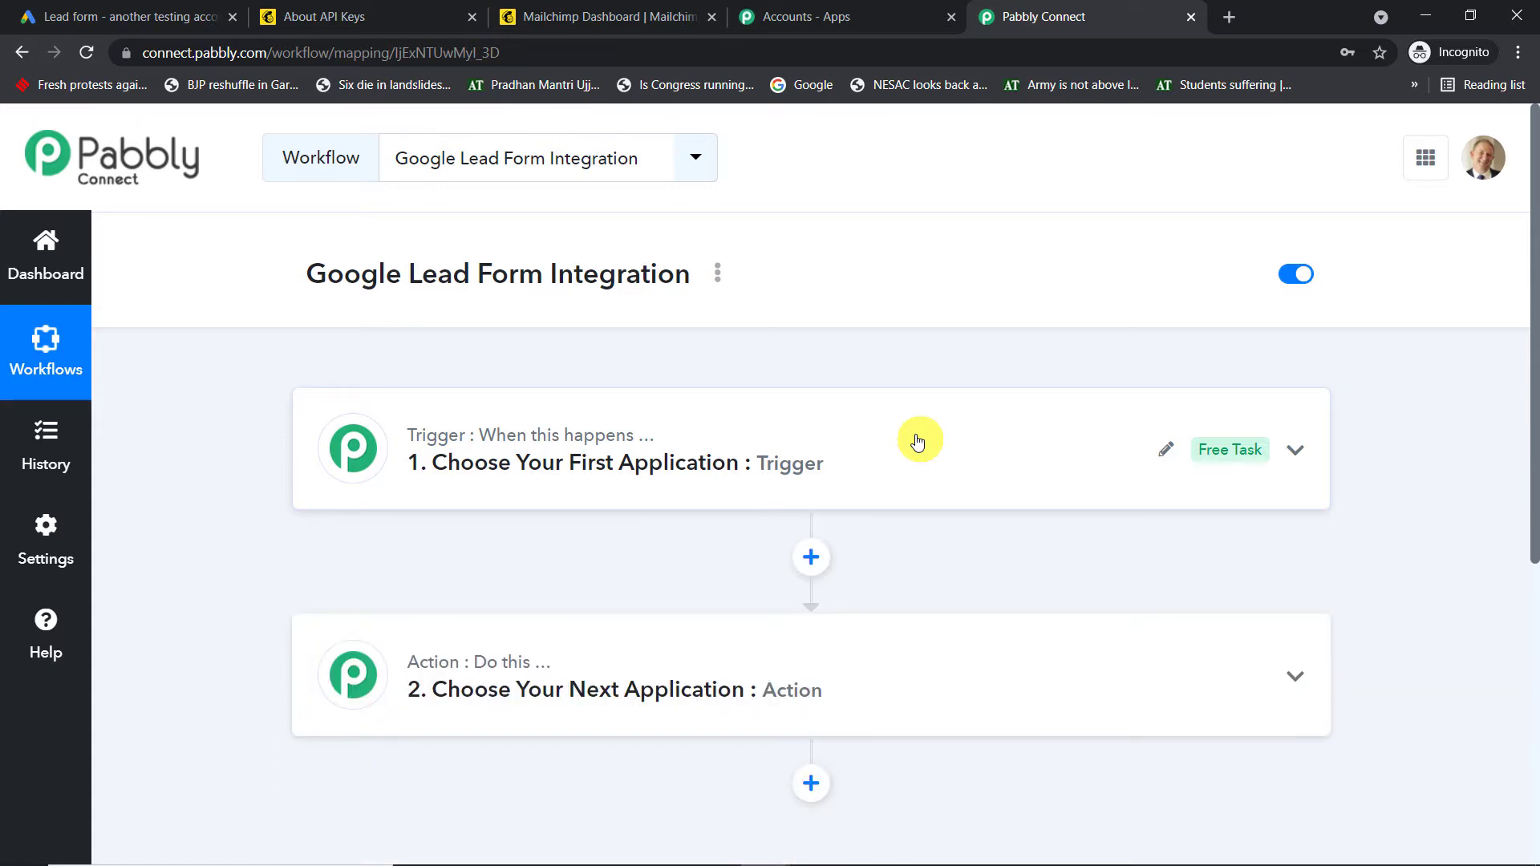
{"action": "left_click", "coordinate": [918, 442]}
{"action": "scroll", "coordinate": [705, 562], "scroll_direction": "down", "scroll_amount": 1}
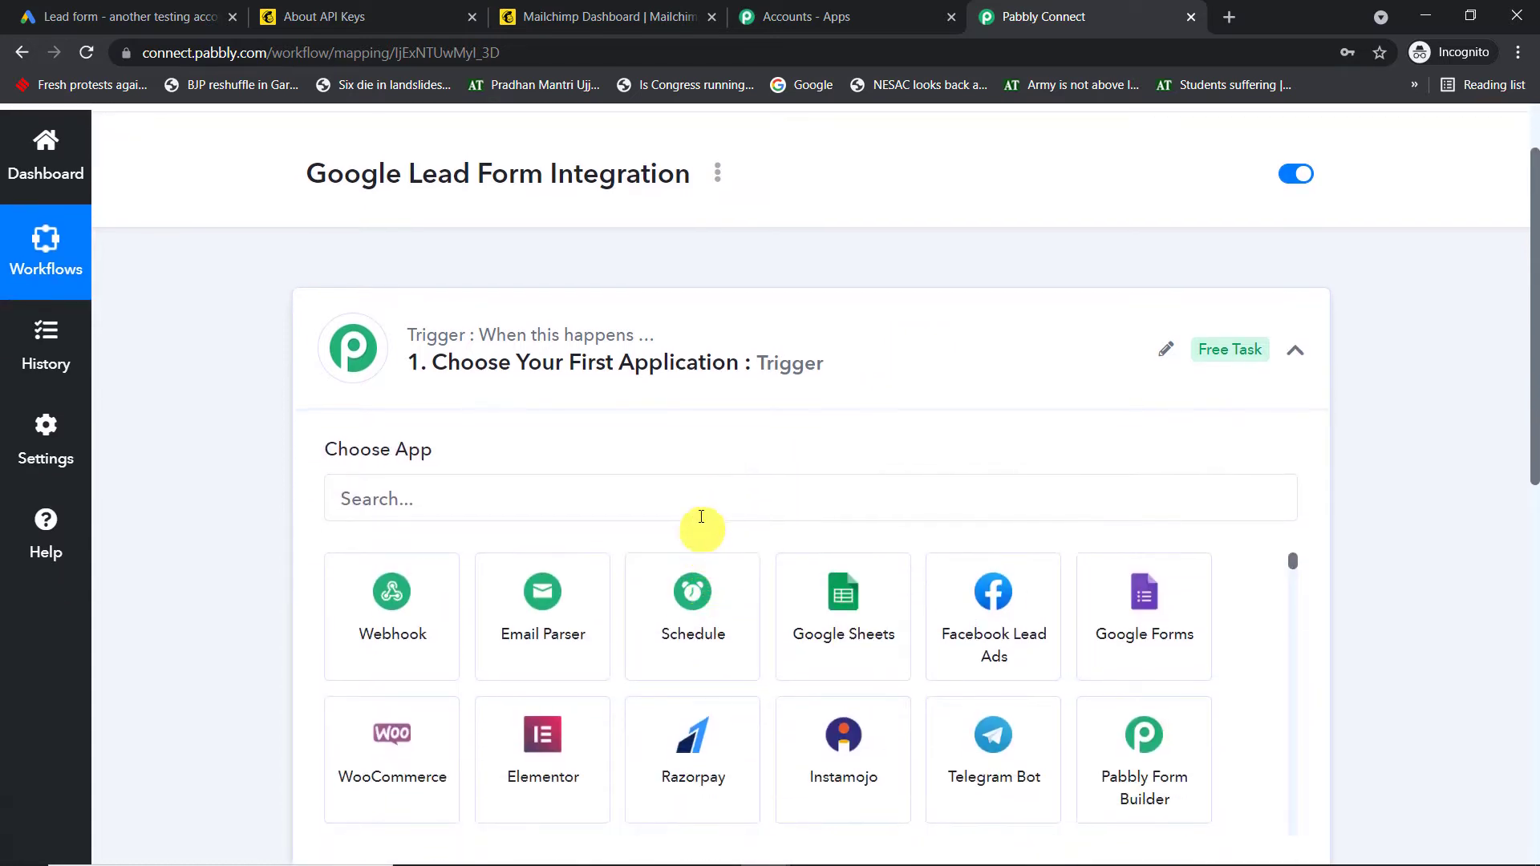
{"action": "left_click", "coordinate": [704, 513]}
{"action": "type", "text": "goog"}
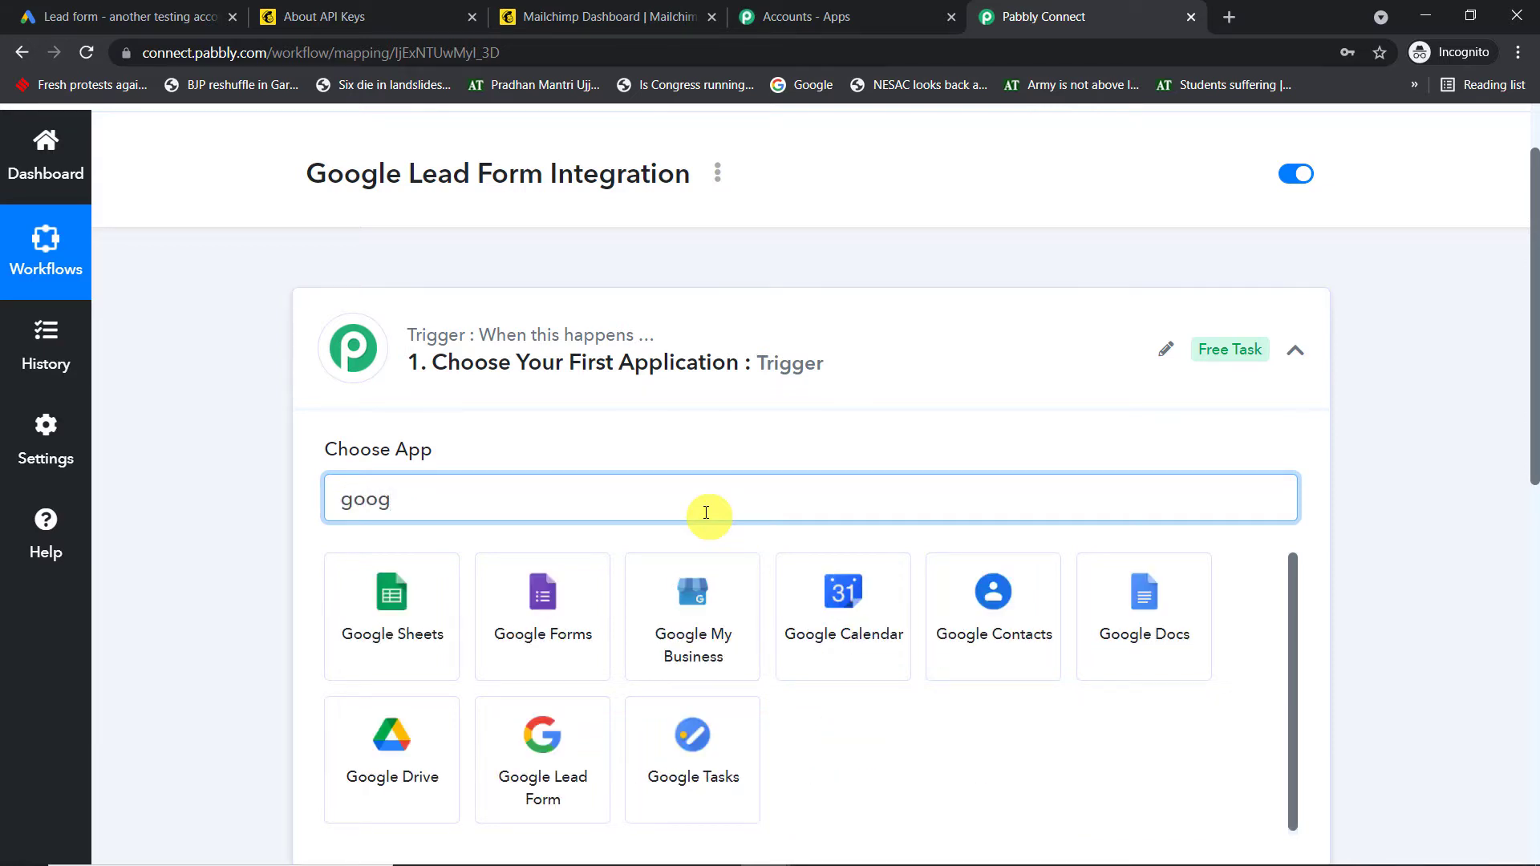
{"action": "left_click", "coordinate": [544, 752]}
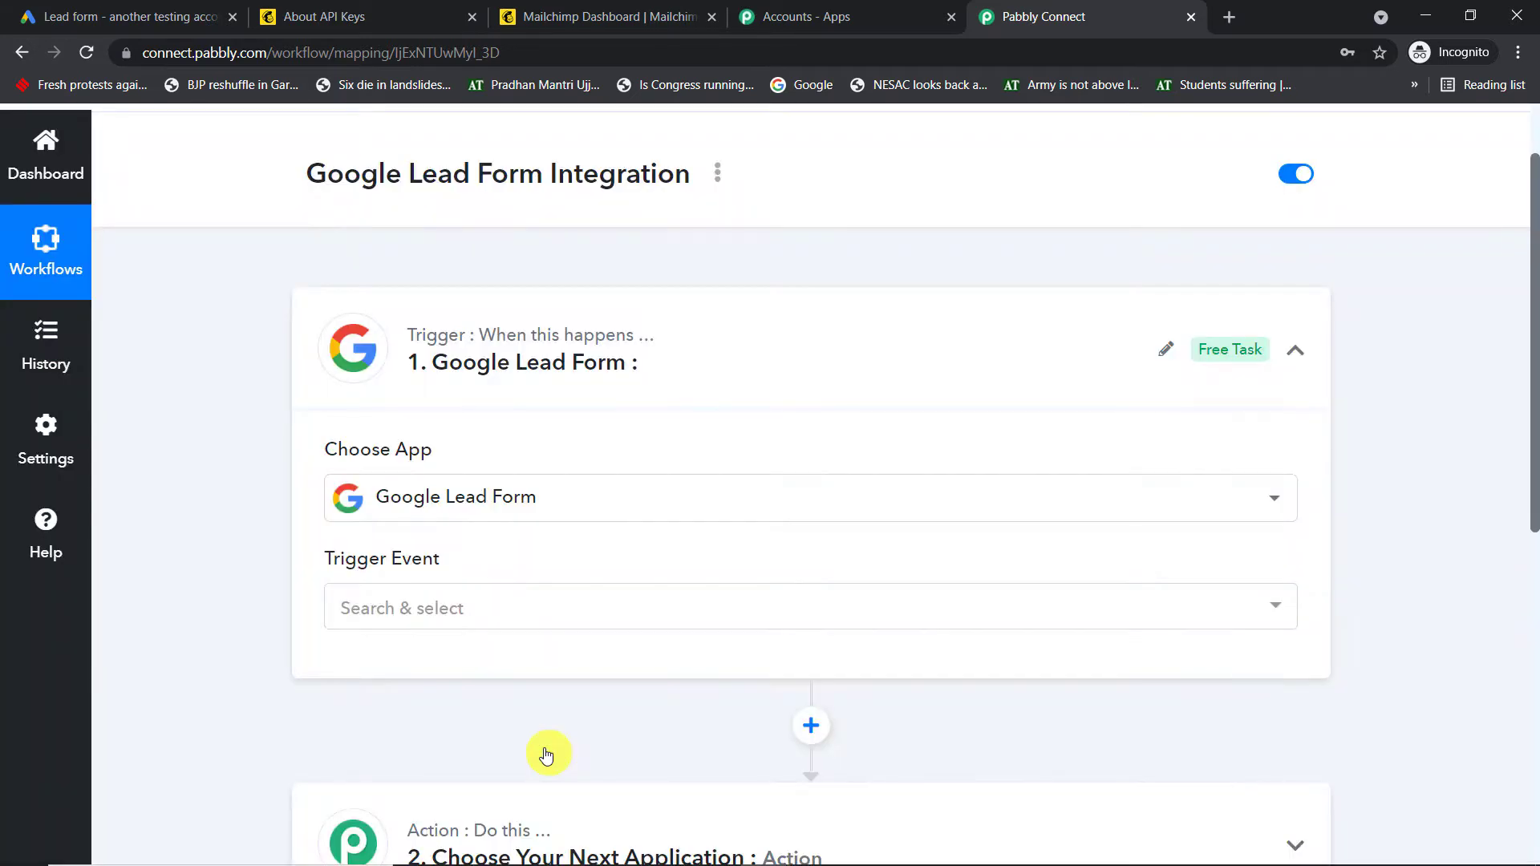
{"action": "left_click", "coordinate": [554, 623]}
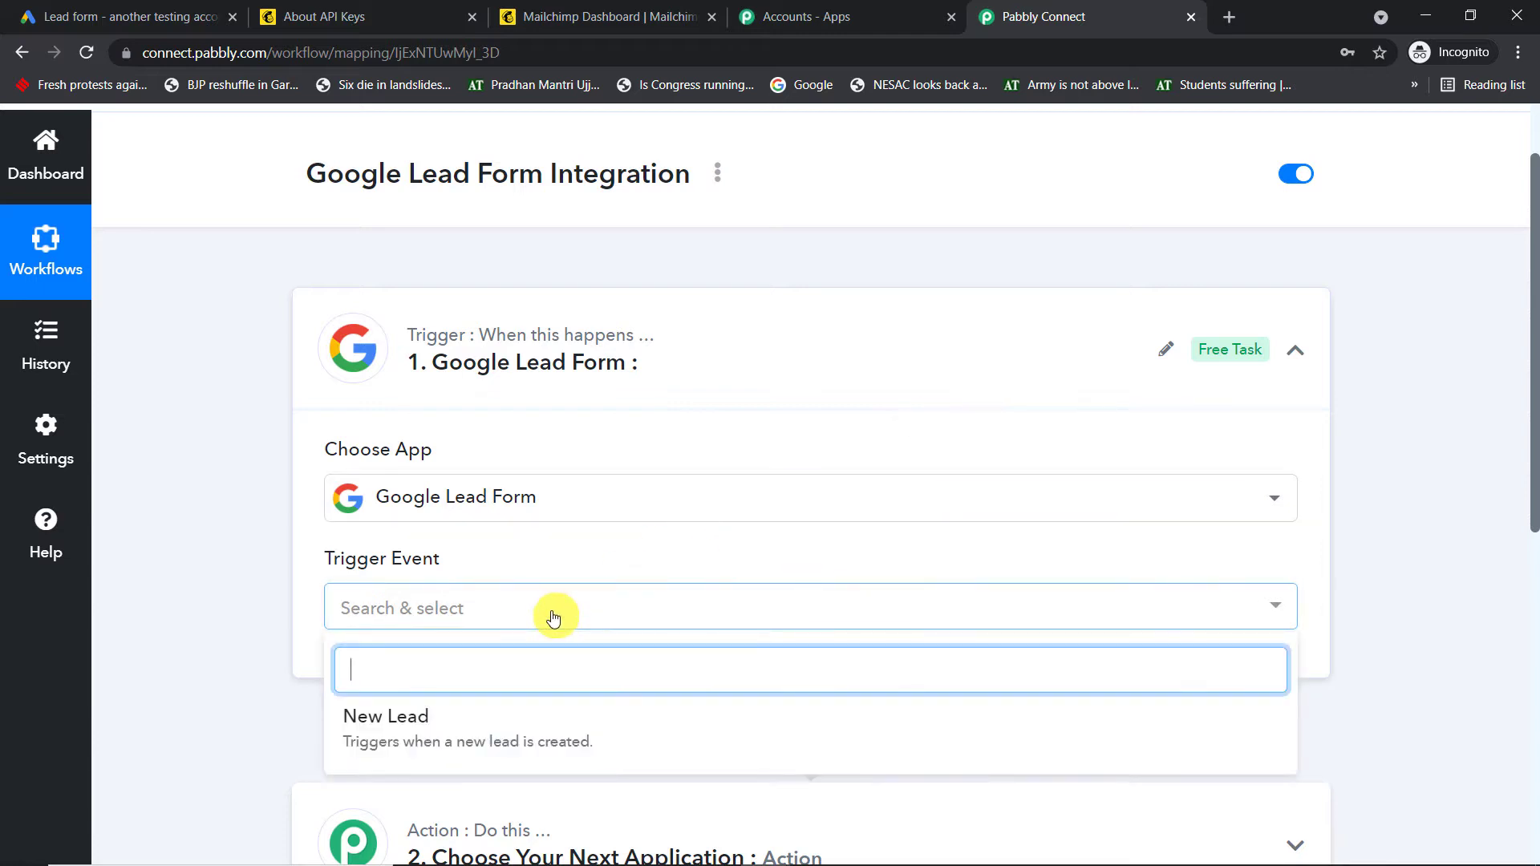
{"action": "left_click", "coordinate": [486, 731]}
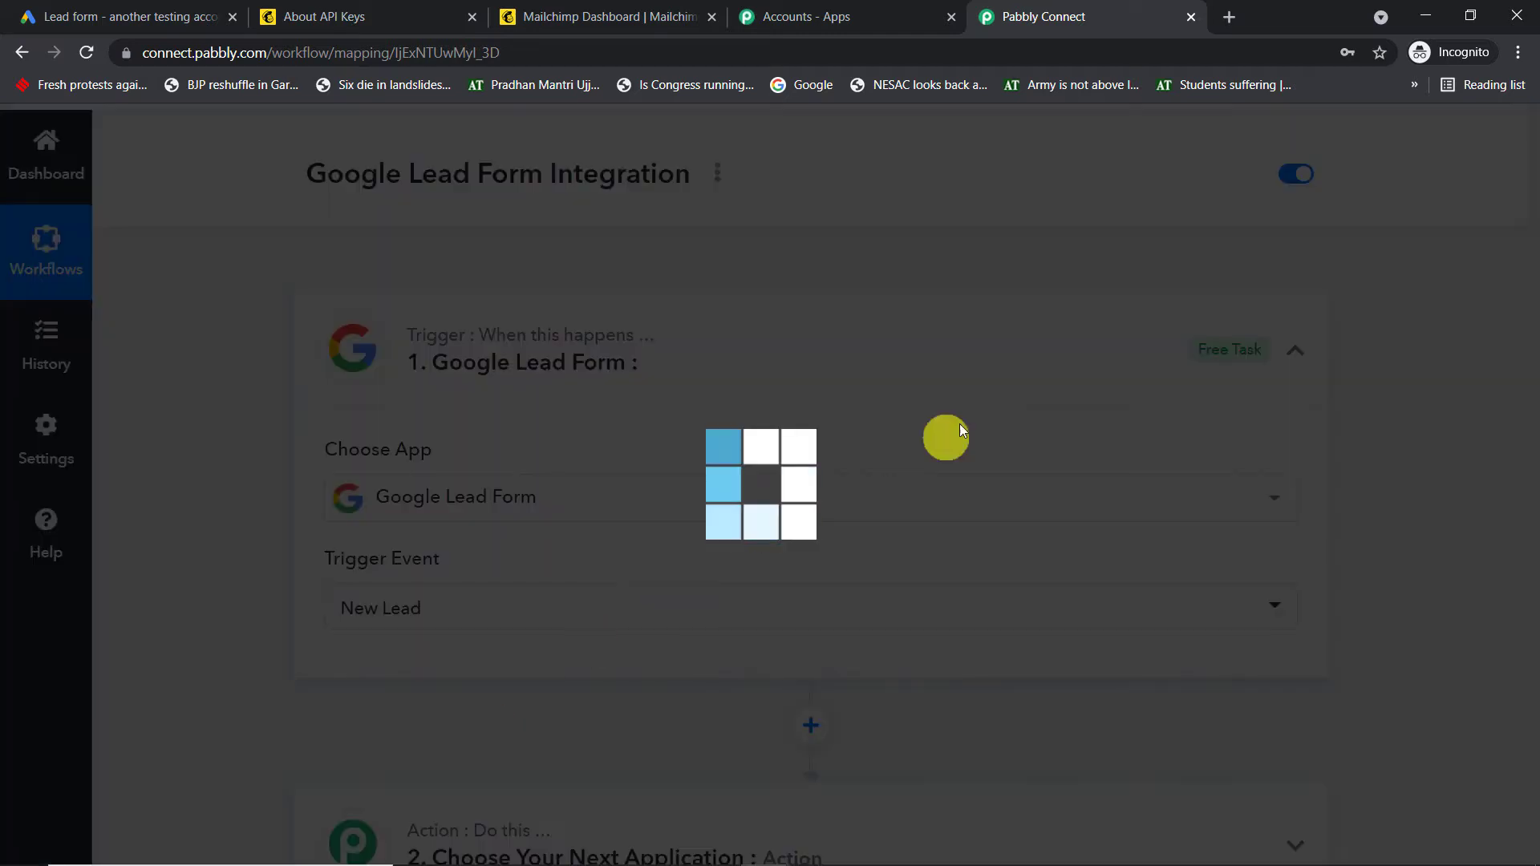
{"action": "scroll", "coordinate": [1029, 416], "scroll_direction": "down", "scroll_amount": 3}
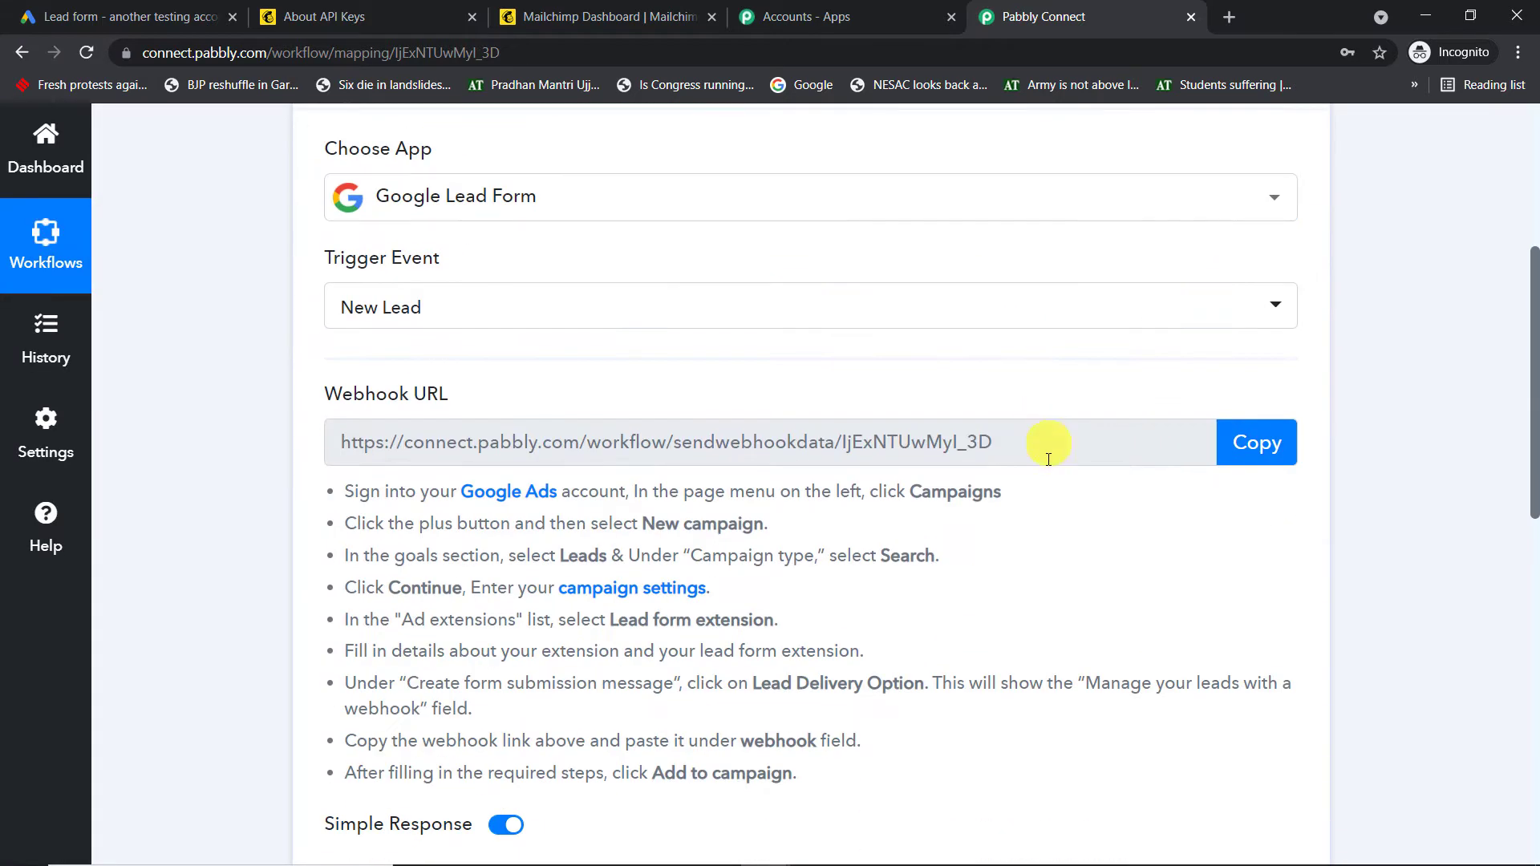
{"action": "left_click", "coordinate": [143, 11]}
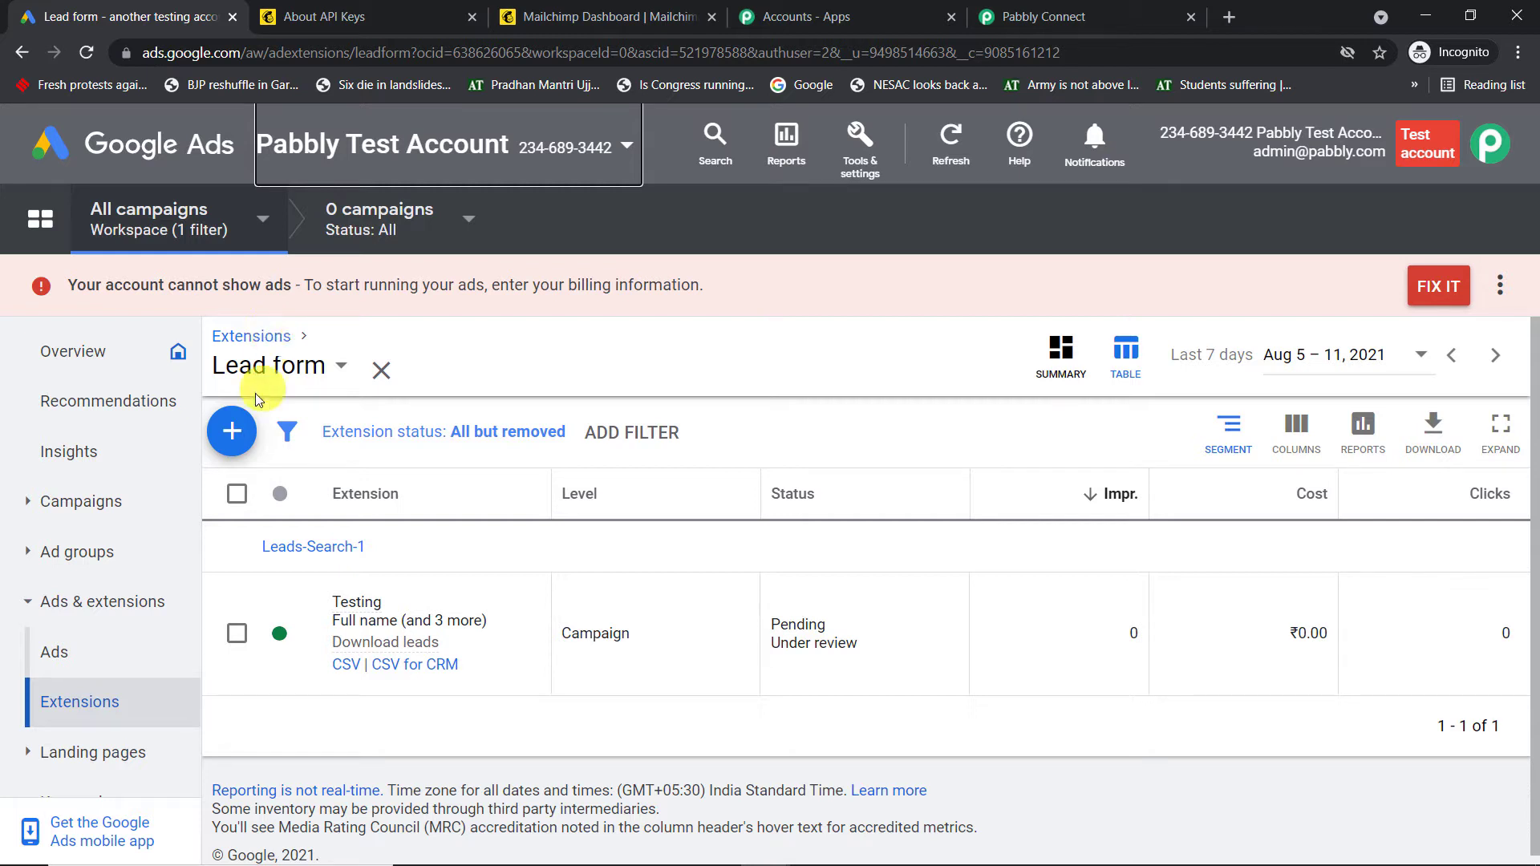
Add a new lead form extension in Google Ads, skipping campaign selection, with a brand-new form
{"action": "left_click", "coordinate": [234, 431]}
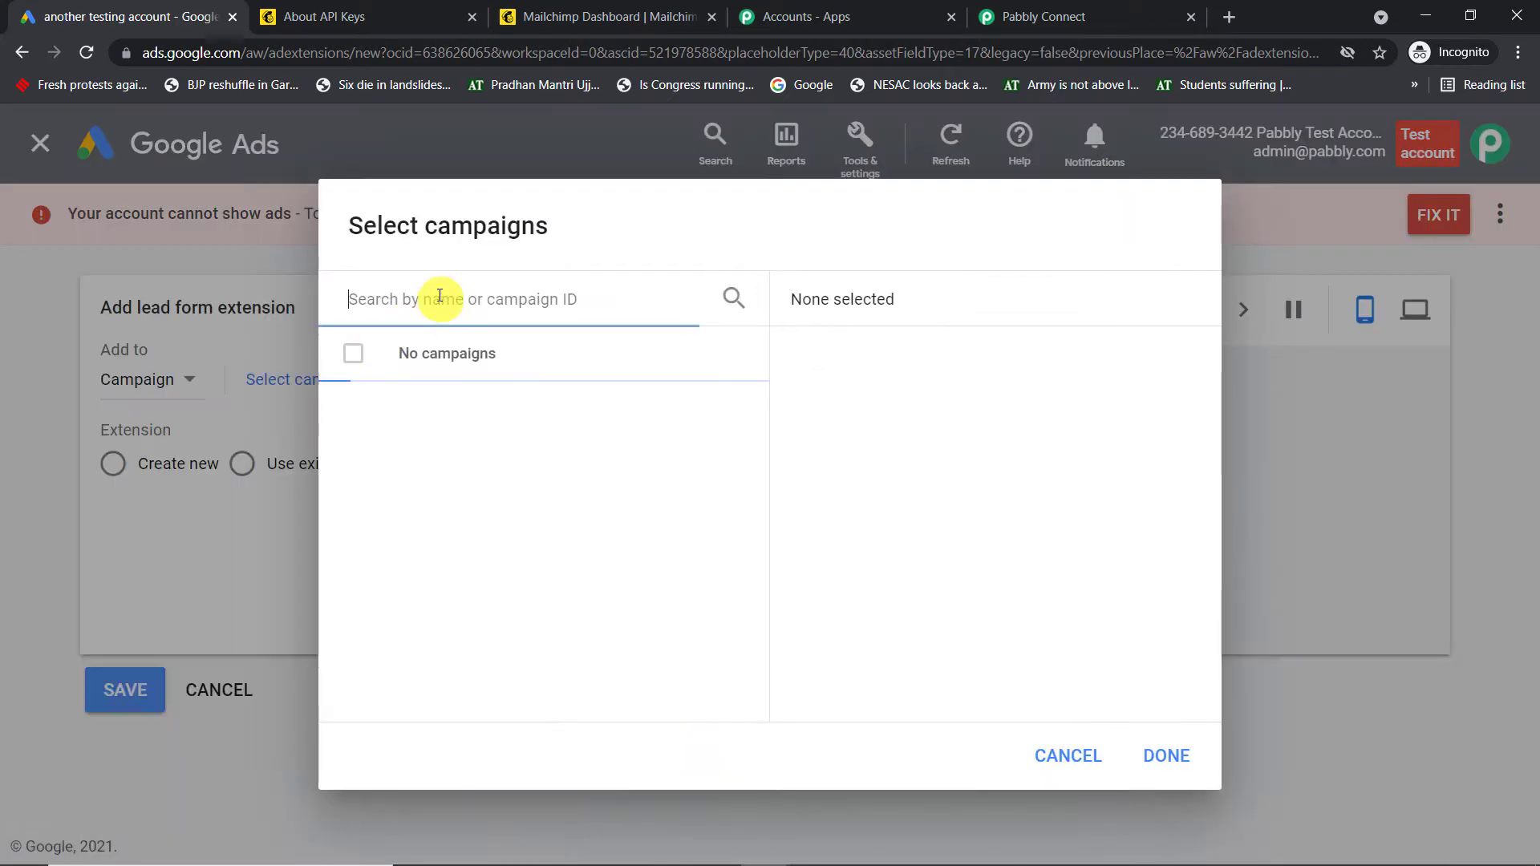
{"action": "left_click", "coordinate": [1293, 223]}
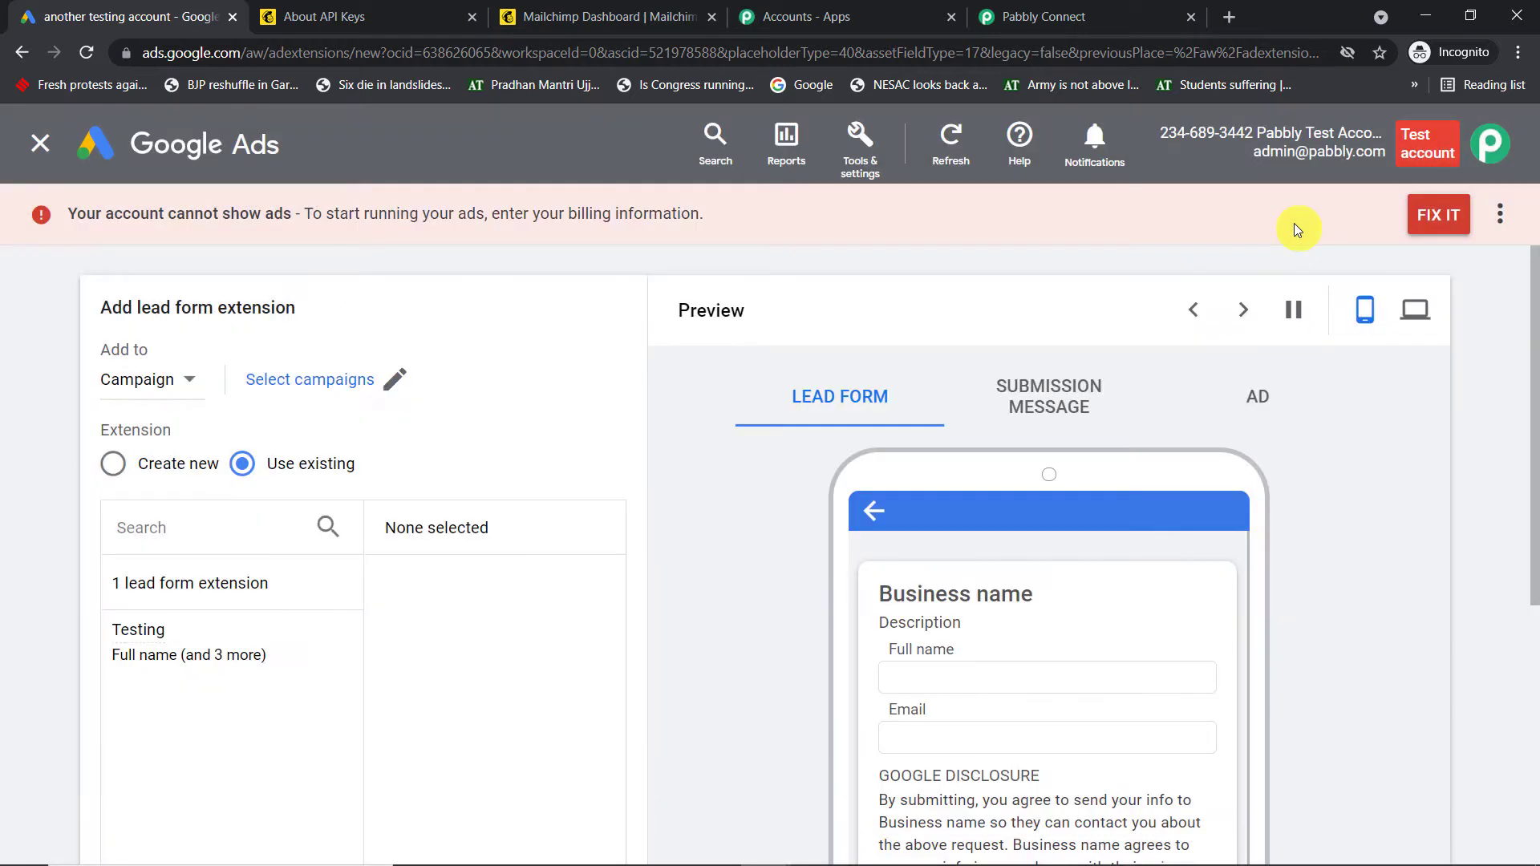
{"action": "left_click", "coordinate": [113, 464]}
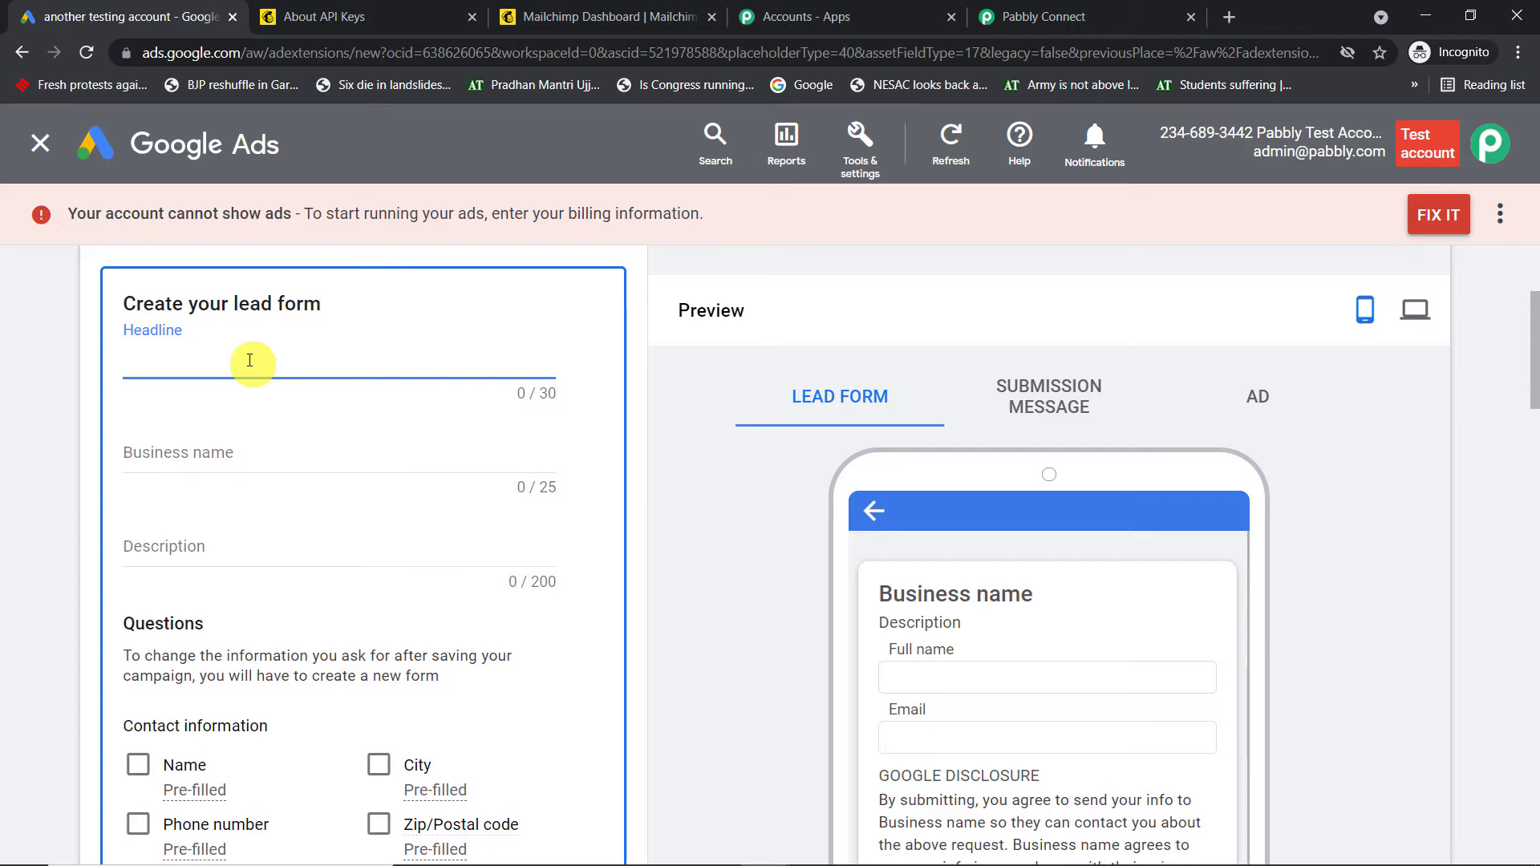
Fill in the form headline, business name 'Pabbly Connect' and description 'Connect all aps easily'
{"action": "type", "text": "Universa"}
{"action": "type", "text": "l "}
{"action": "type", "text": "I"}
{"action": "type", "text": "nte"}
{"action": "key", "text": "BackSpace"}
{"action": "key", "text": "BackSpace"}
{"action": "key", "text": "BackSpace"}
{"action": "type", "text": "Connecto"}
{"action": "left_click", "coordinate": [255, 453]}
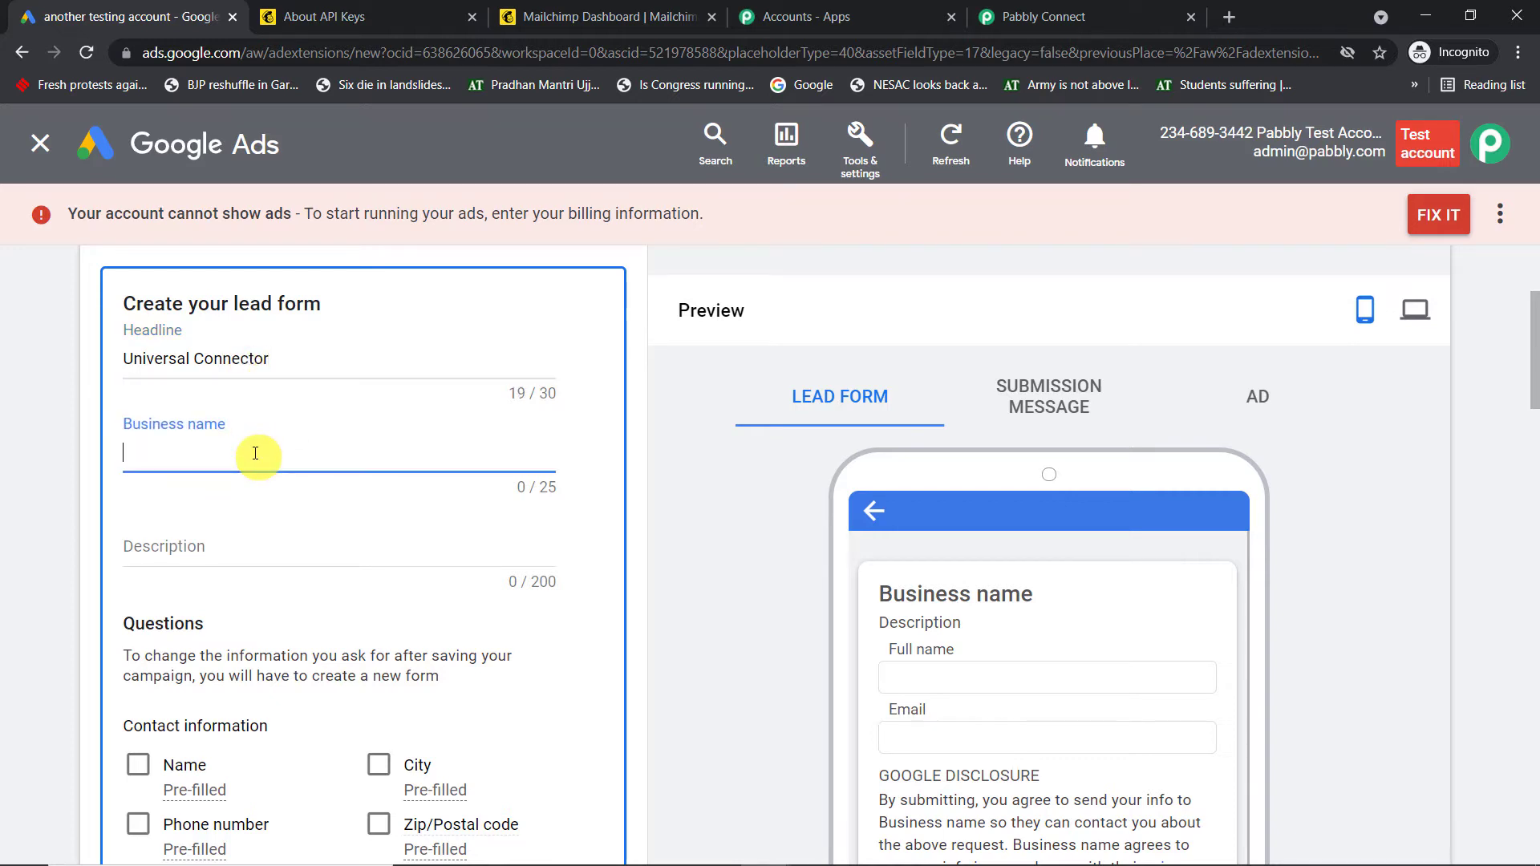
{"action": "type", "text": "Pa"}
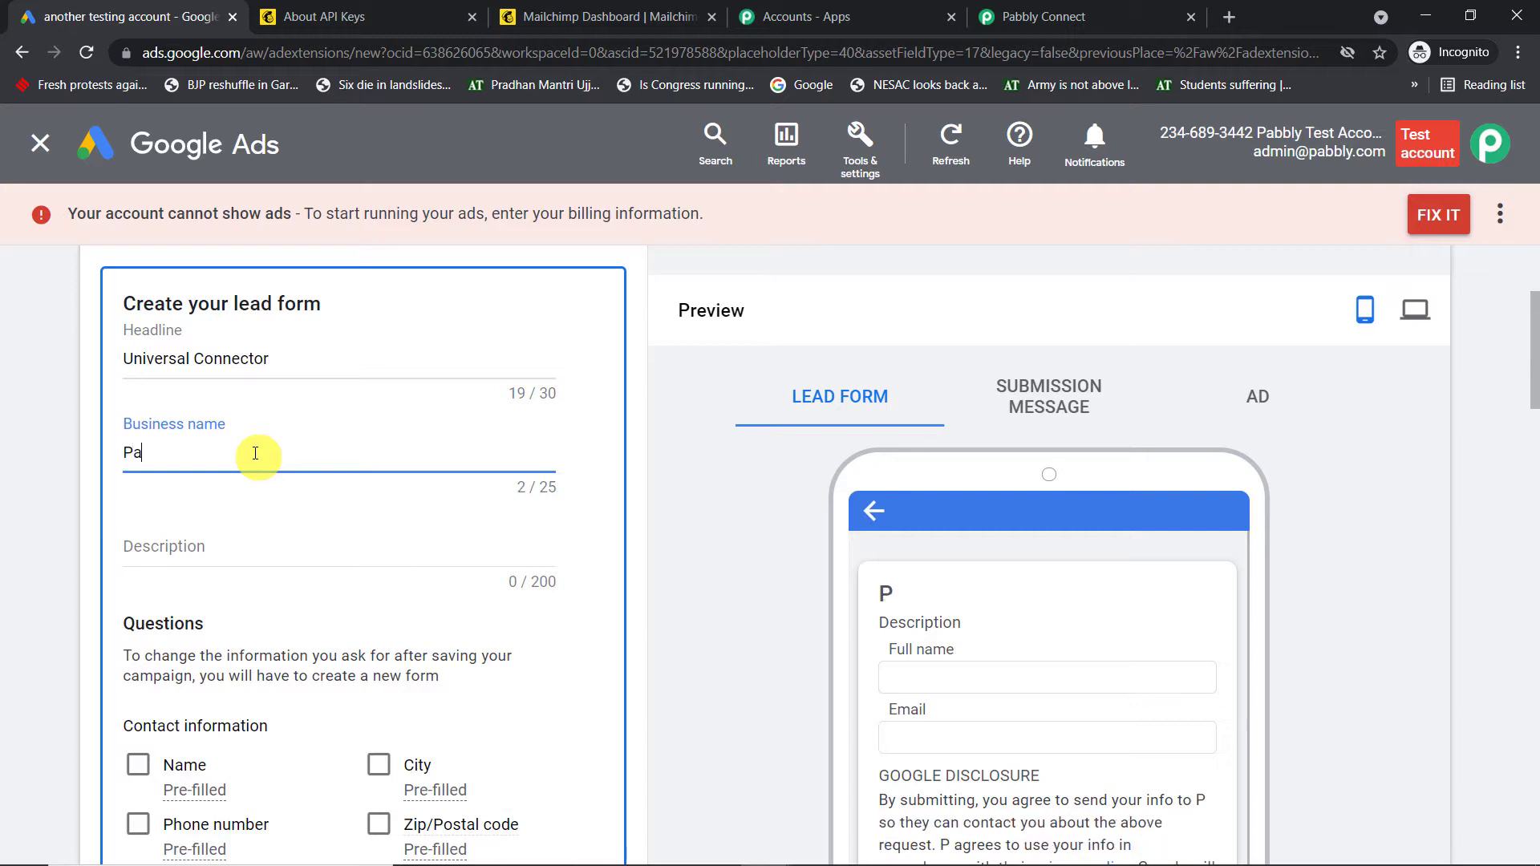
{"action": "type", "text": "bbly"}
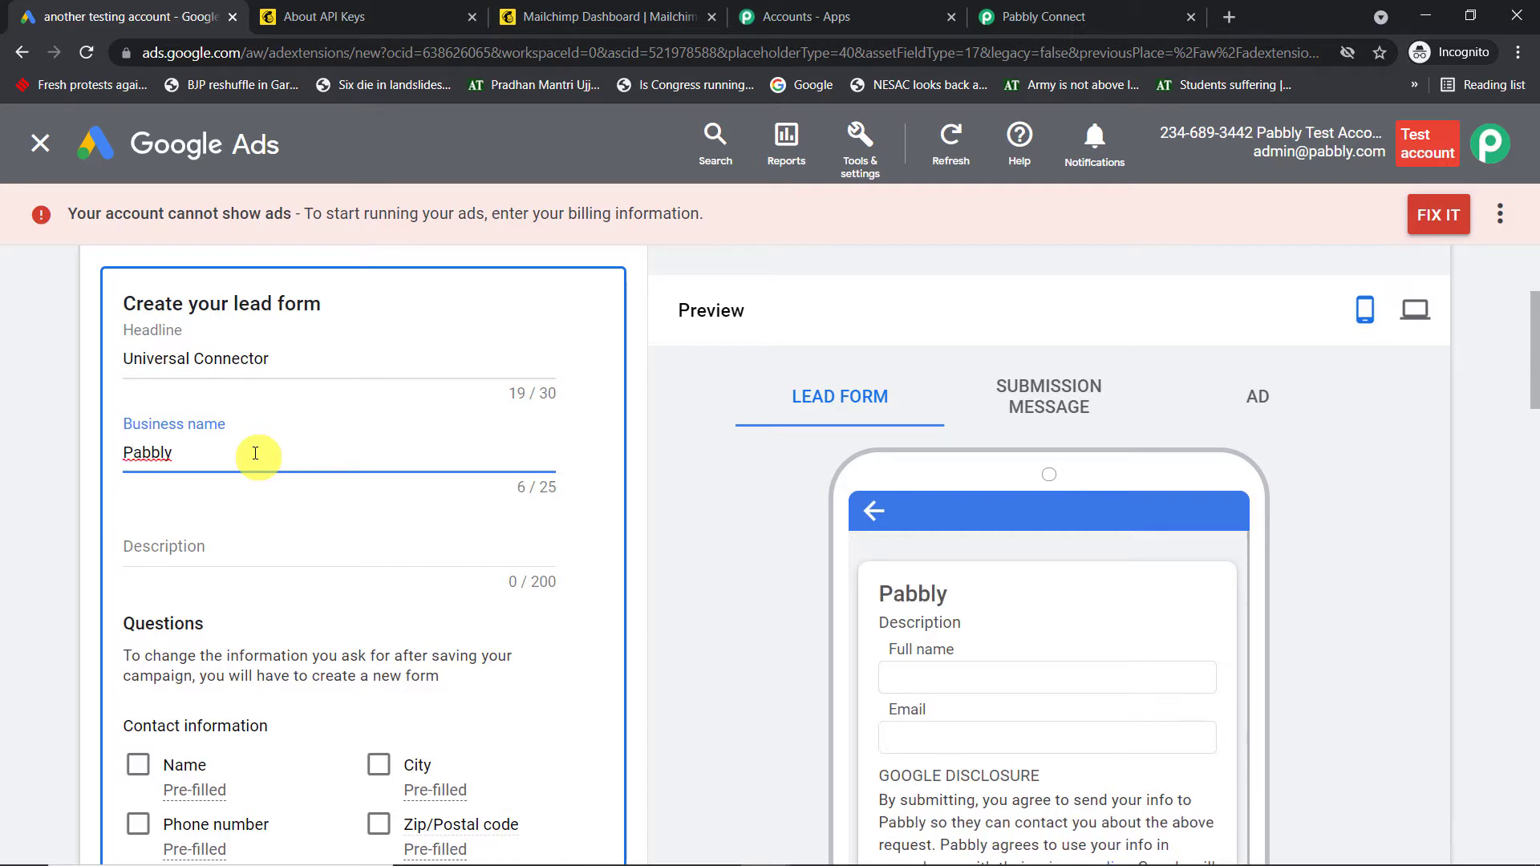
{"action": "type", "text": " Co"}
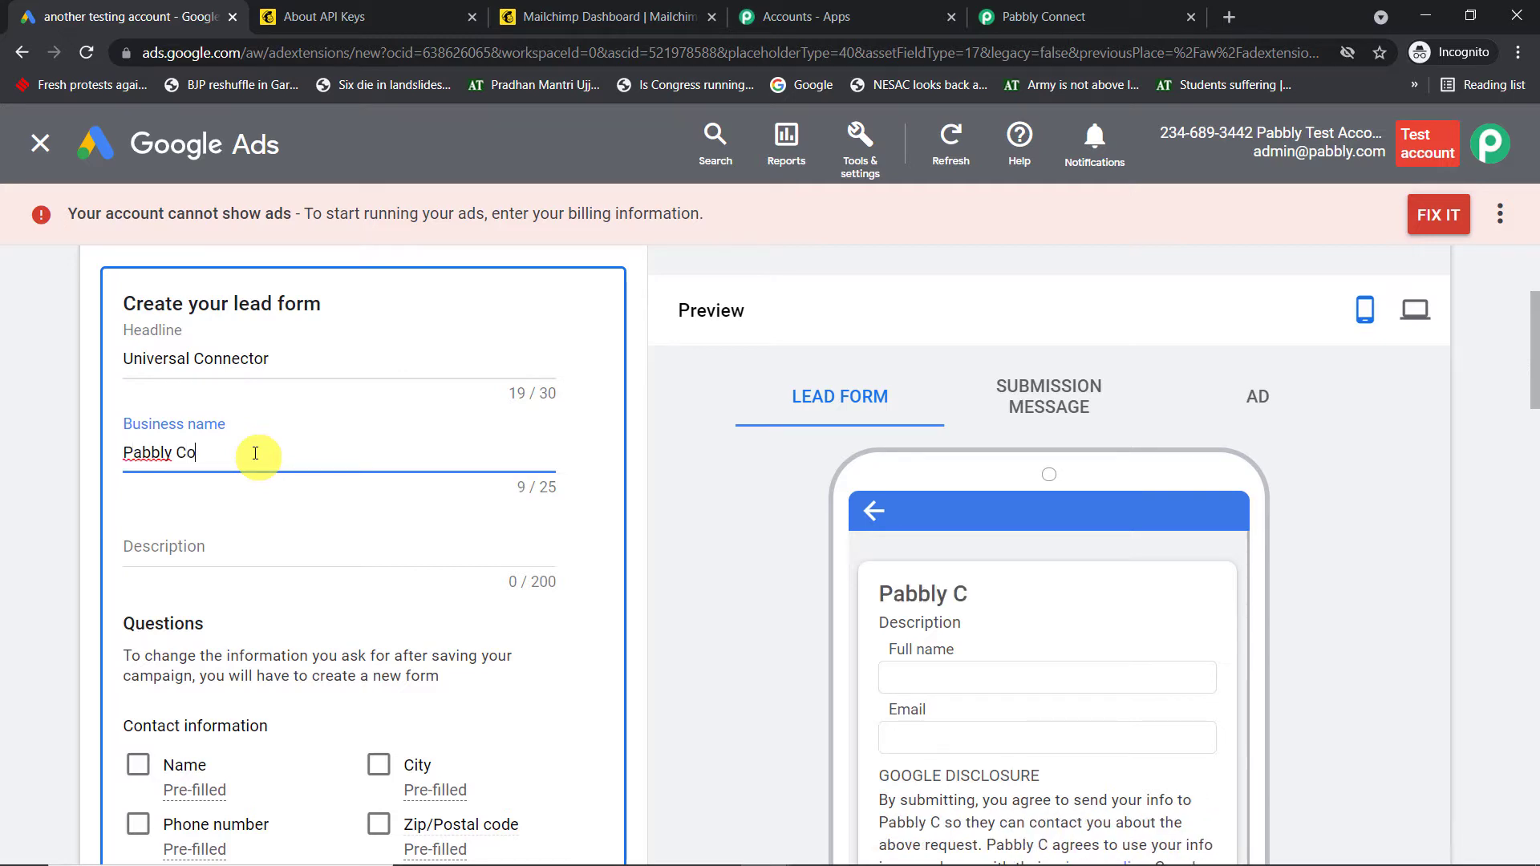
{"action": "type", "text": "nnect"}
{"action": "scroll", "coordinate": [254, 453], "scroll_direction": "down", "scroll_amount": 2}
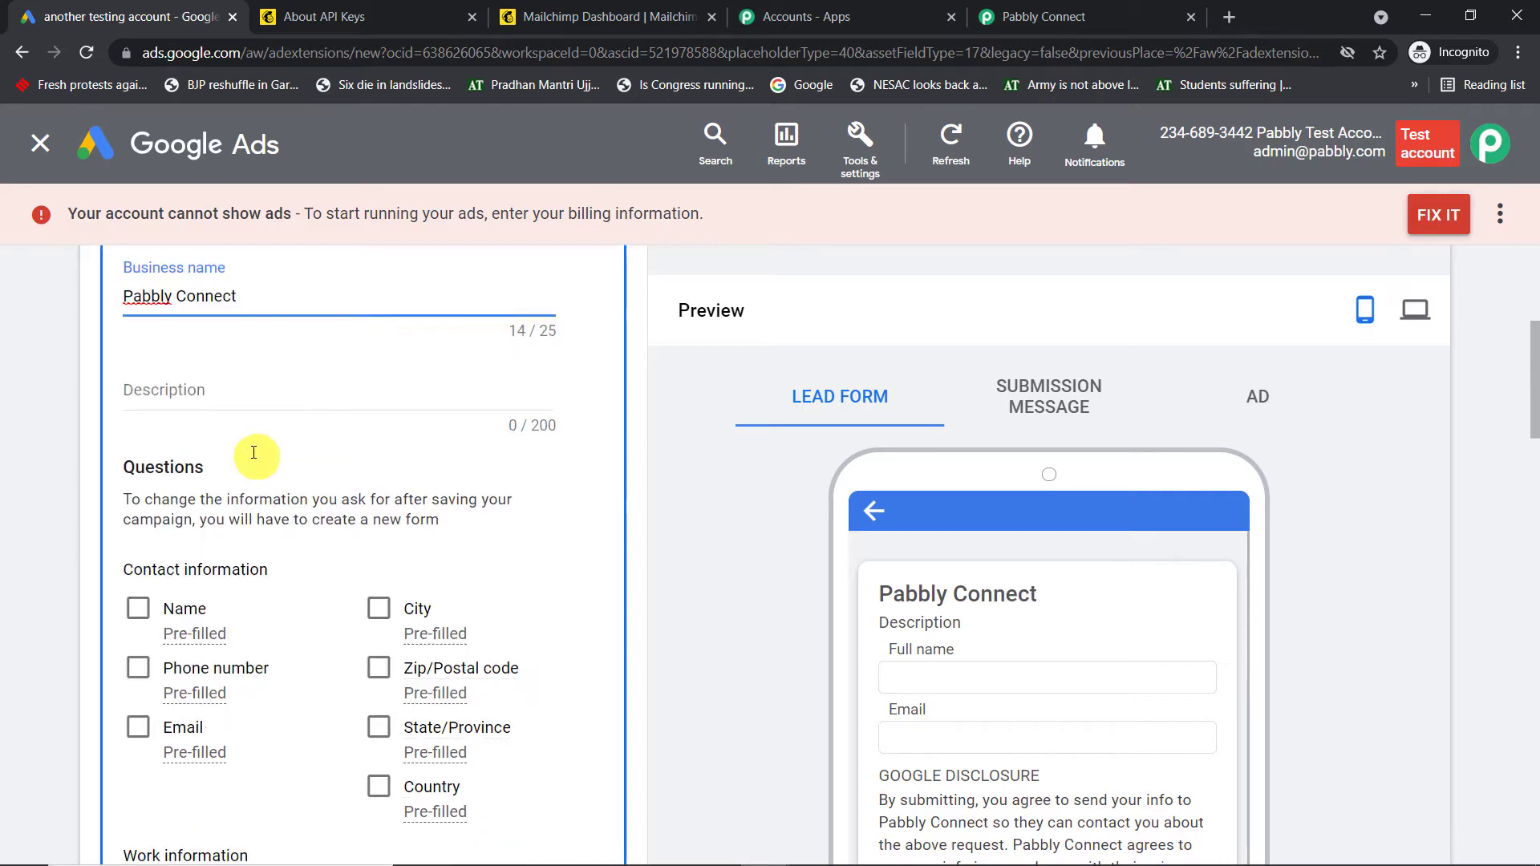
{"action": "scroll", "coordinate": [253, 453], "scroll_direction": "down", "scroll_amount": 2}
{"action": "scroll", "coordinate": [233, 440], "scroll_direction": "up", "scroll_amount": 4}
{"action": "left_click", "coordinate": [224, 551]}
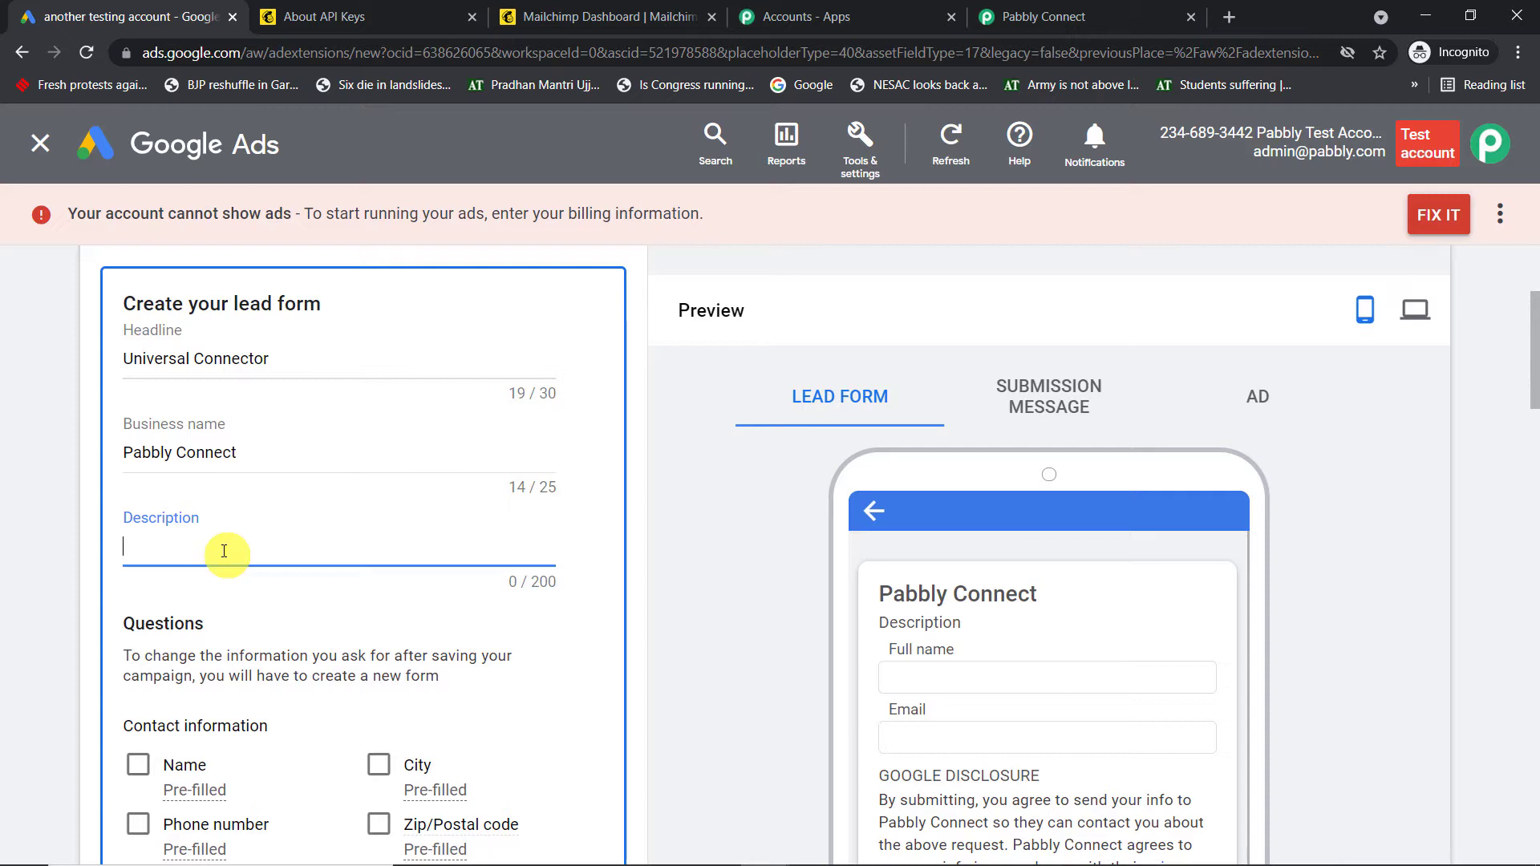
{"action": "type", "text": "Connect all"}
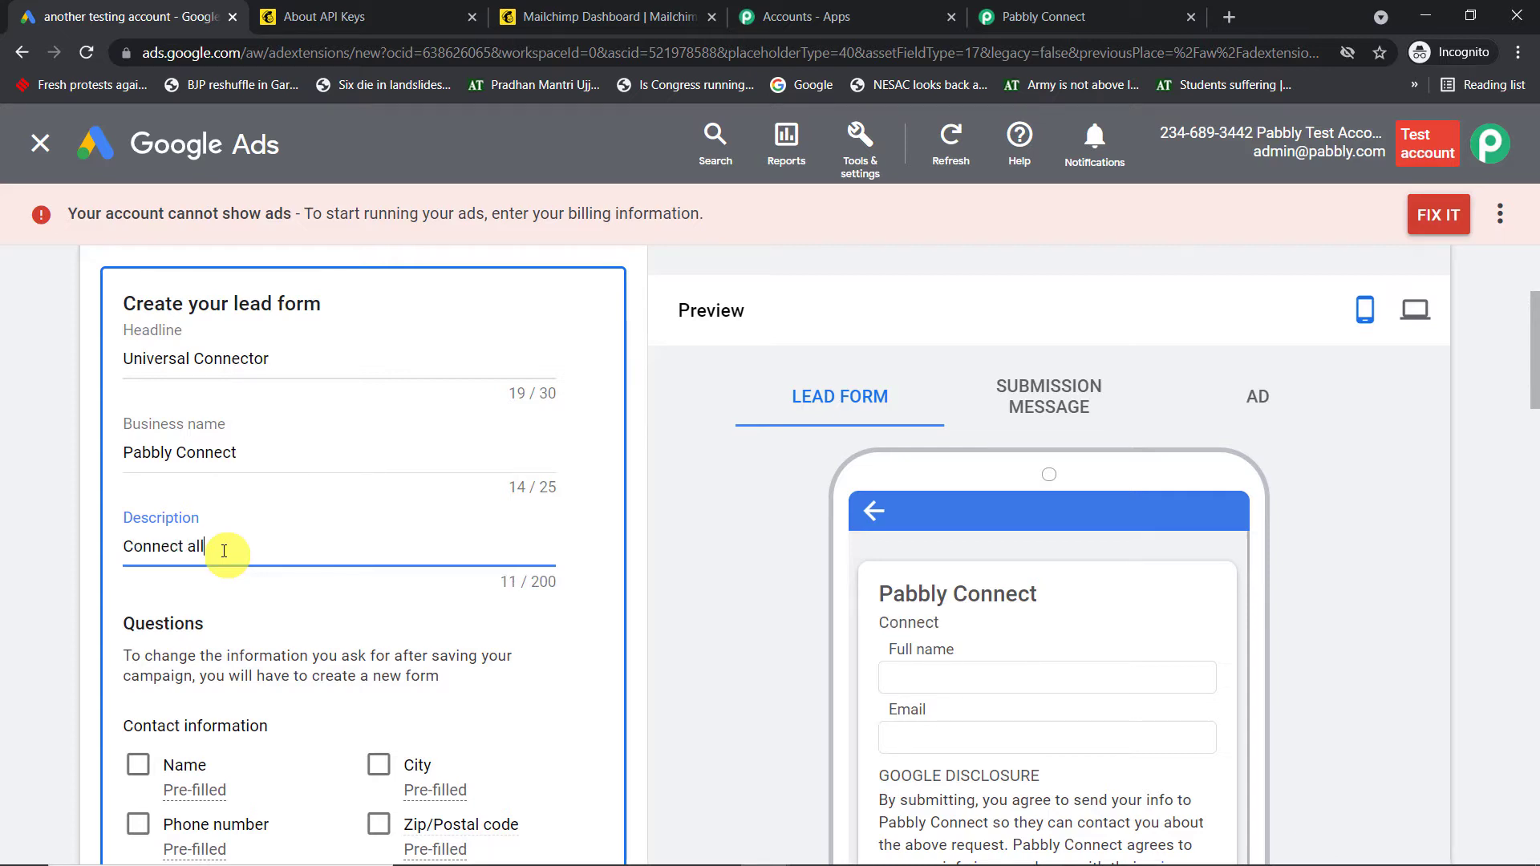
{"action": "type", "text": " aps easily"}
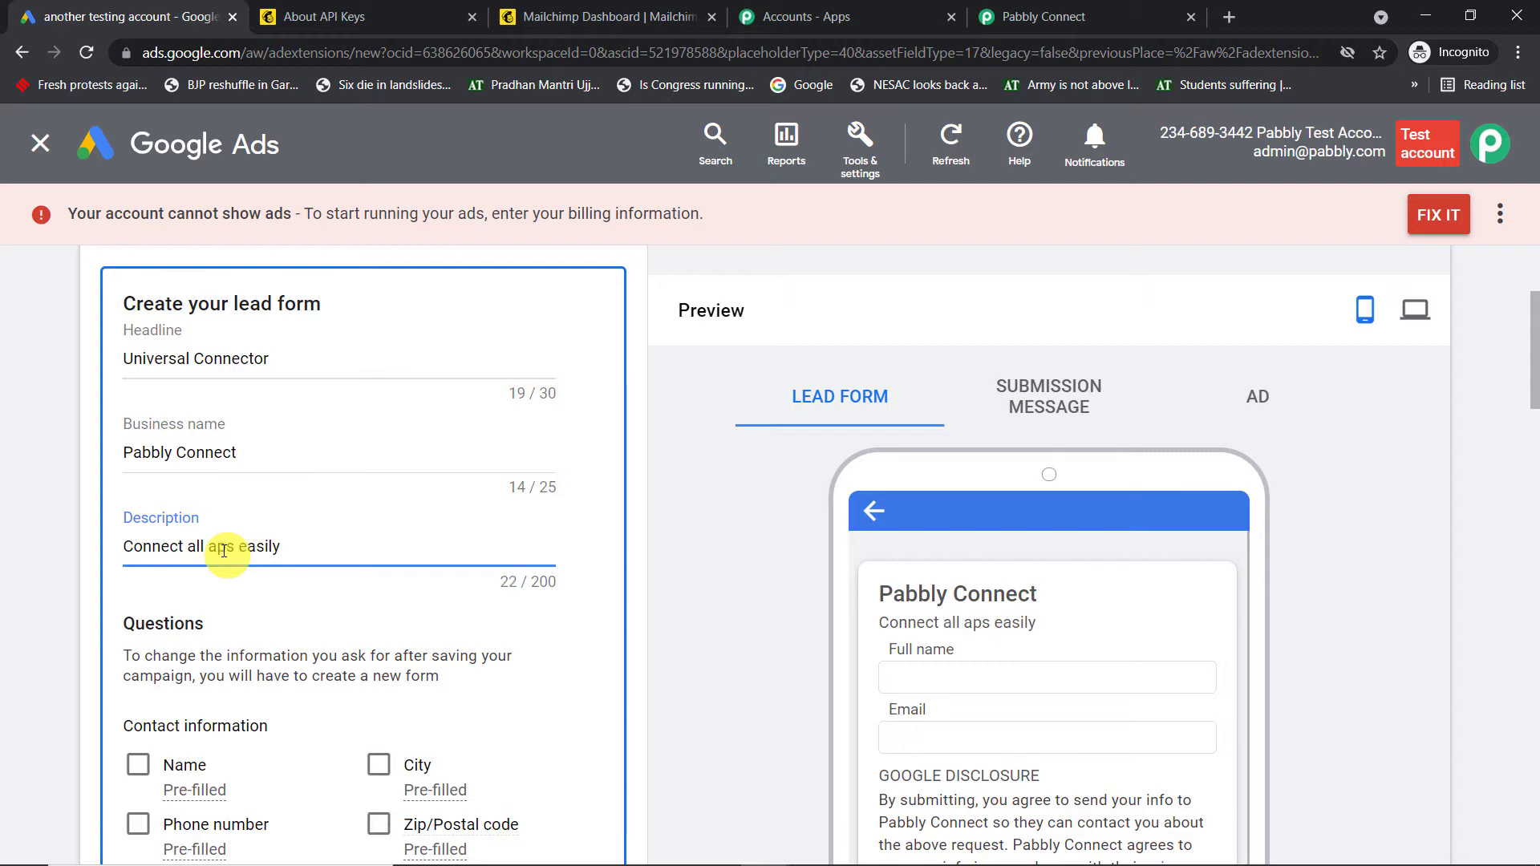
Add contact questions: first and last name, phone, email, city, state/province, postal code, country
{"action": "scroll", "coordinate": [248, 551], "scroll_direction": "down", "scroll_amount": 2}
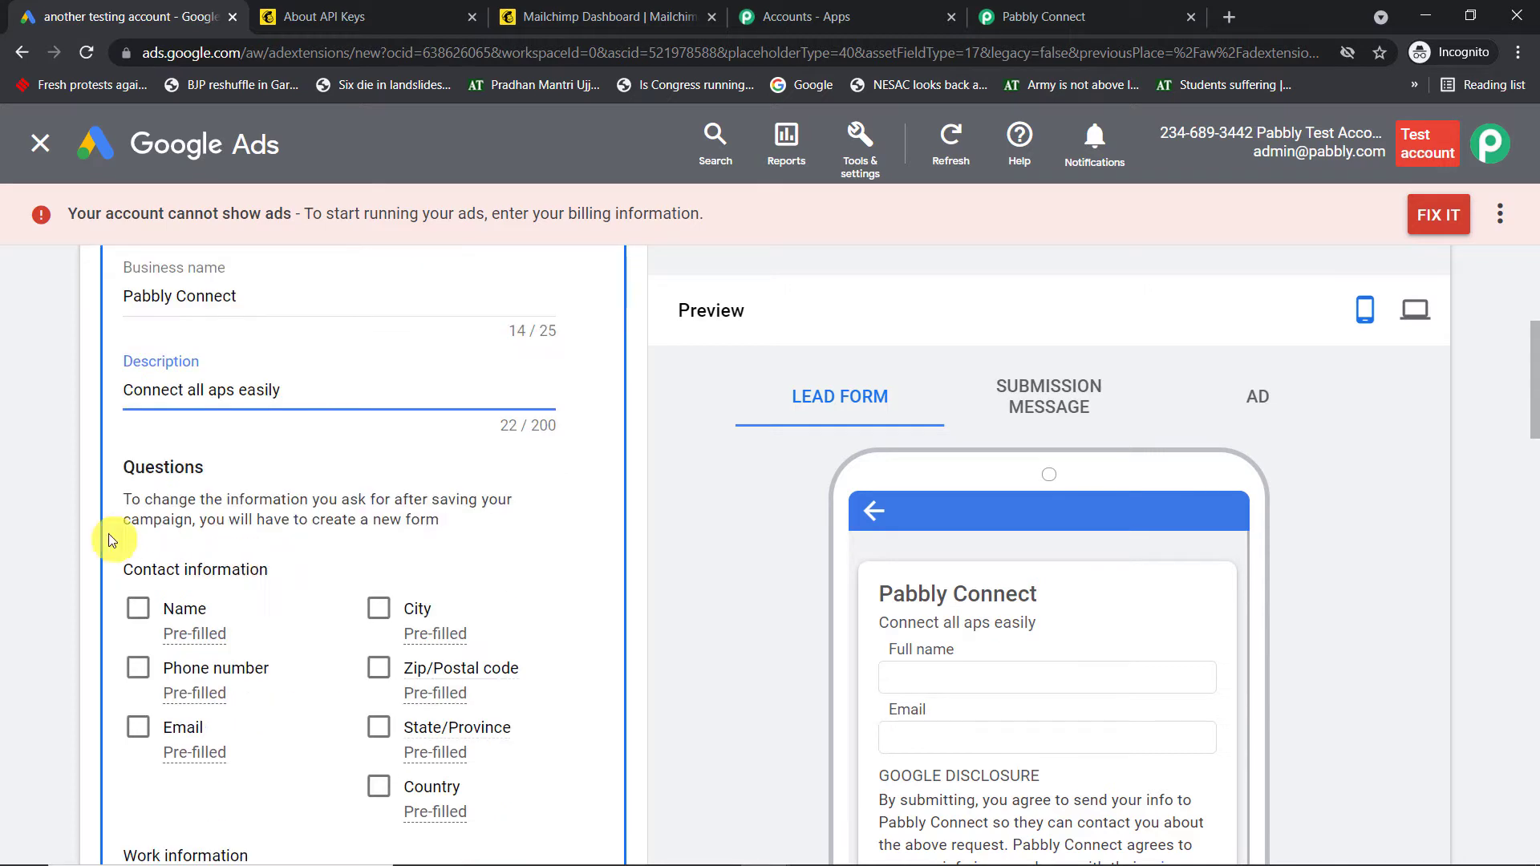
{"action": "left_click", "coordinate": [149, 607]}
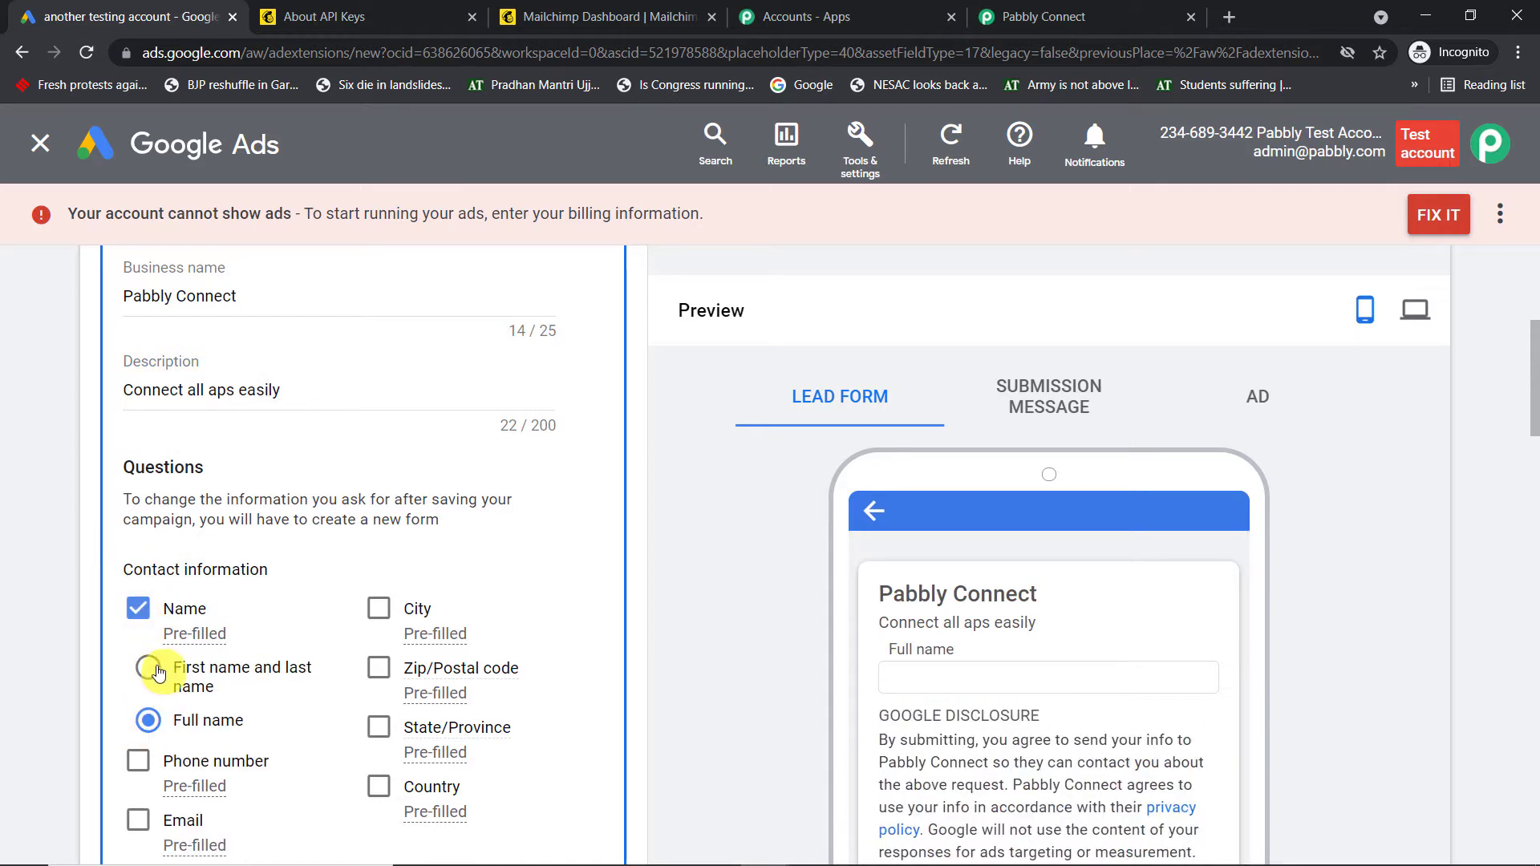
{"action": "left_click", "coordinate": [149, 668]}
{"action": "scroll", "coordinate": [321, 610], "scroll_direction": "down", "scroll_amount": 2}
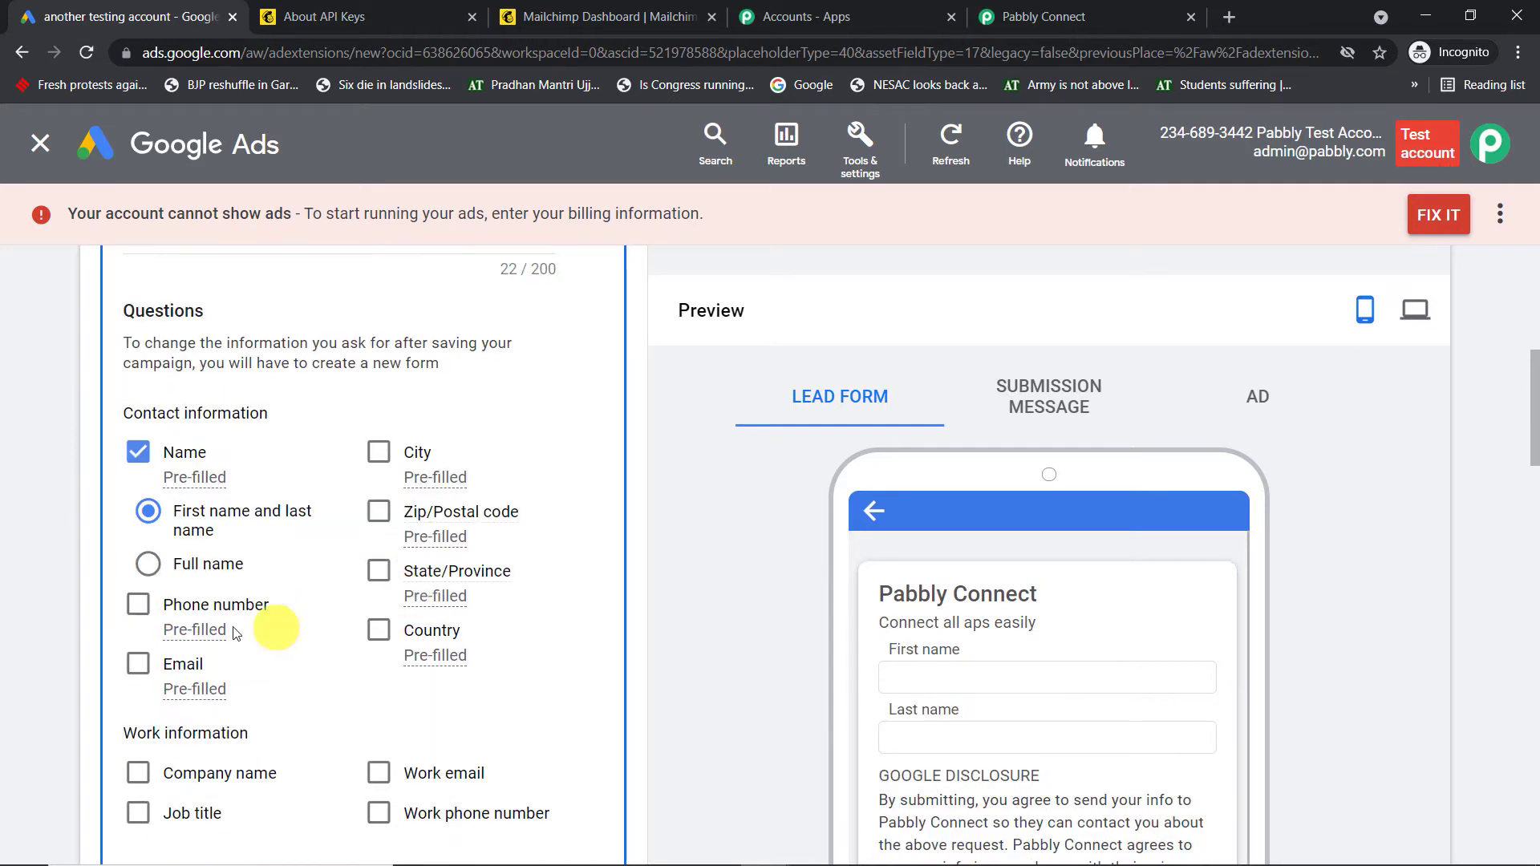
{"action": "left_click", "coordinate": [139, 607]}
{"action": "left_click", "coordinate": [138, 664]}
{"action": "left_click", "coordinate": [378, 451]}
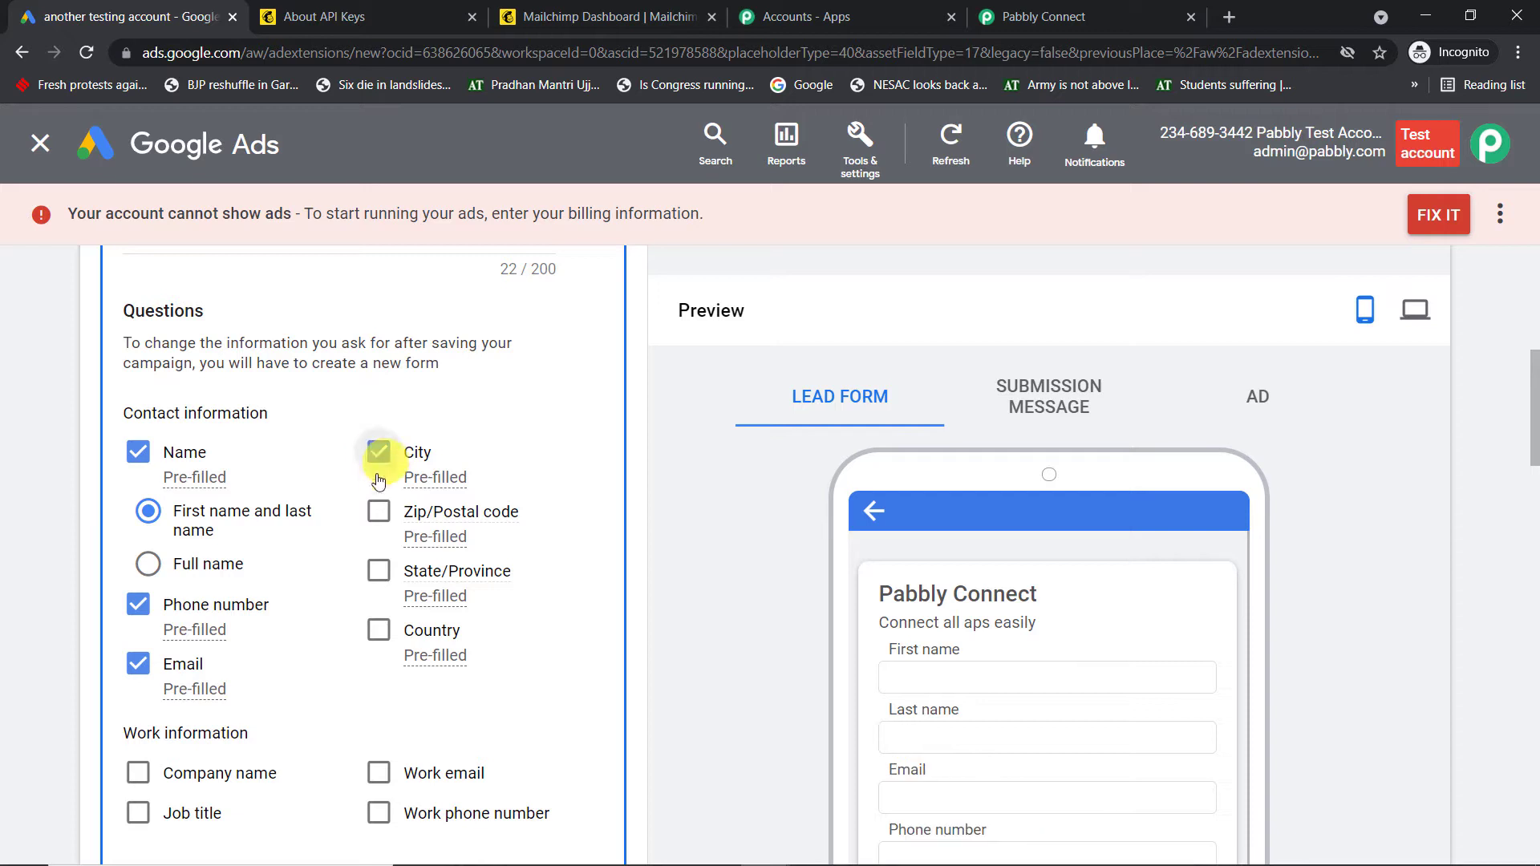
{"action": "left_click", "coordinate": [379, 571]}
{"action": "left_click", "coordinate": [379, 511]}
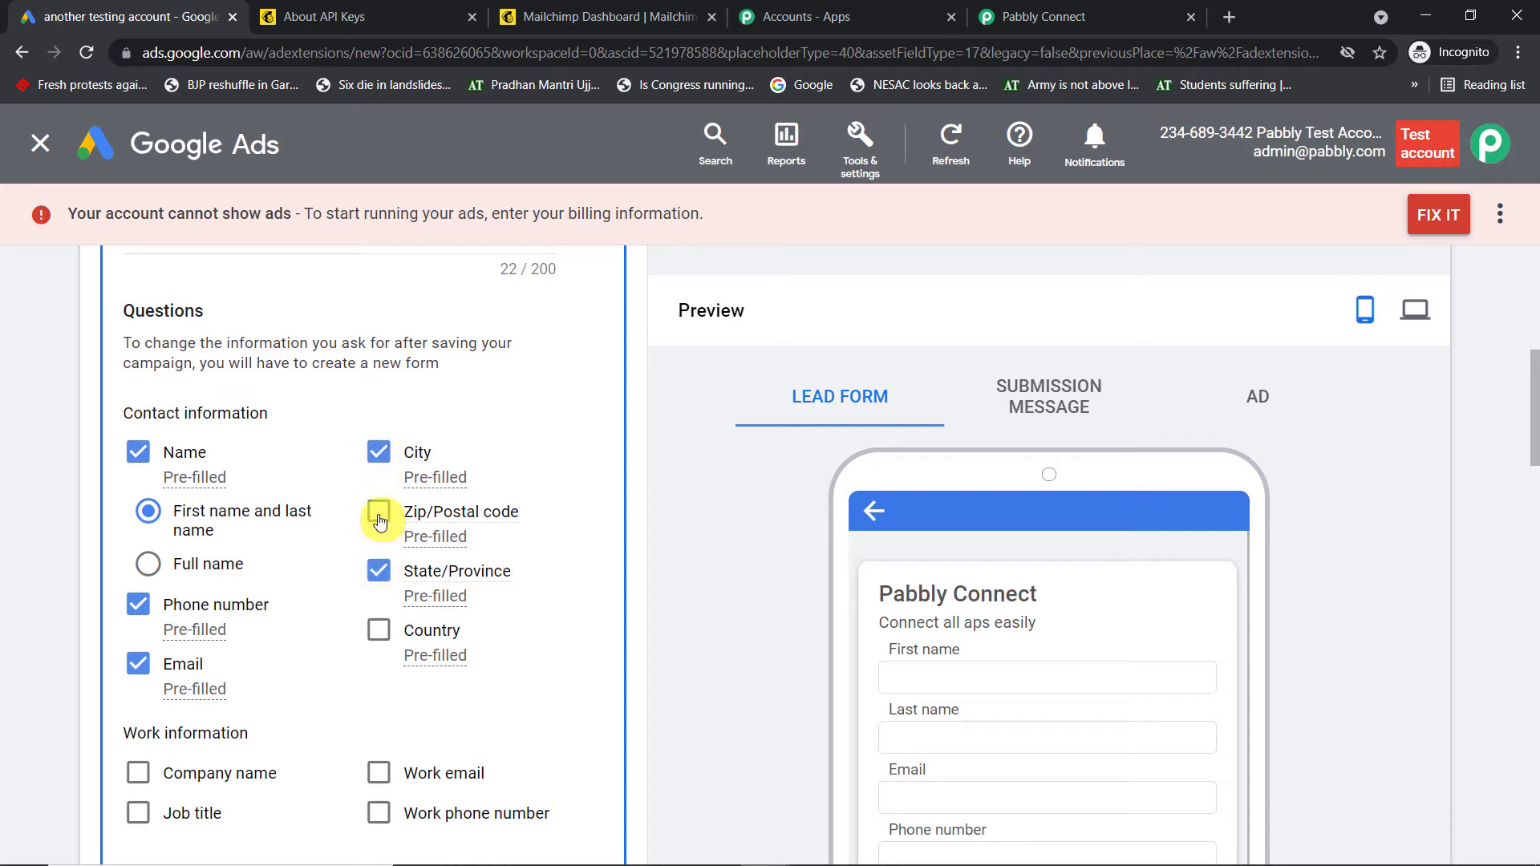
{"action": "left_click", "coordinate": [378, 630]}
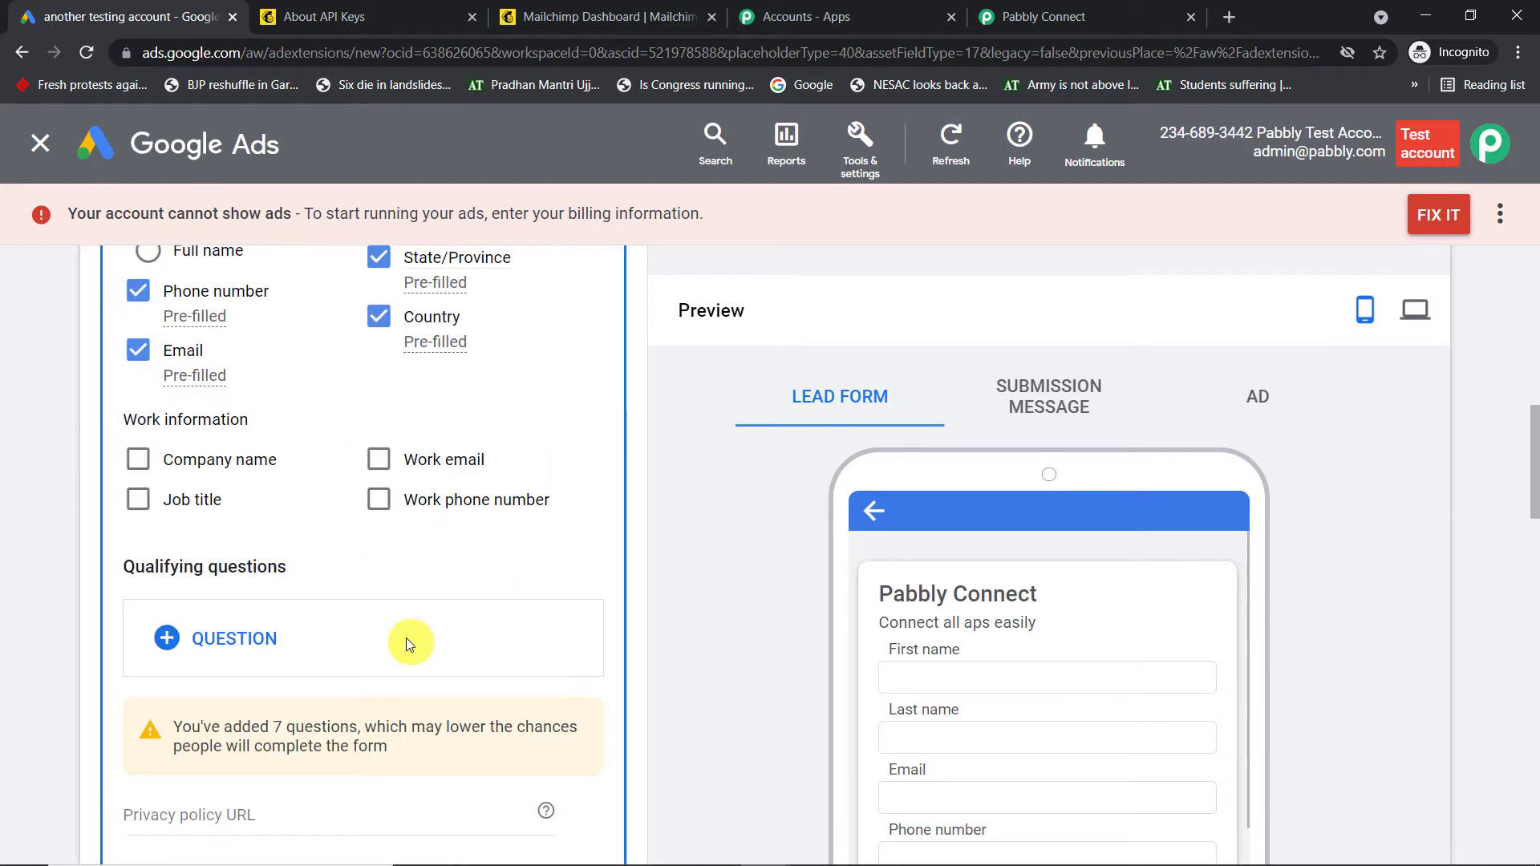
{"action": "scroll", "coordinate": [409, 585], "scroll_direction": "down", "scroll_amount": 4}
{"action": "scroll", "coordinate": [470, 598], "scroll_direction": "down", "scroll_amount": 6}
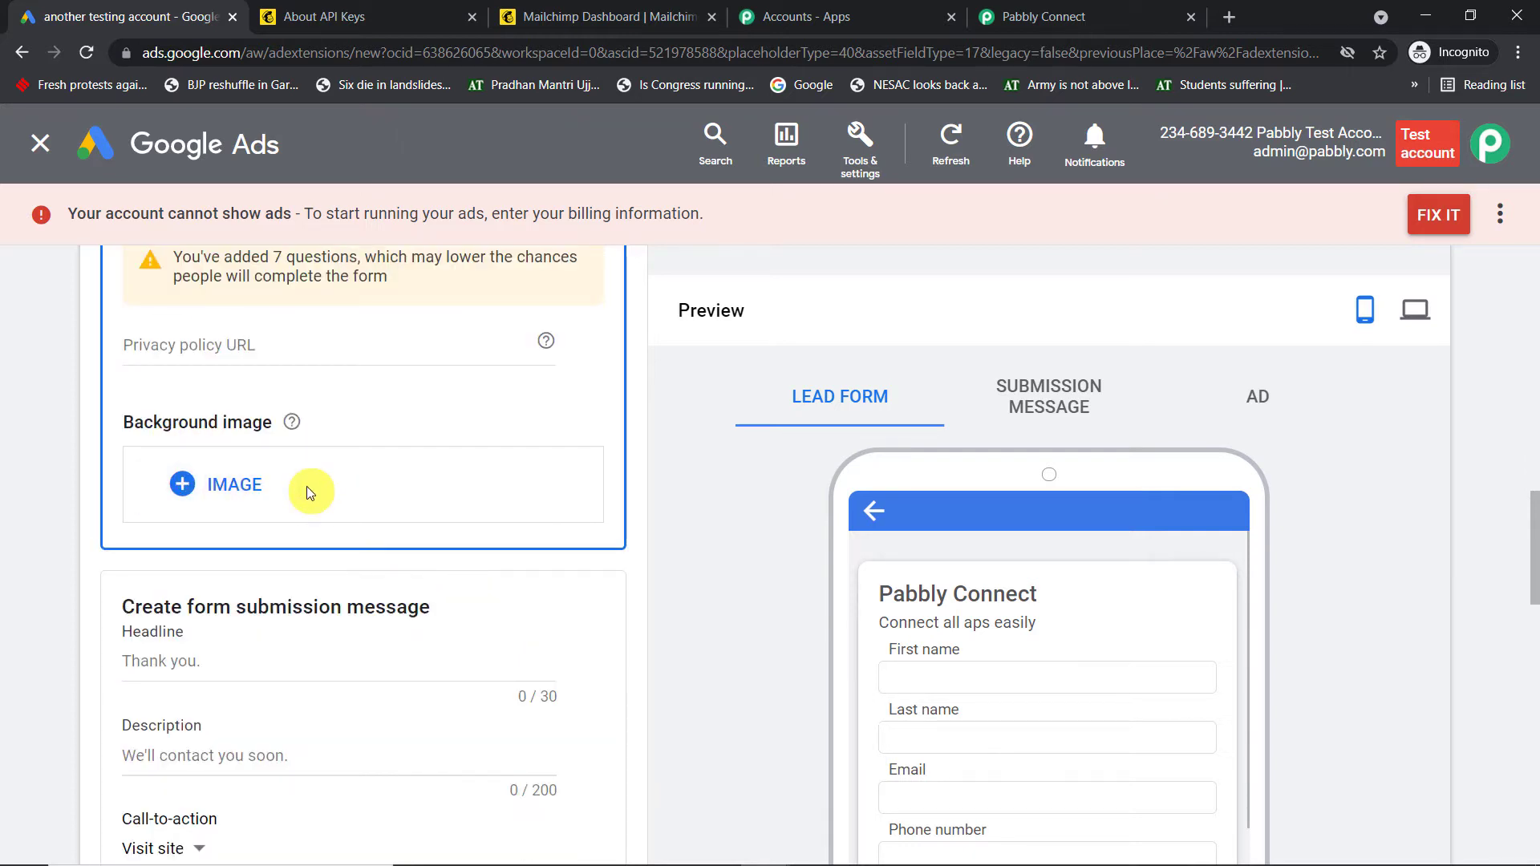
{"action": "scroll", "coordinate": [310, 491], "scroll_direction": "down", "scroll_amount": 4}
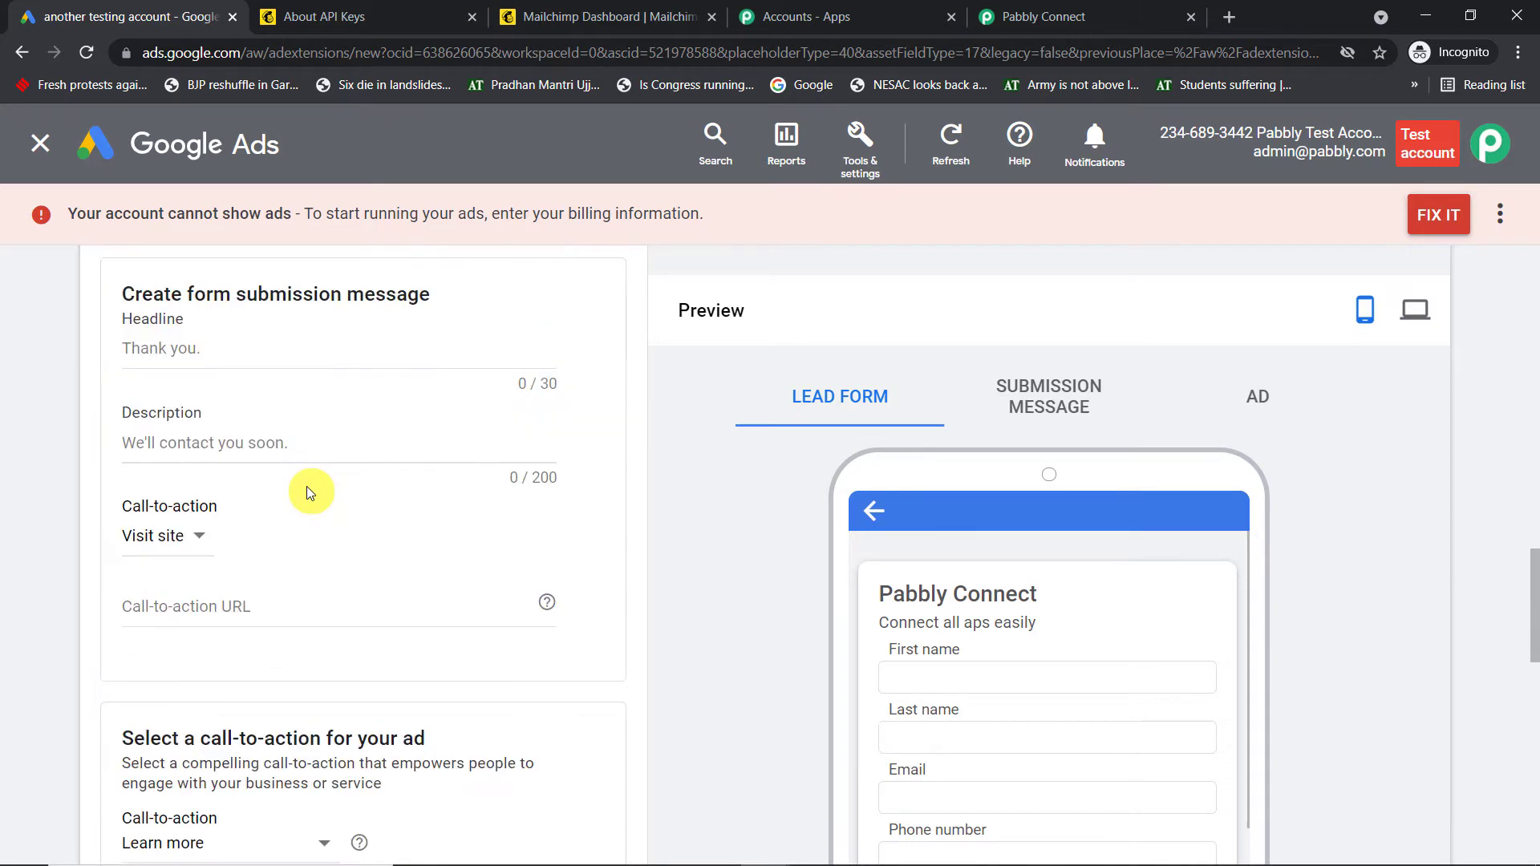
Set the submission message to 'Thank You' / 'You are awesome, please download file' with Download call-to-action
{"action": "left_click", "coordinate": [221, 349]}
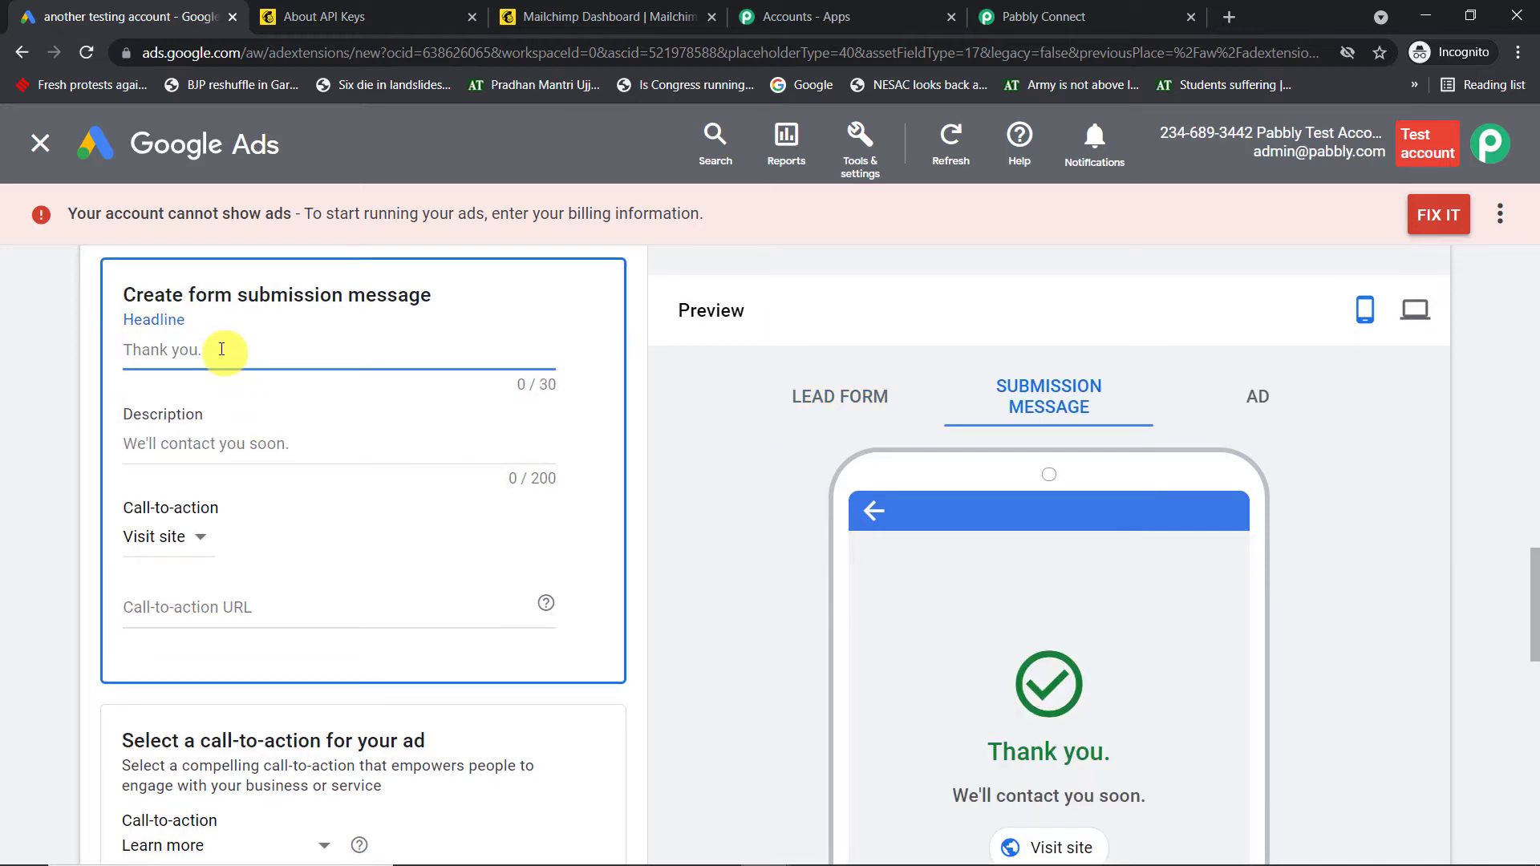
{"action": "type", "text": "Th"}
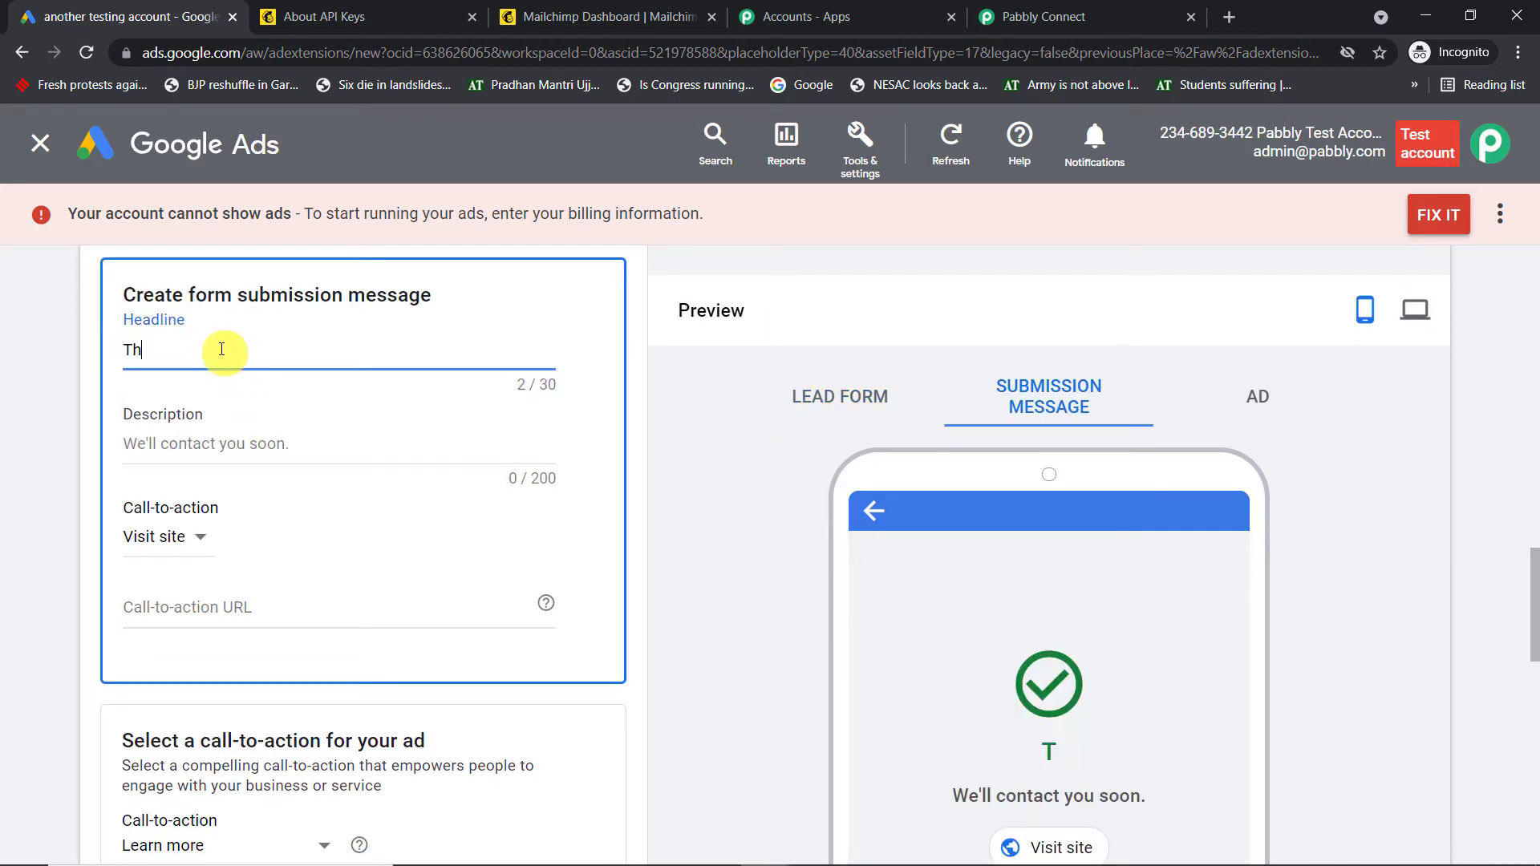
{"action": "type", "text": "ank You"}
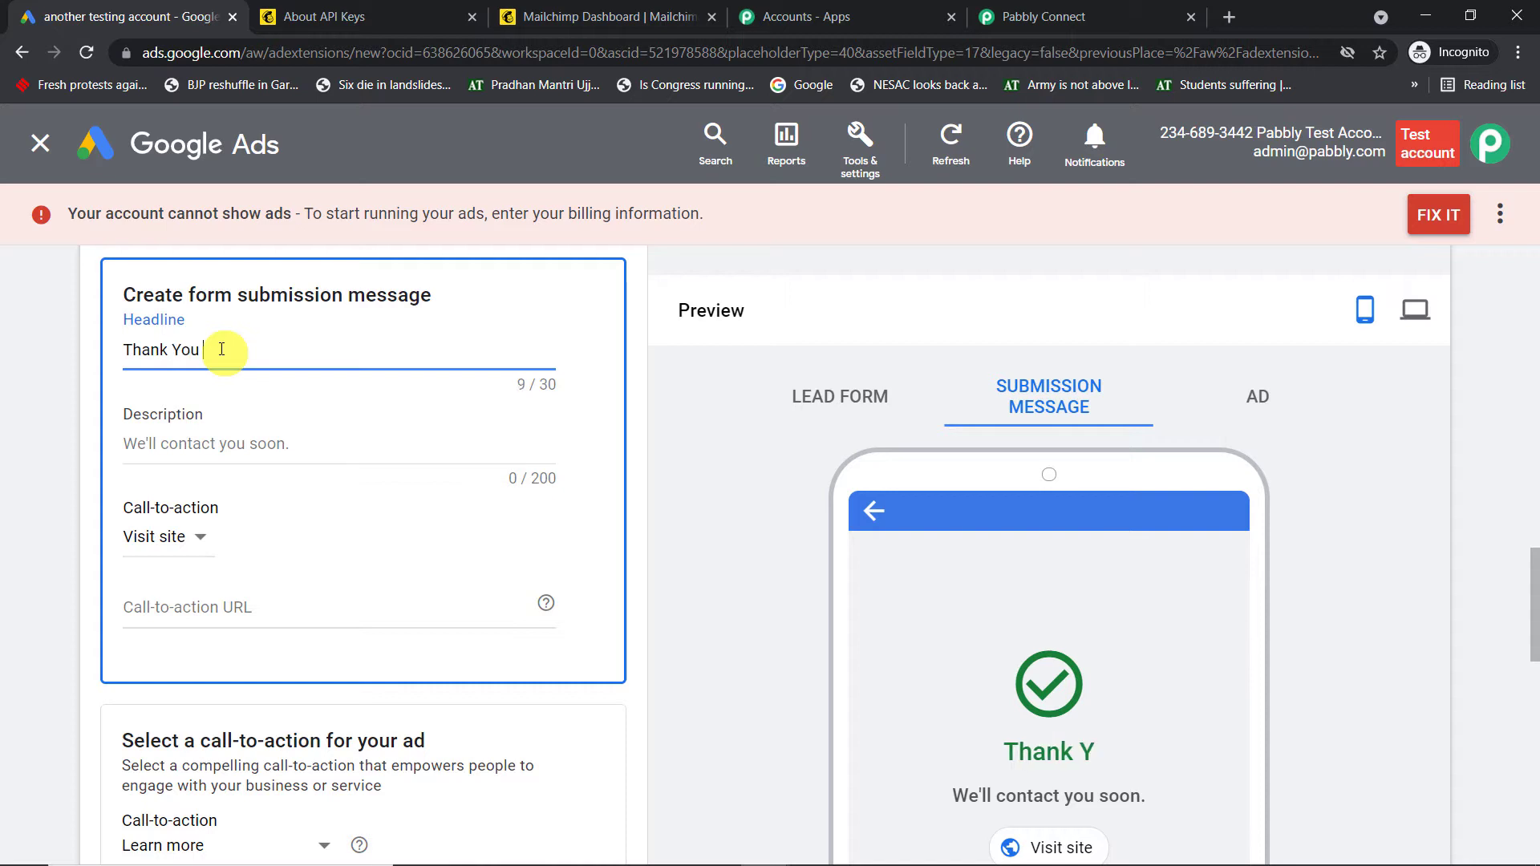
{"action": "left_click", "coordinate": [182, 444]}
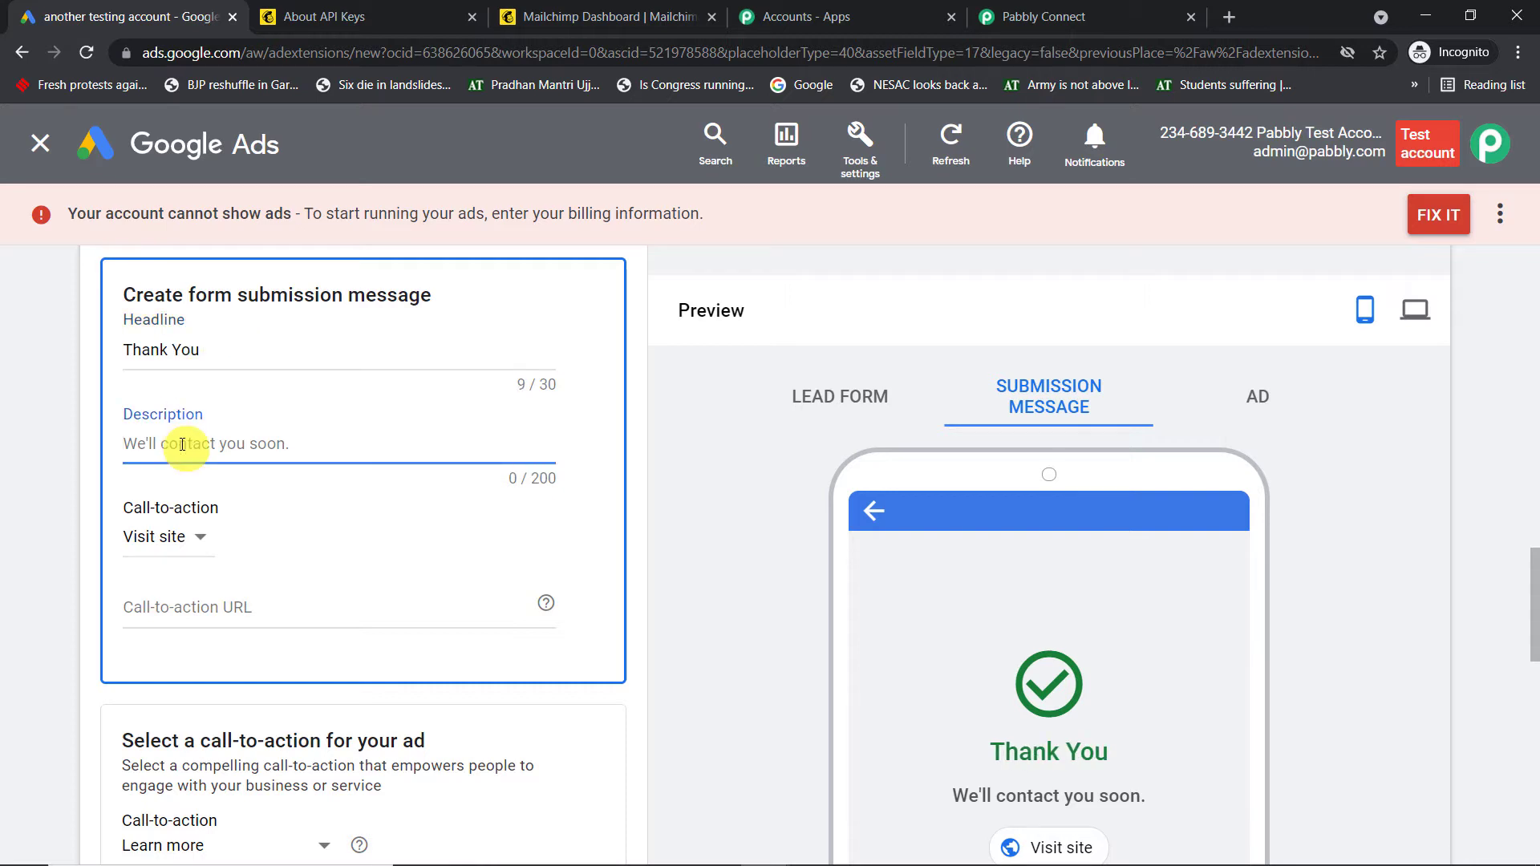
{"action": "type", "text": "Y"}
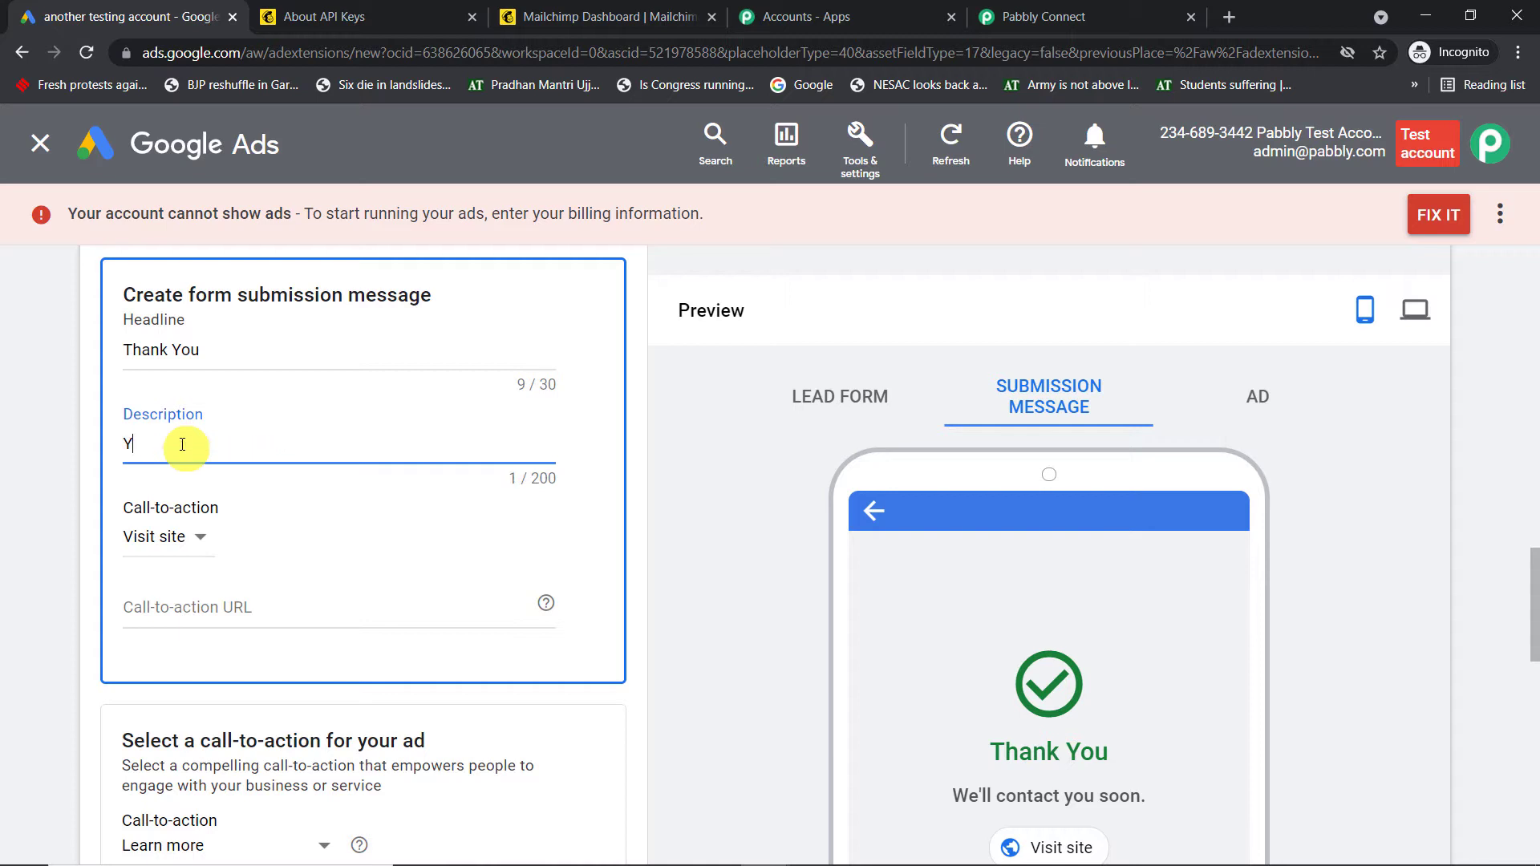
{"action": "type", "text": "o"}
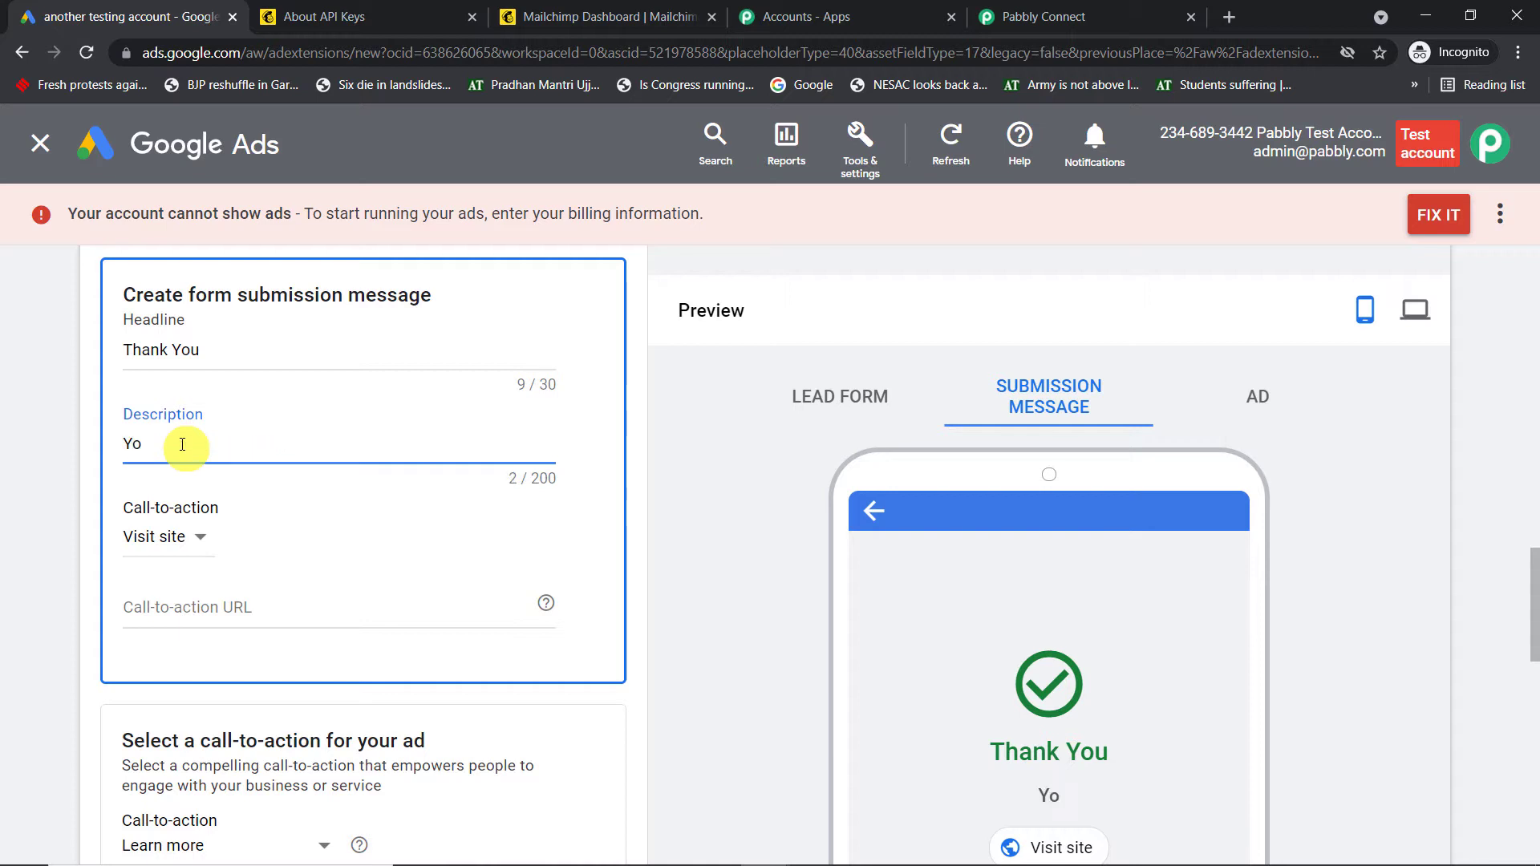
{"action": "type", "text": "u are awes"}
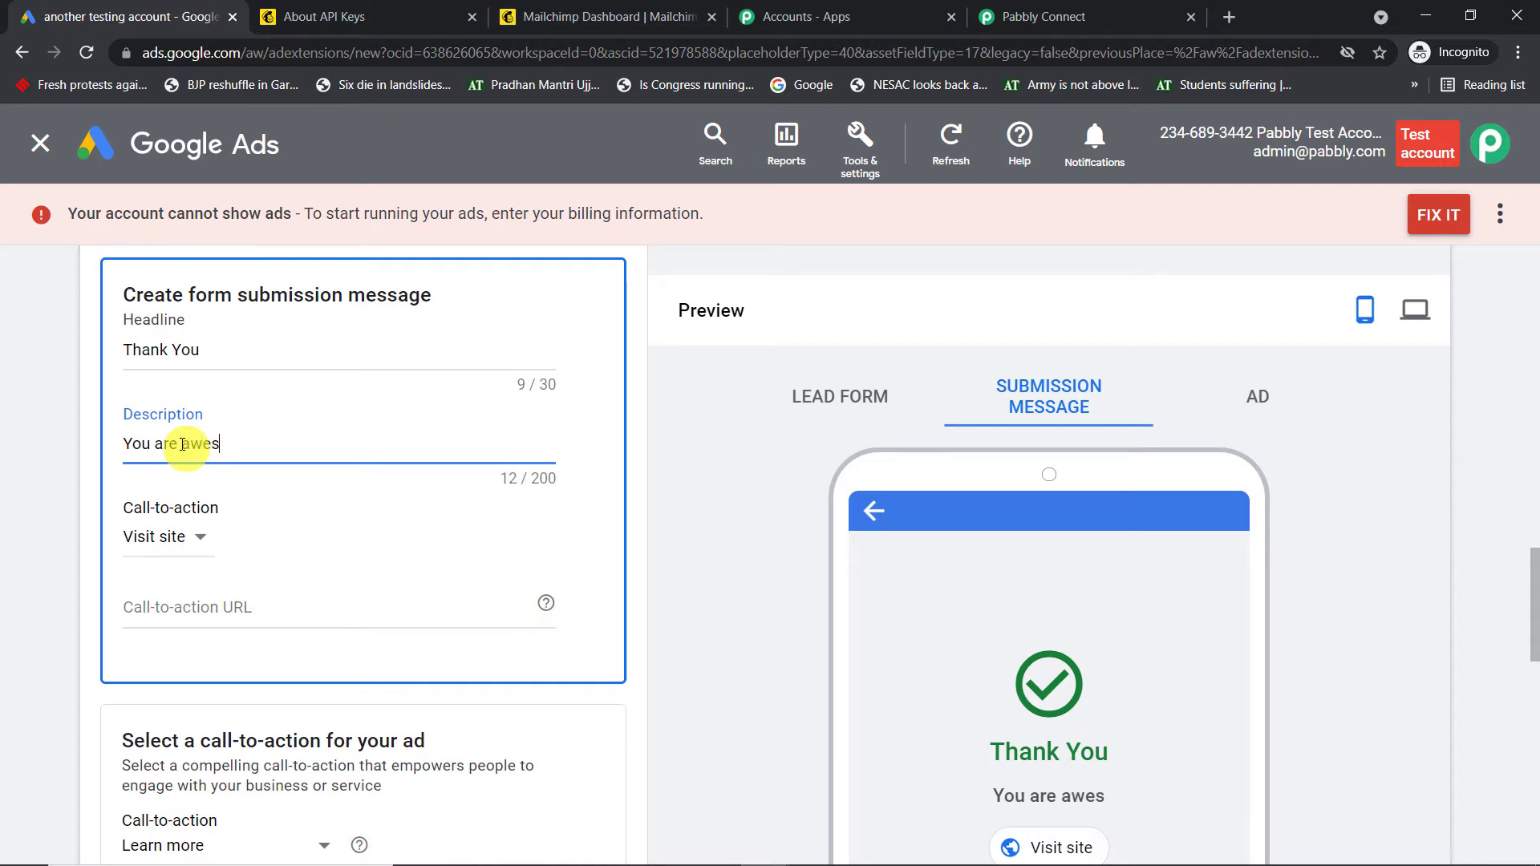
{"action": "type", "text": "ome"}
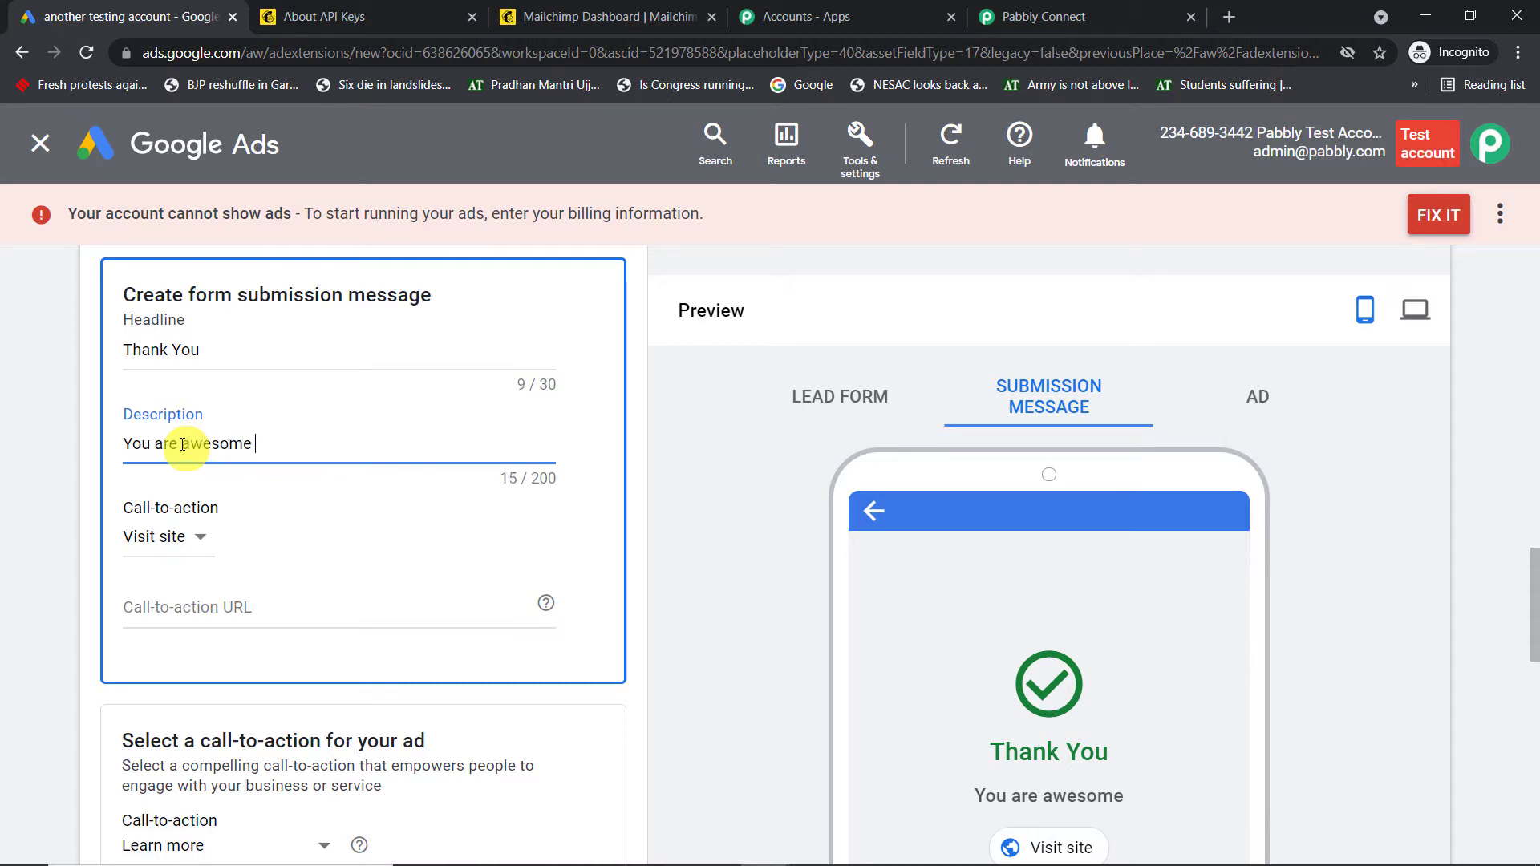
{"action": "type", "text": ", please download "}
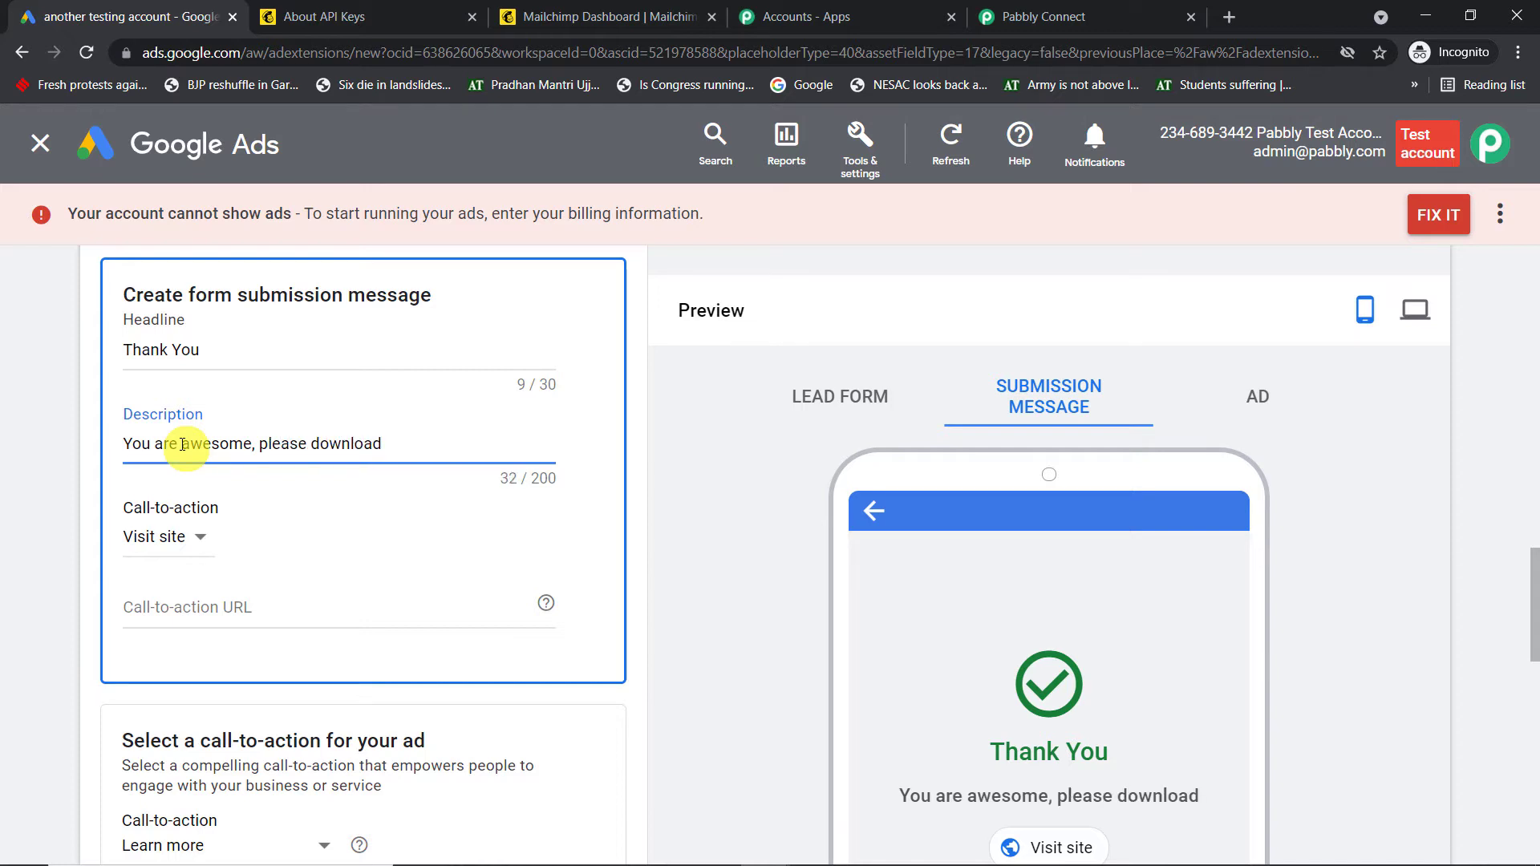
{"action": "type", "text": "file"}
{"action": "scroll", "coordinate": [189, 449], "scroll_direction": "down", "scroll_amount": 2}
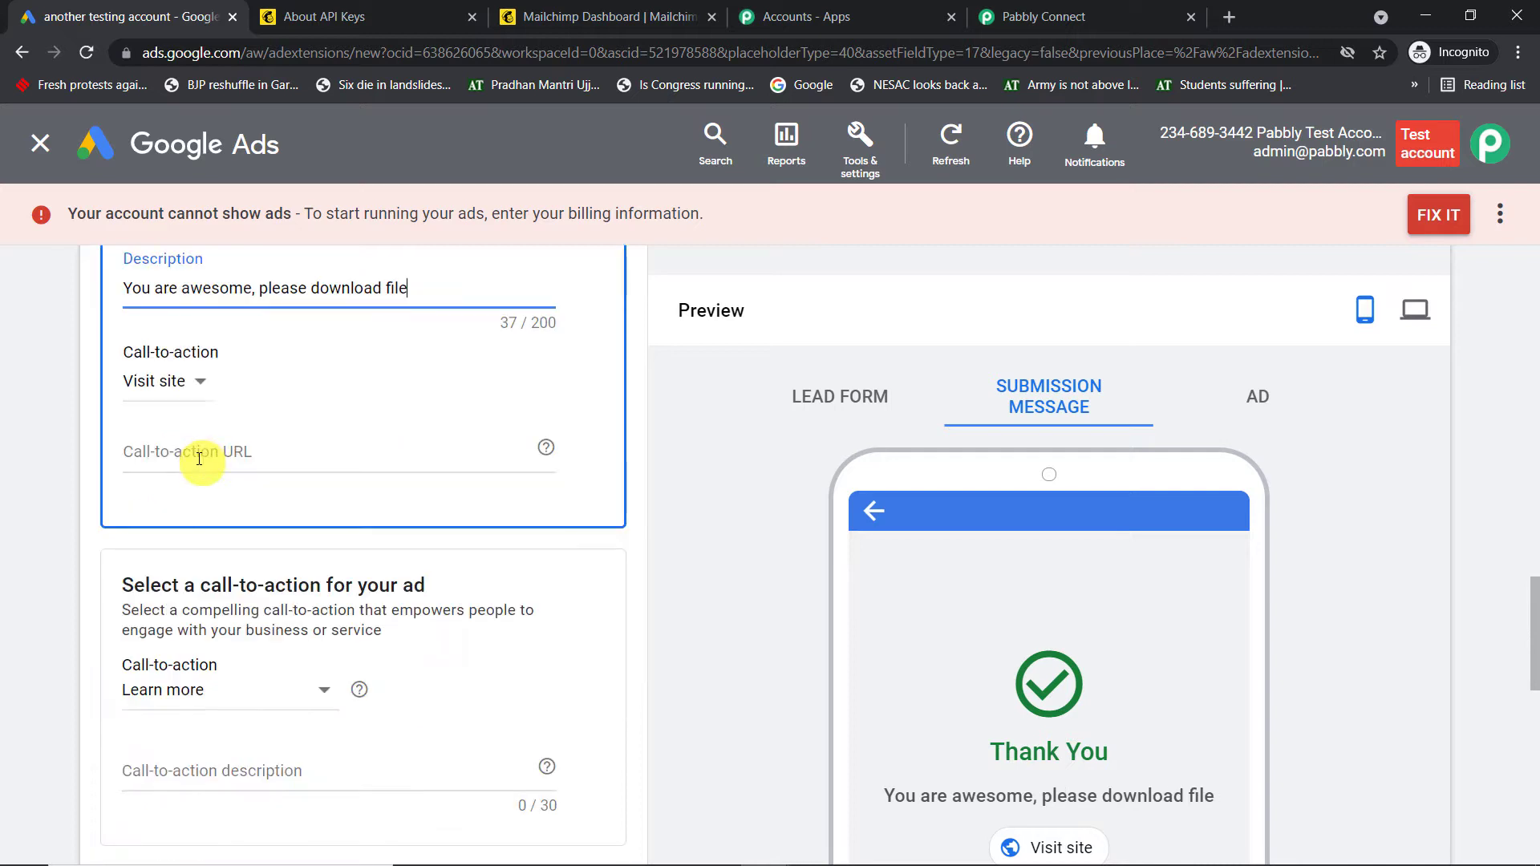
{"action": "left_click", "coordinate": [213, 390]}
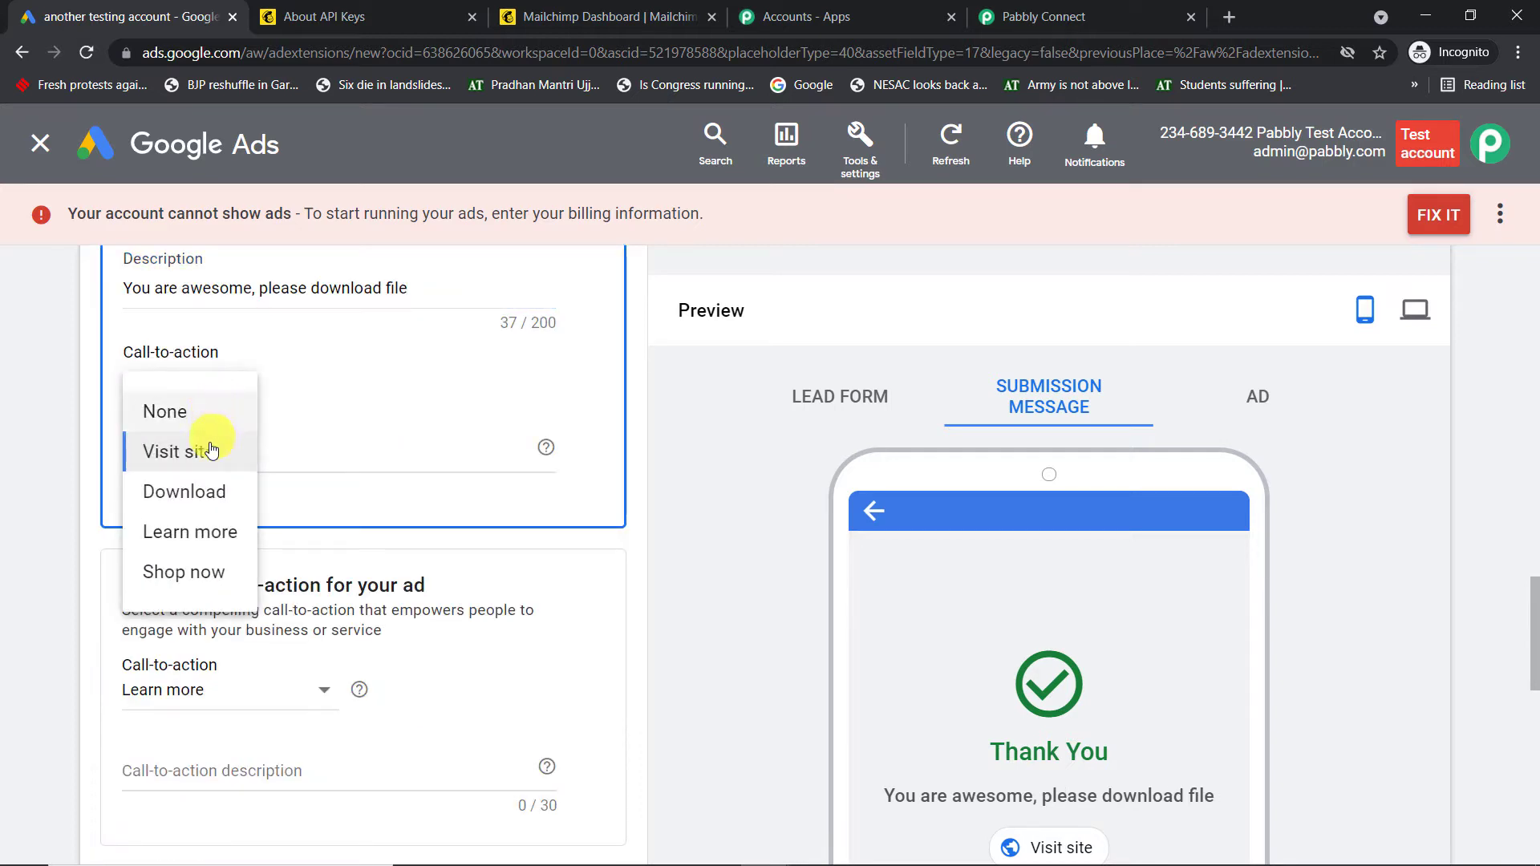
{"action": "left_click", "coordinate": [213, 490]}
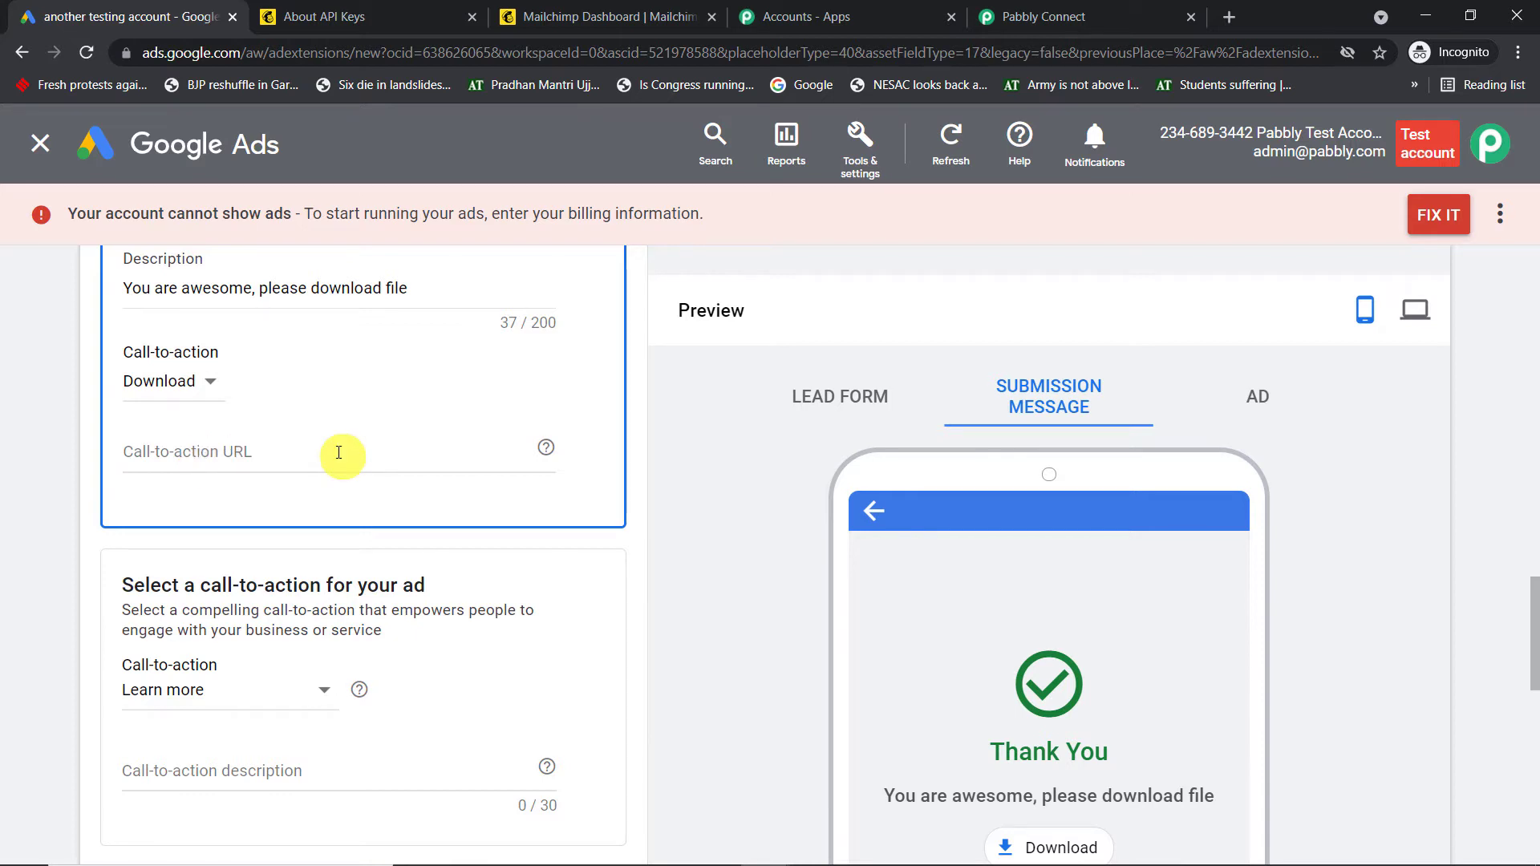
Copy the Pabbly terms-conditions page URL and paste it as the call-to-action URL
{"action": "left_click", "coordinate": [1237, 18]}
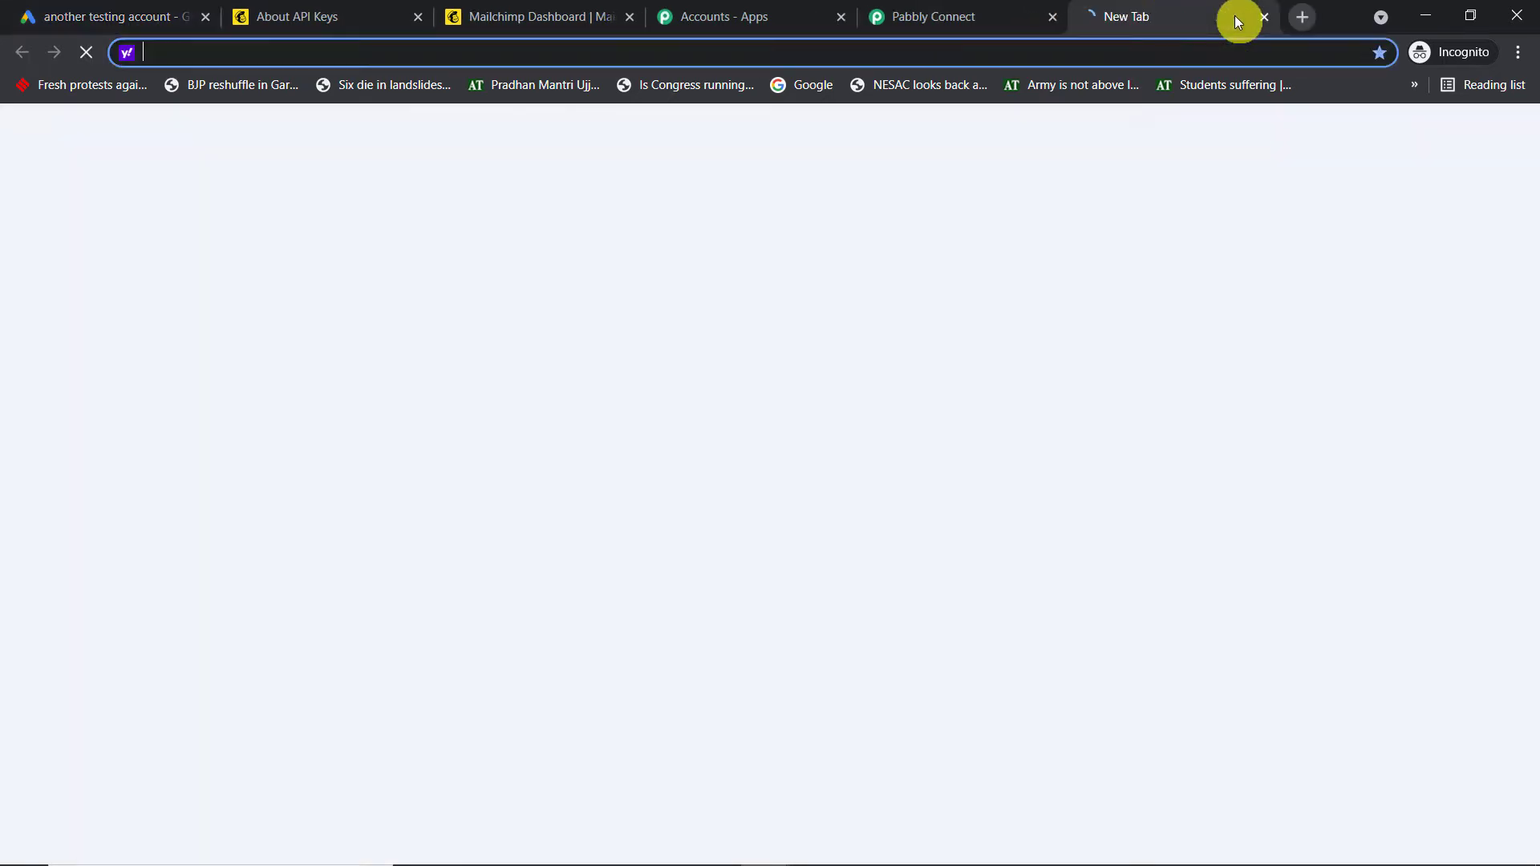
{"action": "type", "text": "terms-conditions/"}
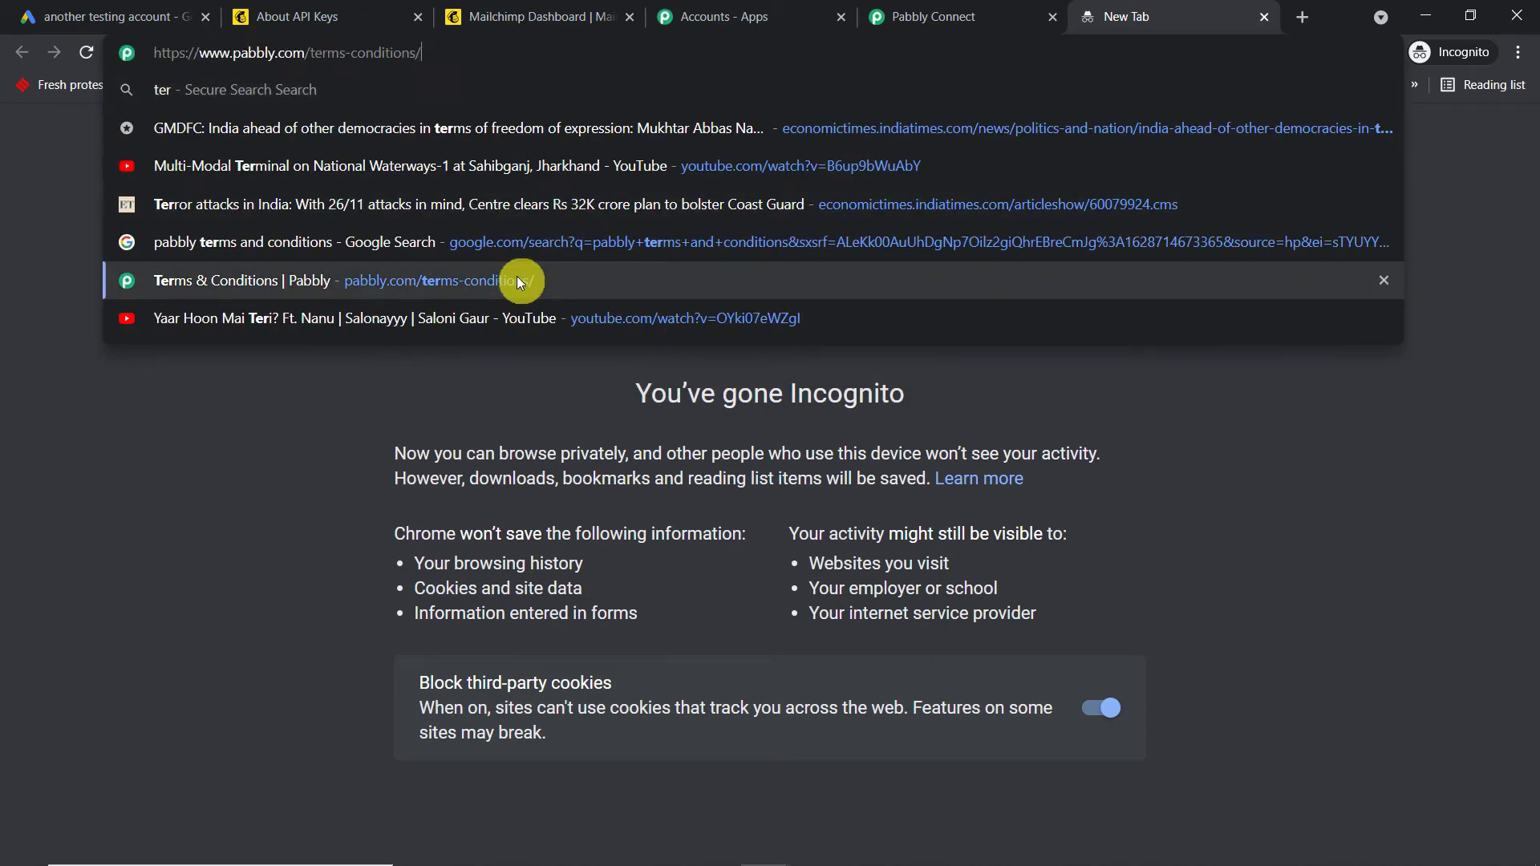
{"action": "left_click", "coordinate": [516, 280]}
{"action": "left_click", "coordinate": [367, 45]}
{"action": "right_click", "coordinate": [311, 46]}
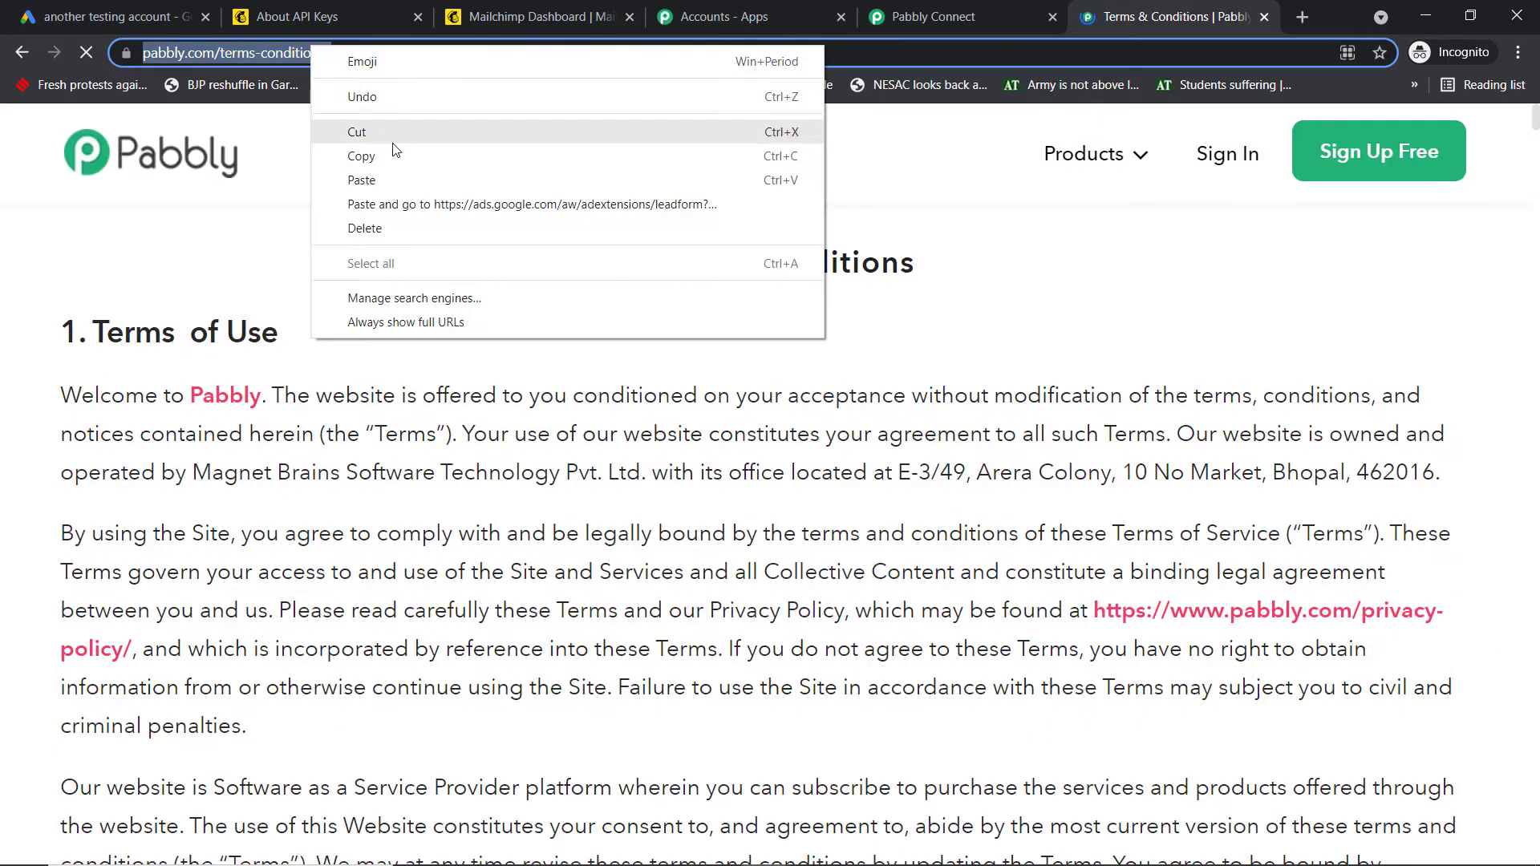
{"action": "left_click", "coordinate": [392, 154]}
{"action": "left_click", "coordinate": [165, 9]}
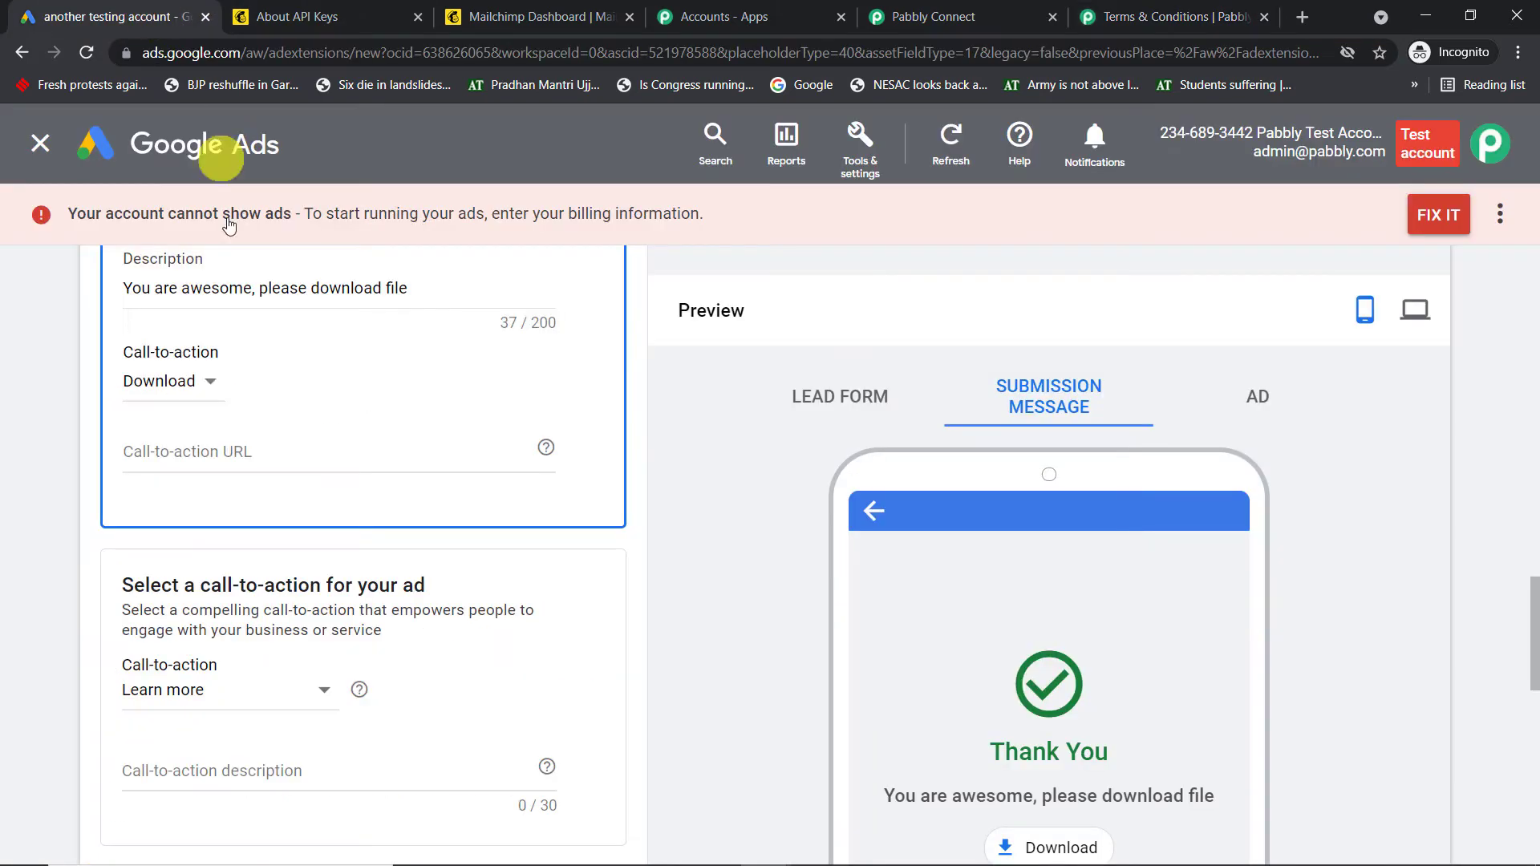
{"action": "left_click", "coordinate": [220, 452]}
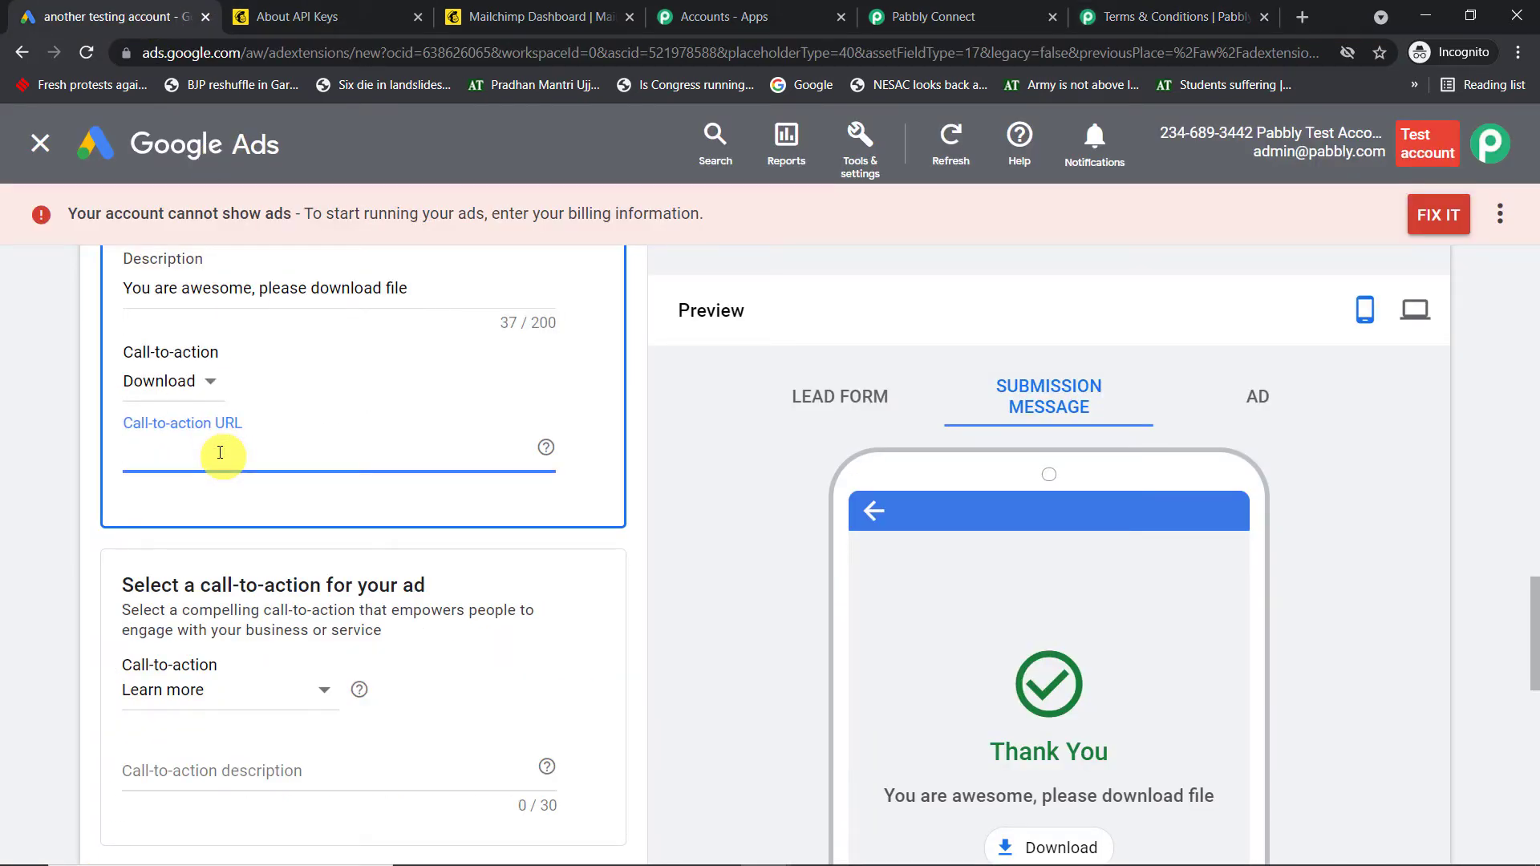
{"action": "key", "text": "ctrl+v"}
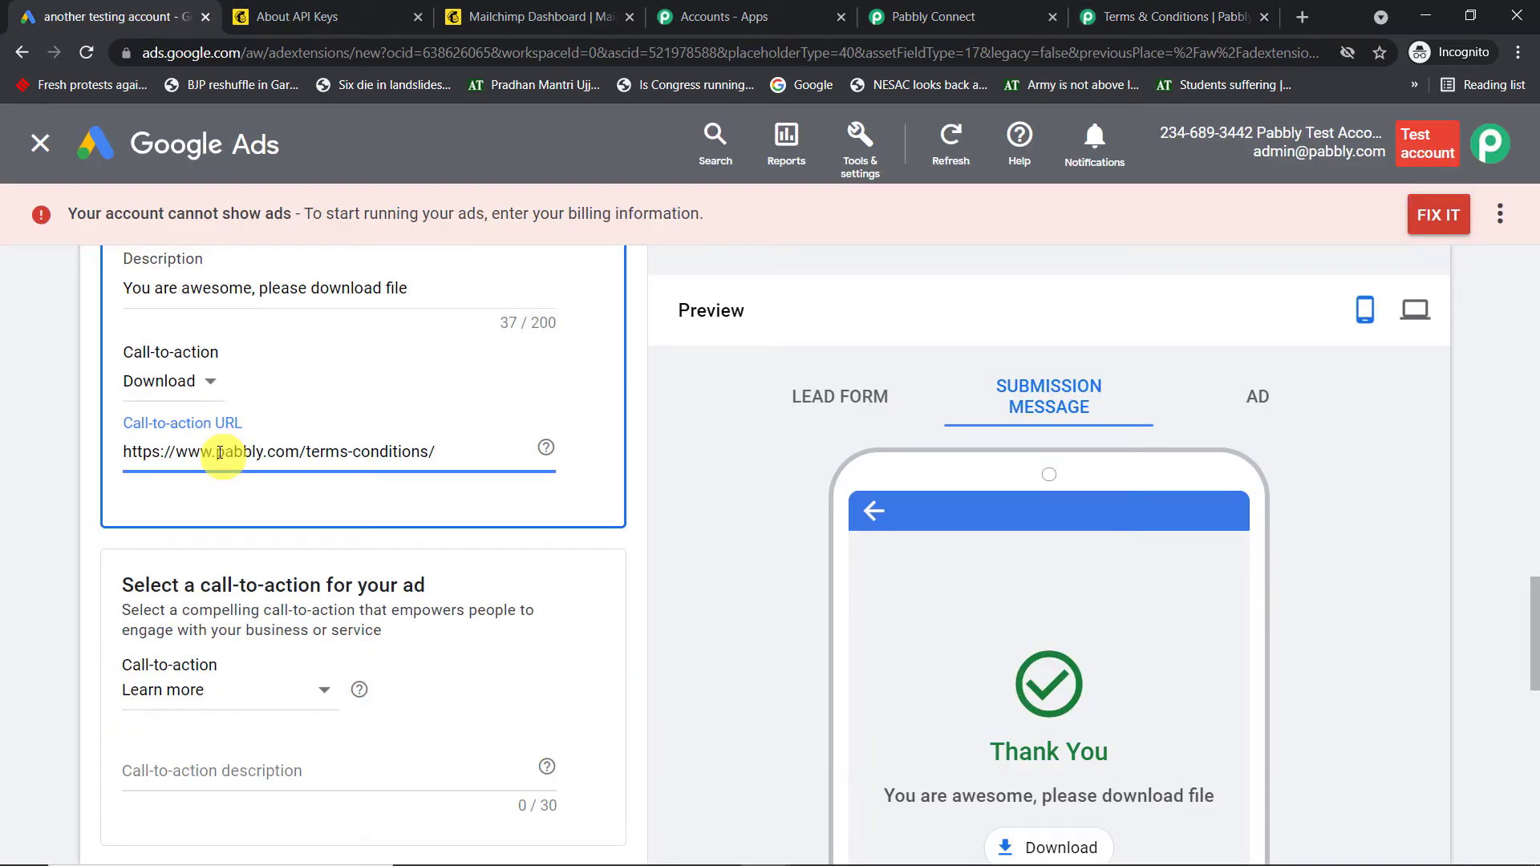
{"action": "left_click", "coordinate": [659, 418]}
{"action": "scroll", "coordinate": [659, 420], "scroll_direction": "down", "scroll_amount": 4}
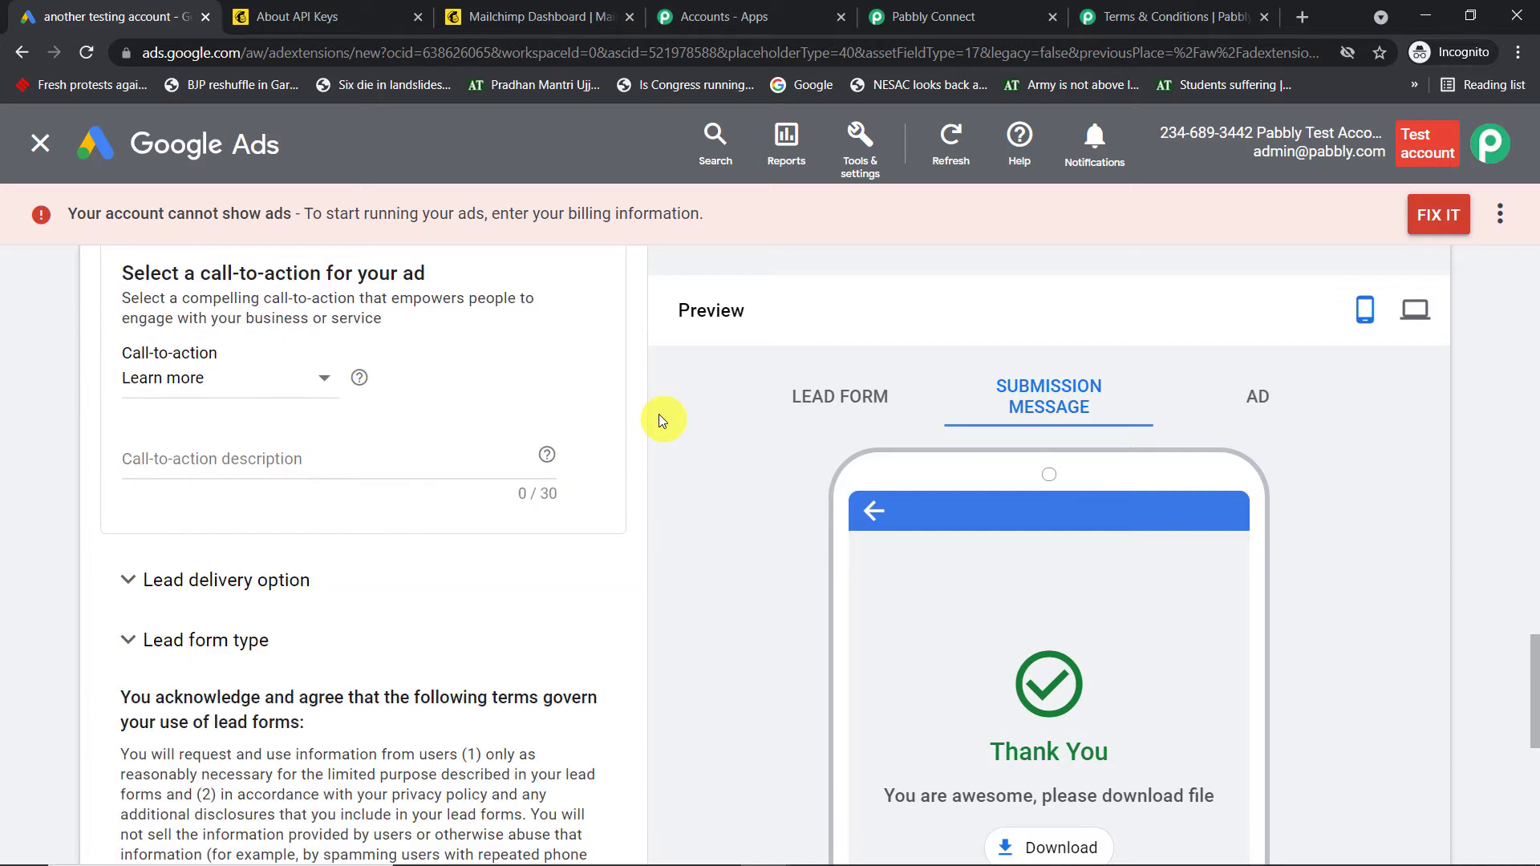
Copy the Pabbly Connect webhook URL into the lead form's Webhook URL field
{"action": "left_click", "coordinate": [276, 591]}
{"action": "scroll", "coordinate": [507, 494], "scroll_direction": "down", "scroll_amount": 4}
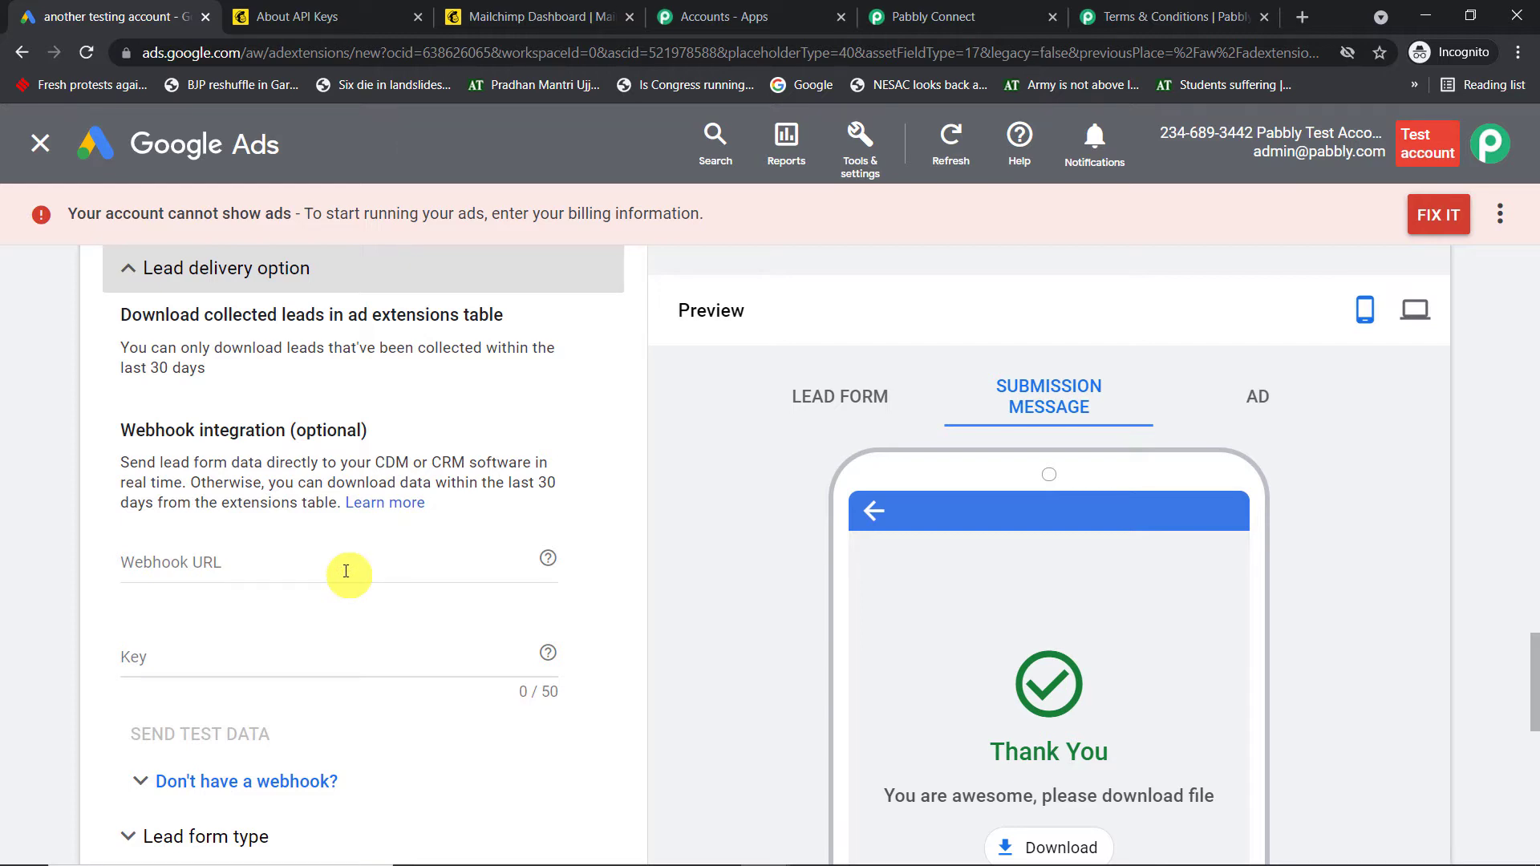
{"action": "left_click", "coordinate": [923, 17]}
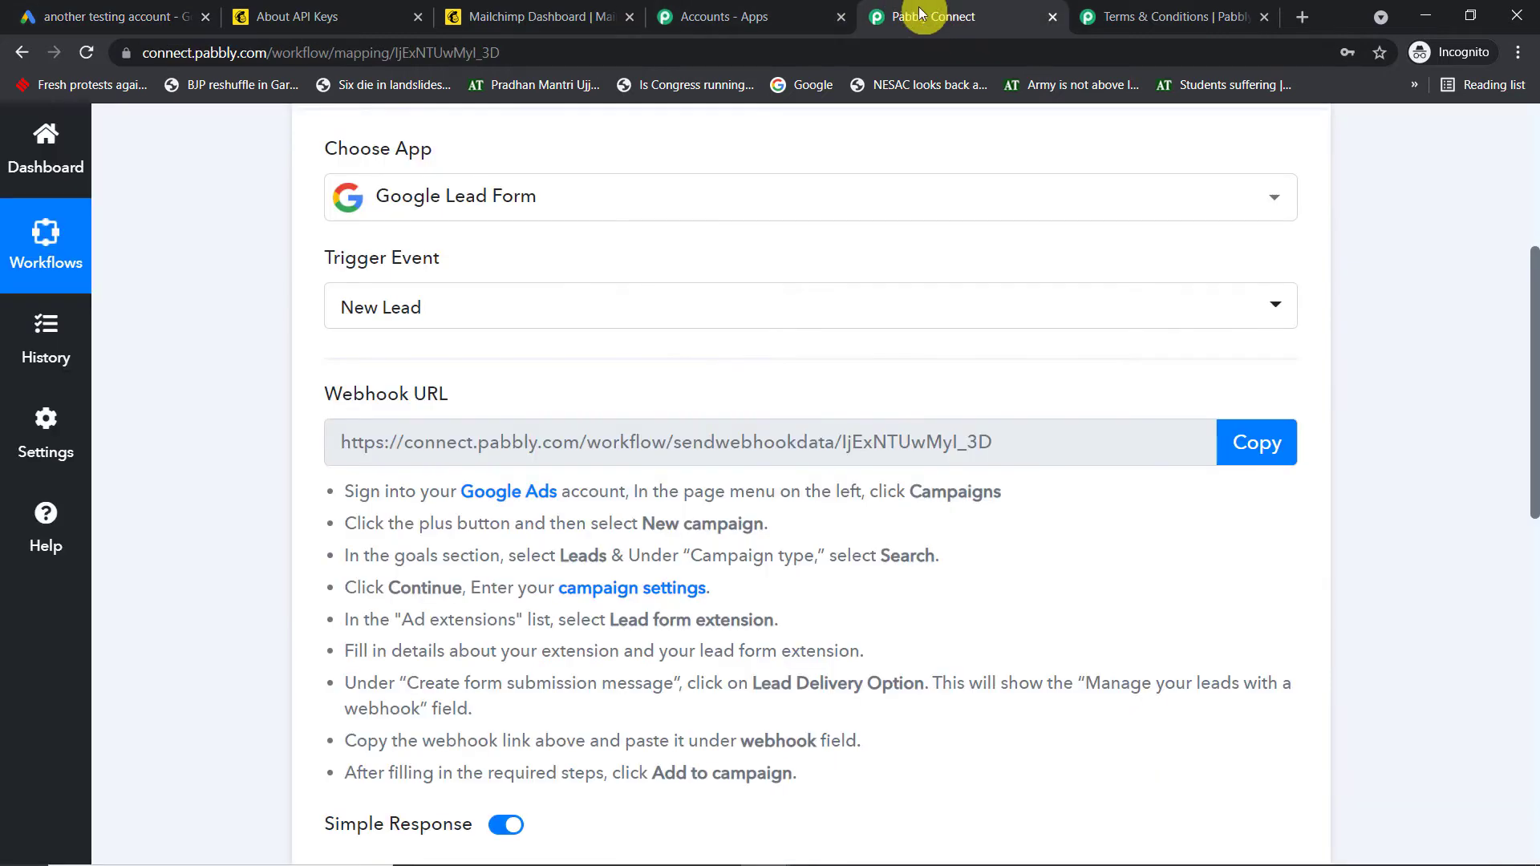
{"action": "left_click", "coordinate": [1257, 447]}
{"action": "left_click", "coordinate": [149, 16]}
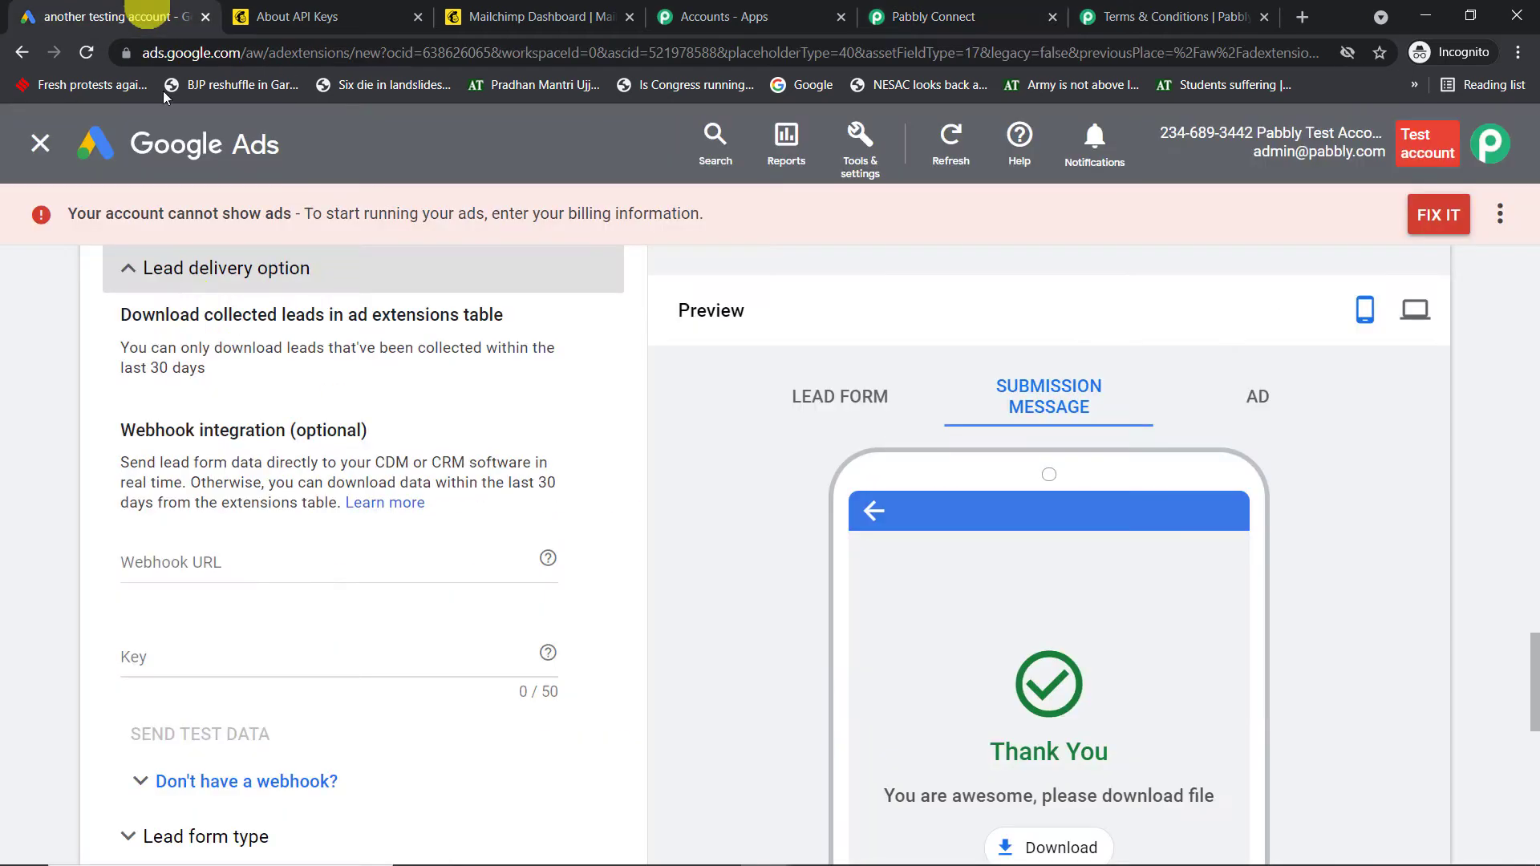
{"action": "left_click", "coordinate": [218, 560]}
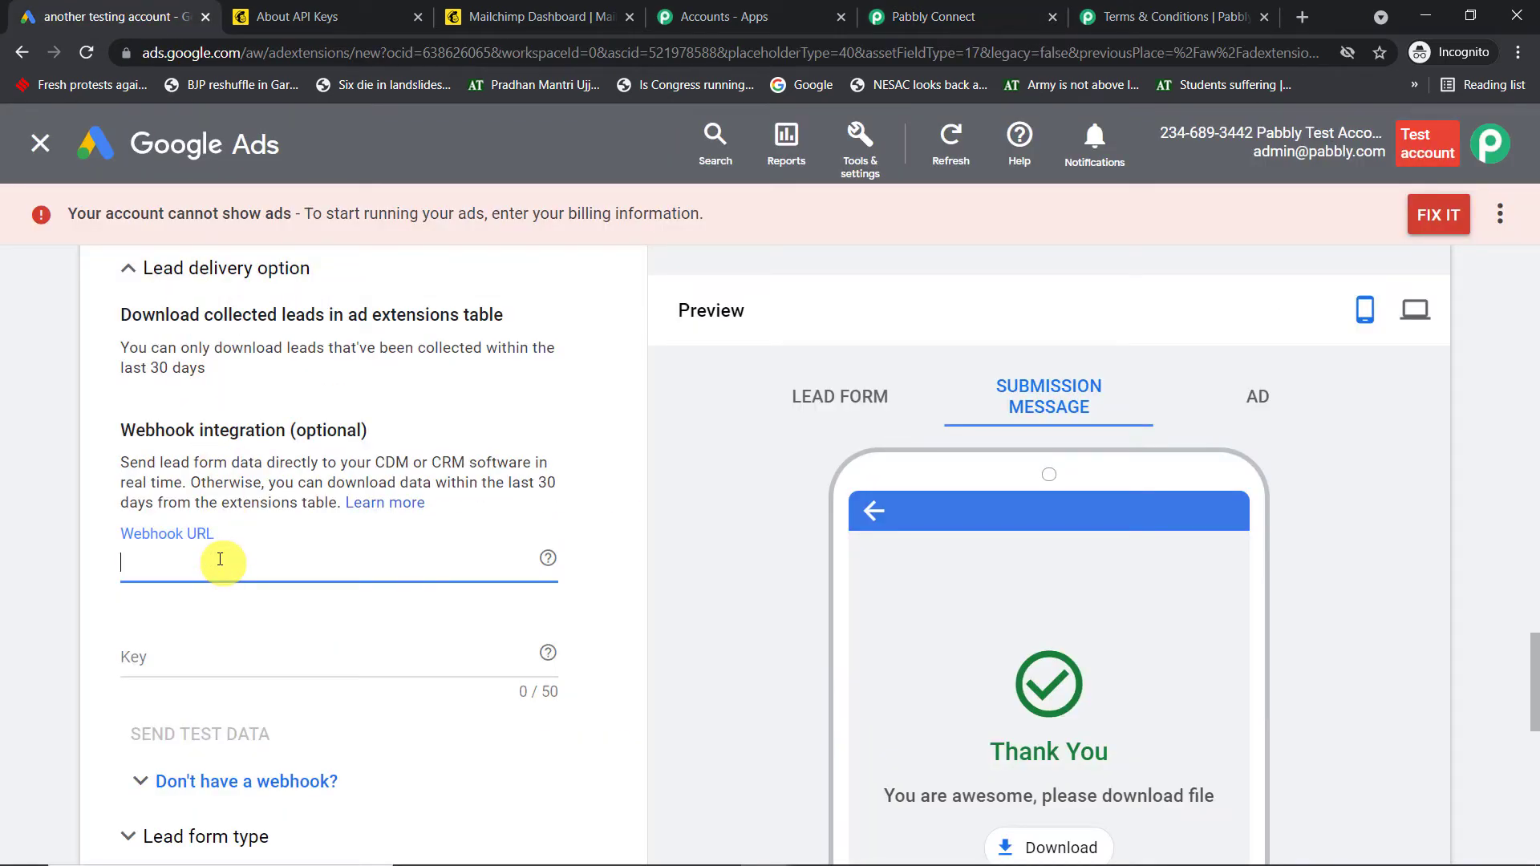
{"action": "key", "text": "ctrl+v"}
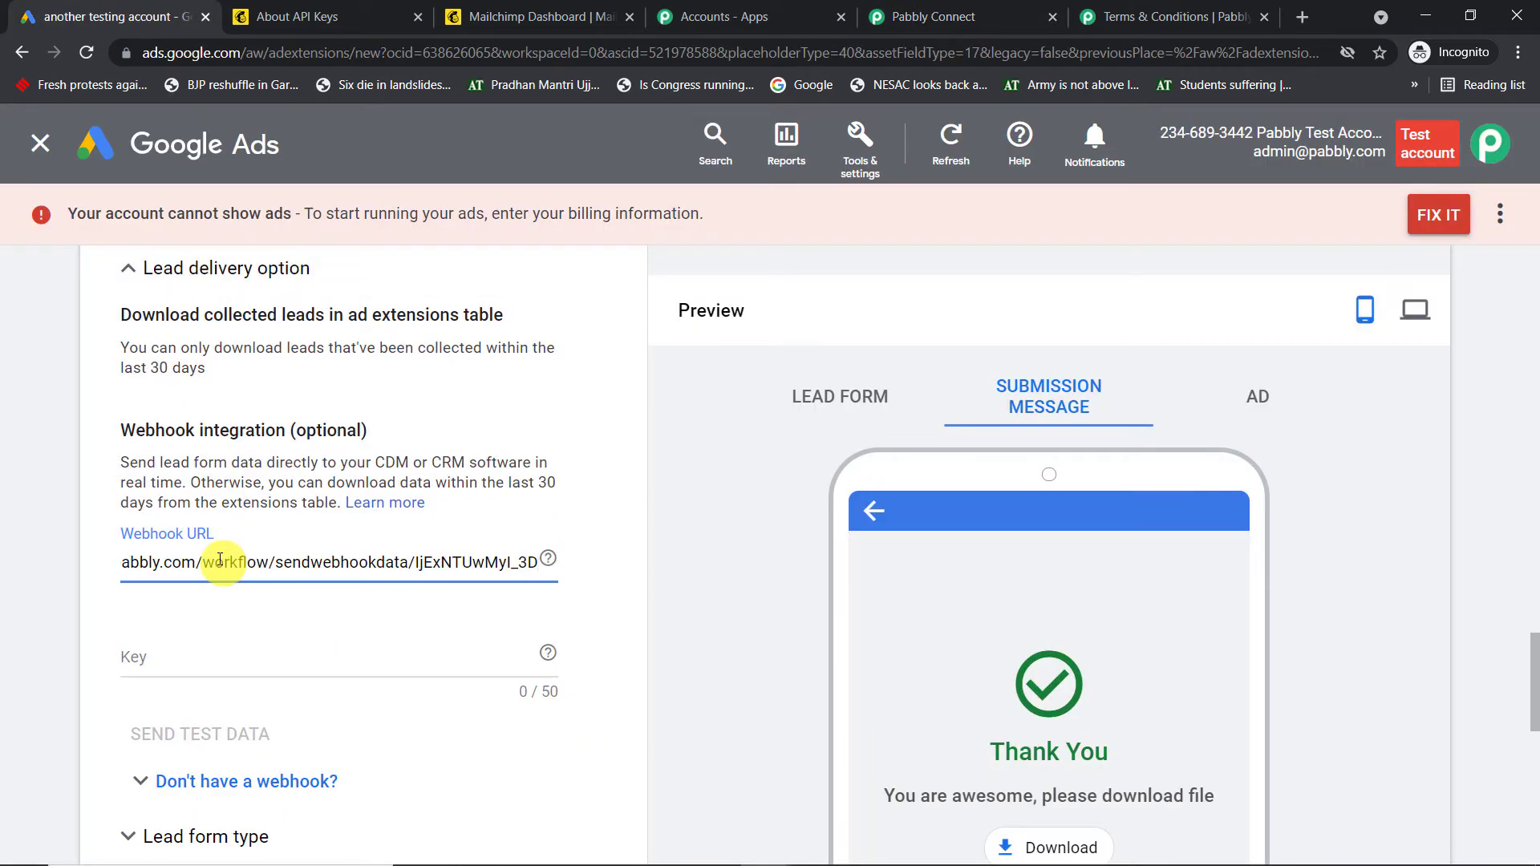
{"action": "scroll", "coordinate": [244, 634], "scroll_direction": "down", "scroll_amount": 2}
Set the webhook key to 'test'
{"action": "left_click", "coordinate": [216, 502]}
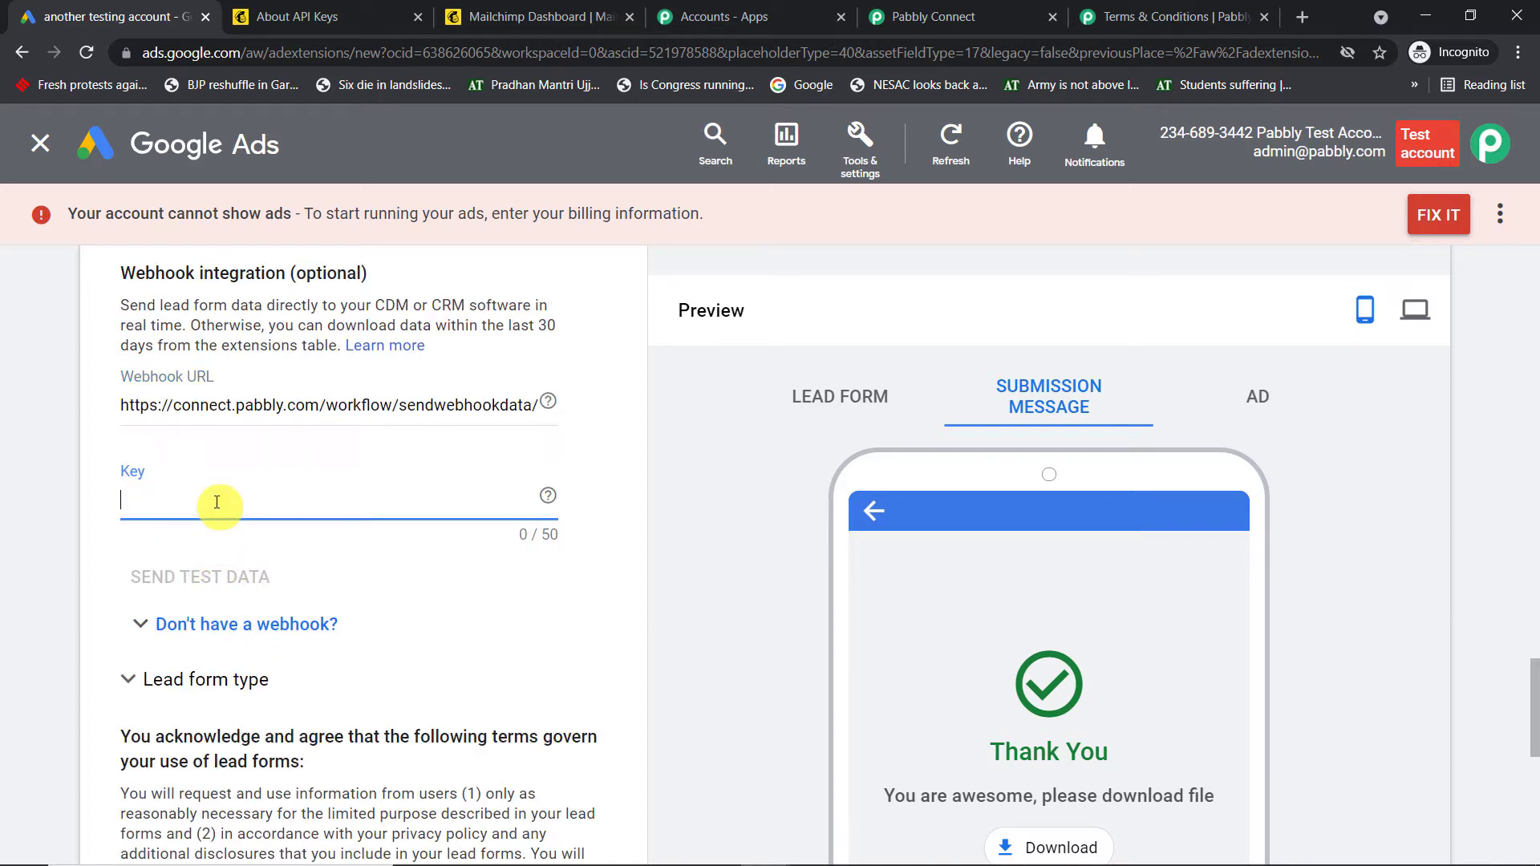
{"action": "type", "text": "test"}
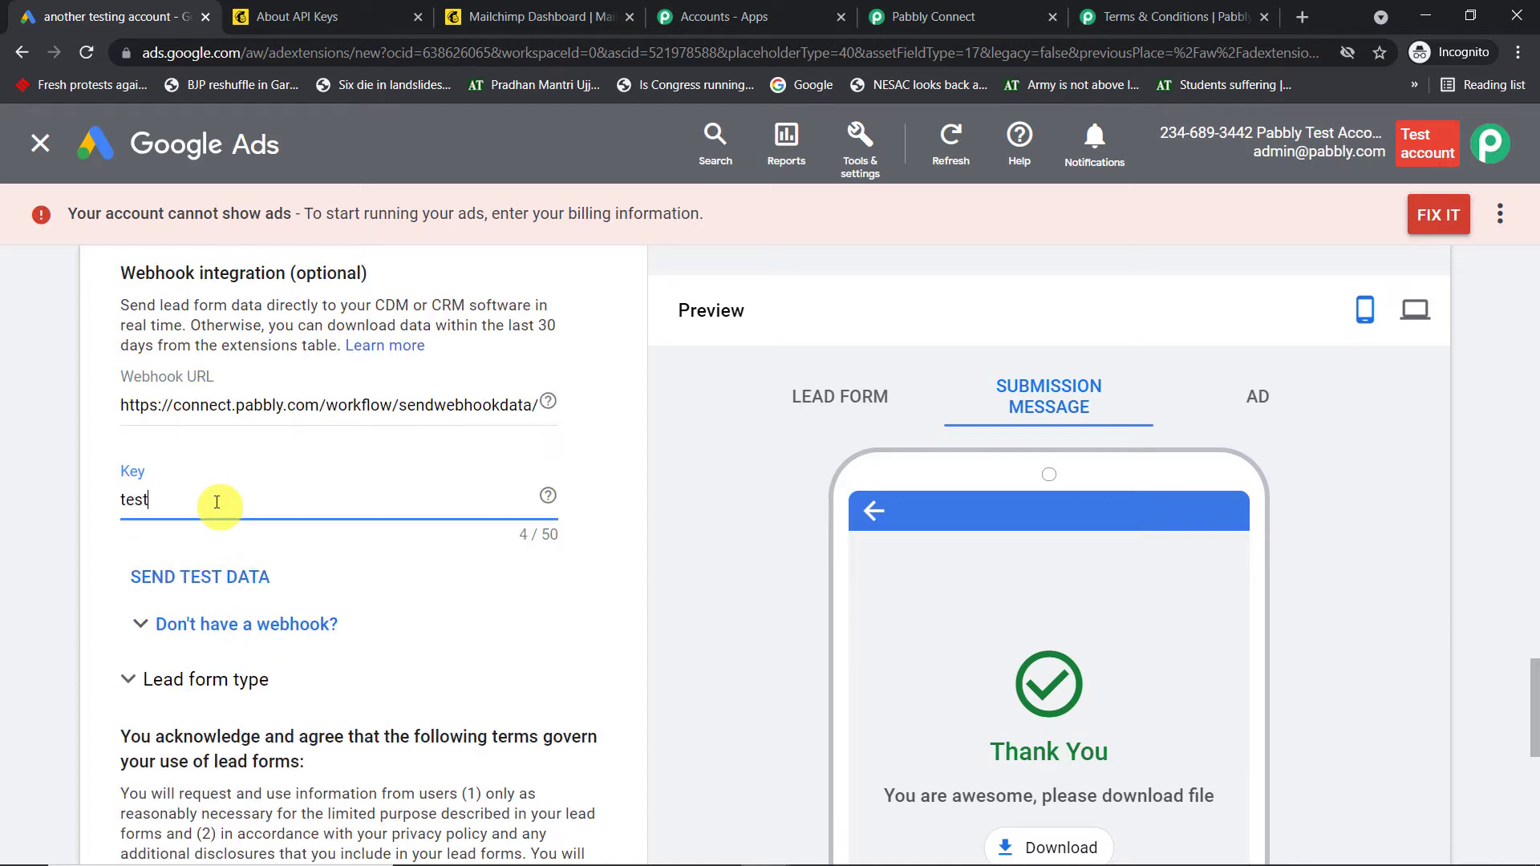
{"action": "left_click", "coordinate": [11, 387]}
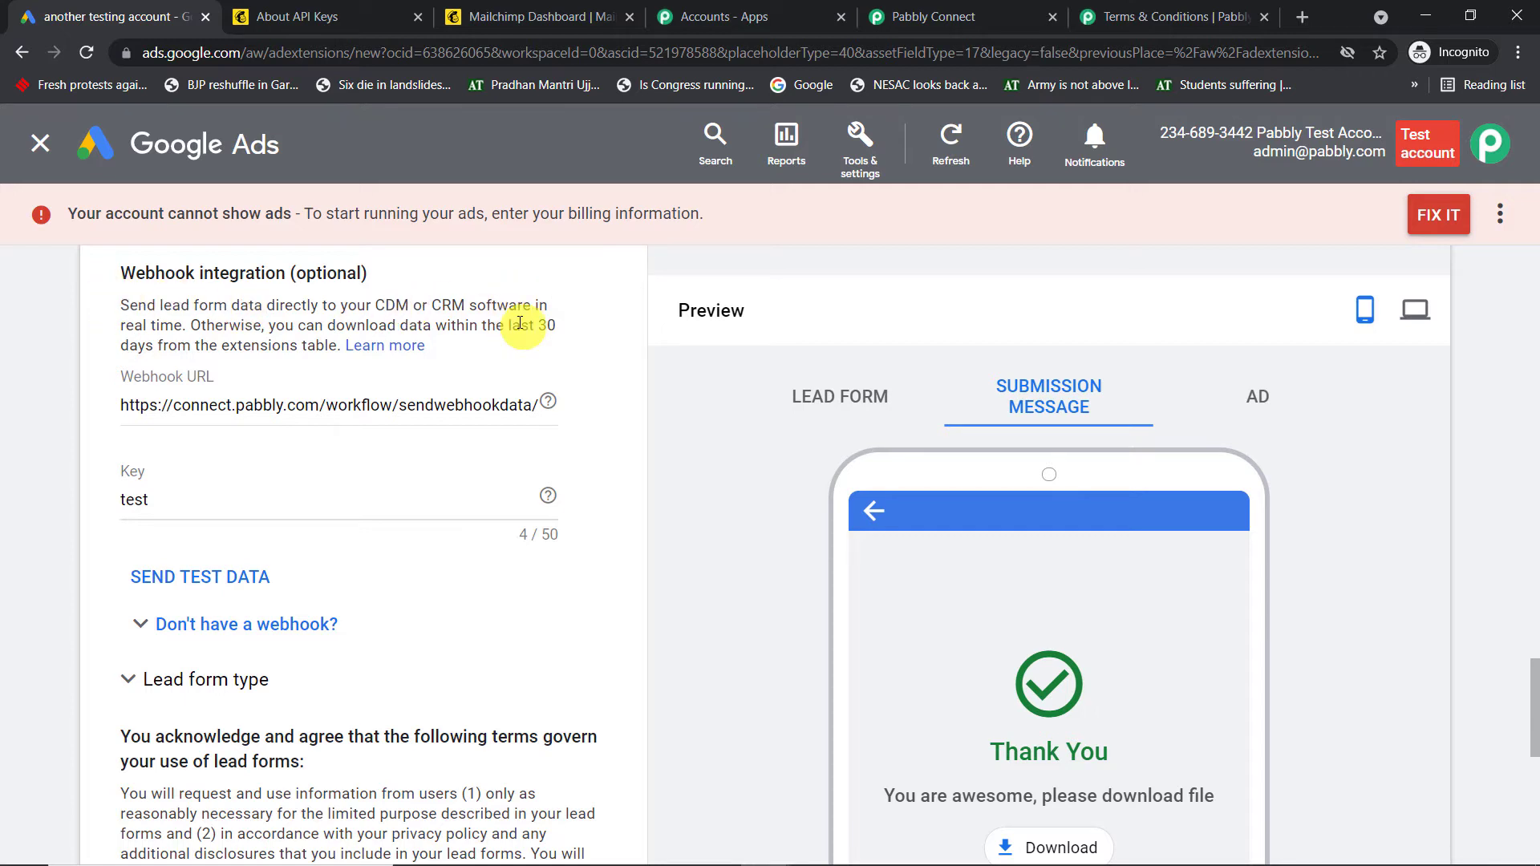
Send test lead data from Google Ads and check Pabbly Connect for the webhook response
{"action": "left_click", "coordinate": [229, 576]}
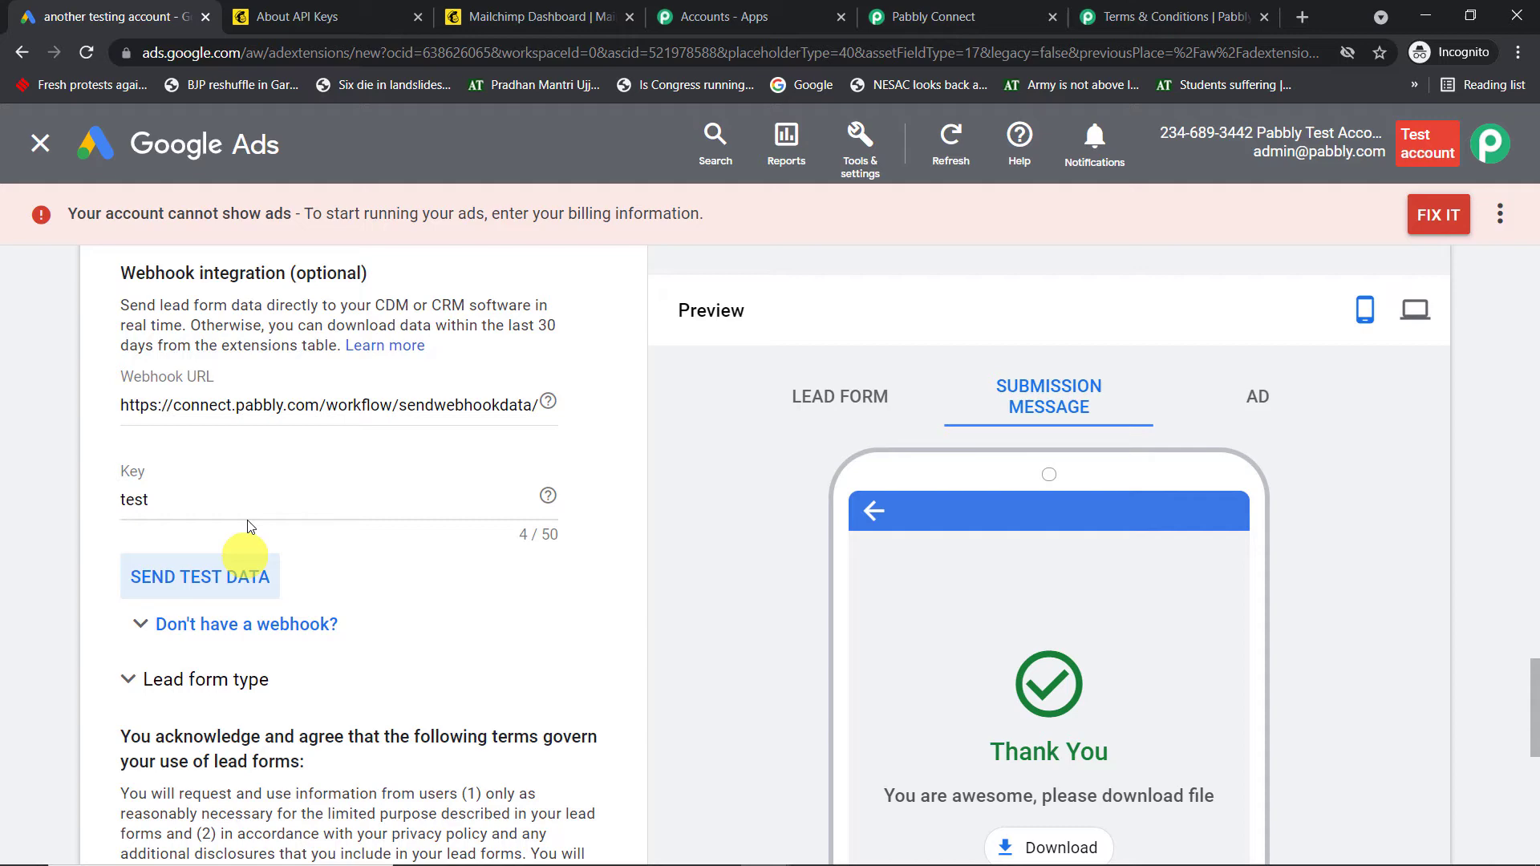
{"action": "left_click", "coordinate": [935, 16]}
{"action": "scroll", "coordinate": [995, 385], "scroll_direction": "down", "scroll_amount": 1}
{"action": "scroll", "coordinate": [1019, 434], "scroll_direction": "down", "scroll_amount": 2}
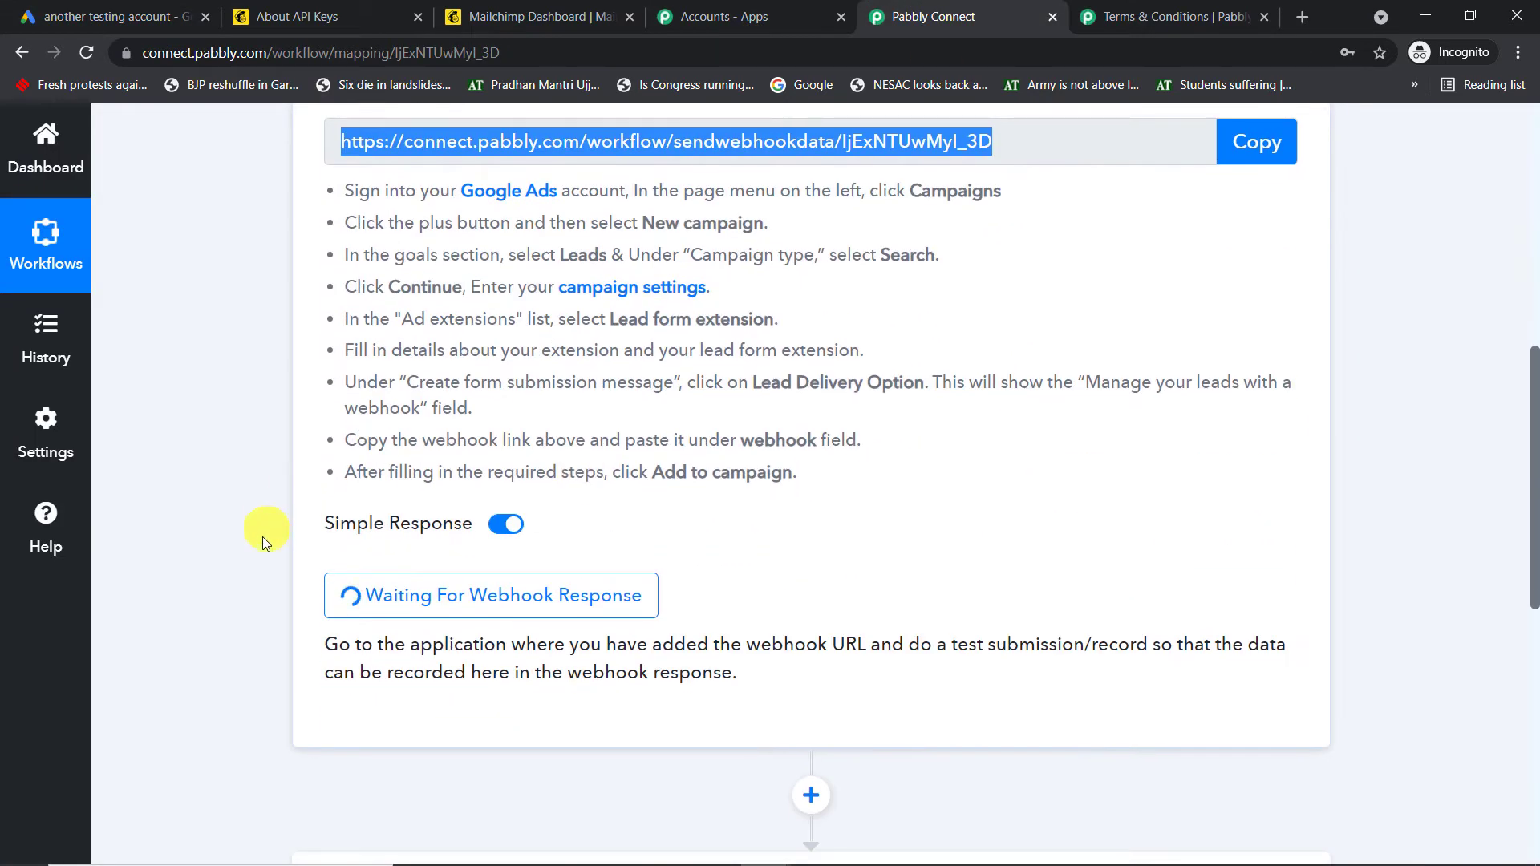
{"action": "left_click", "coordinate": [88, 16]}
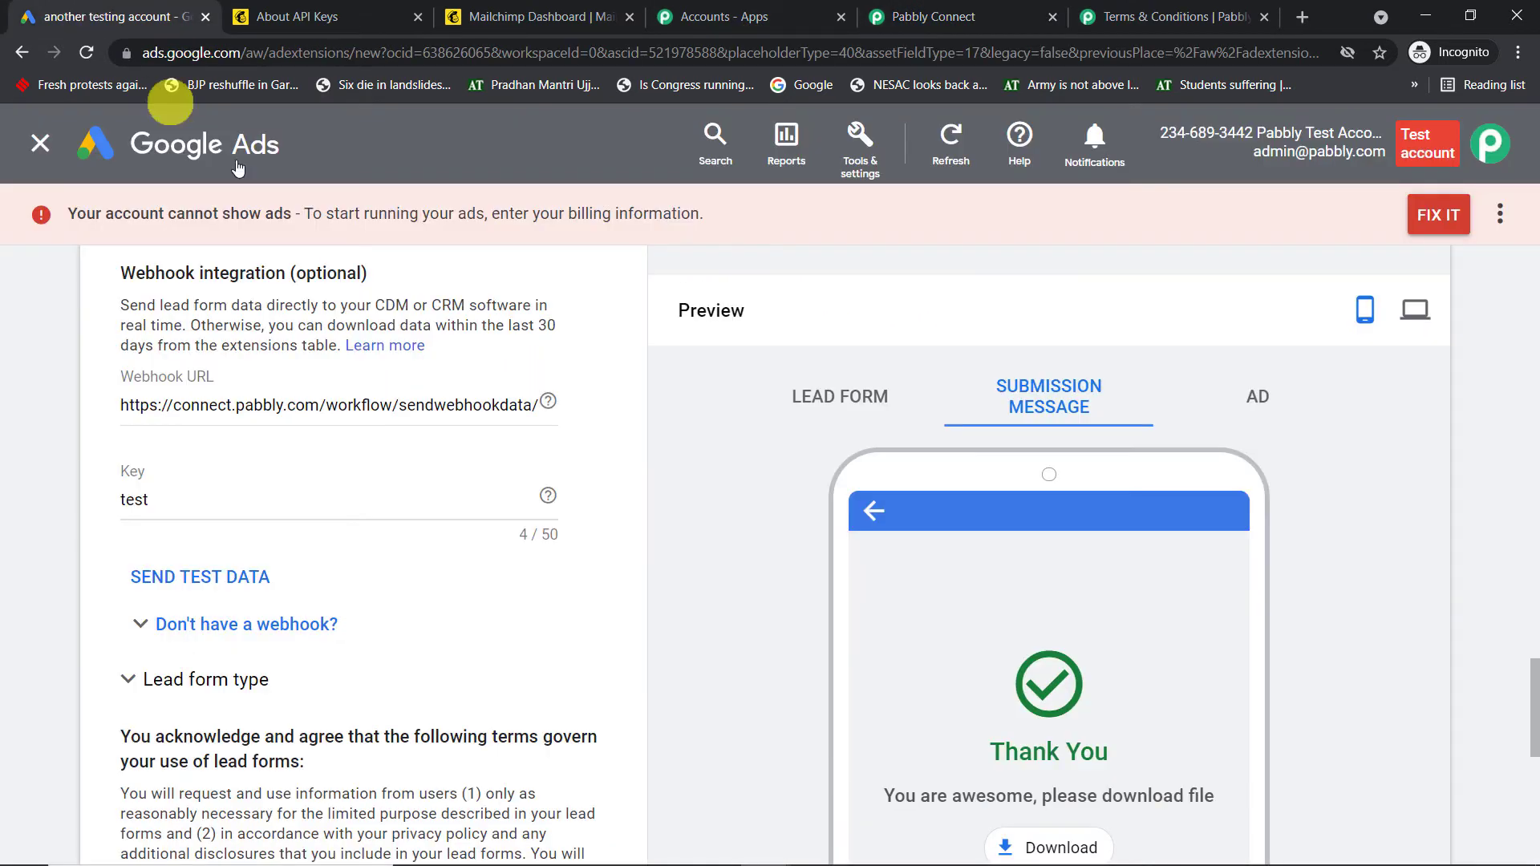
{"action": "left_click", "coordinate": [233, 582]}
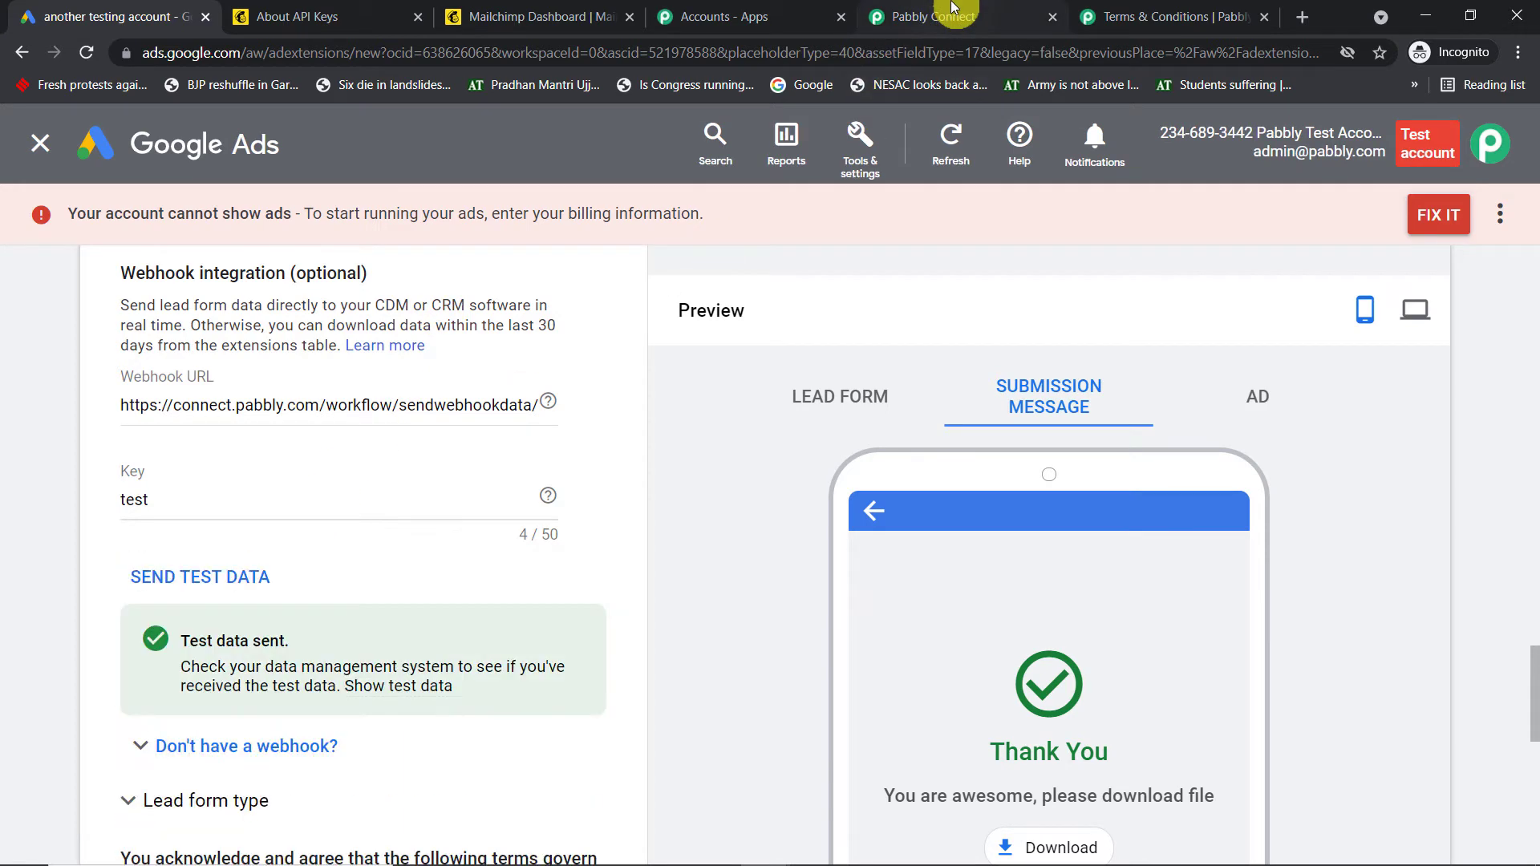
{"action": "left_click", "coordinate": [953, 9]}
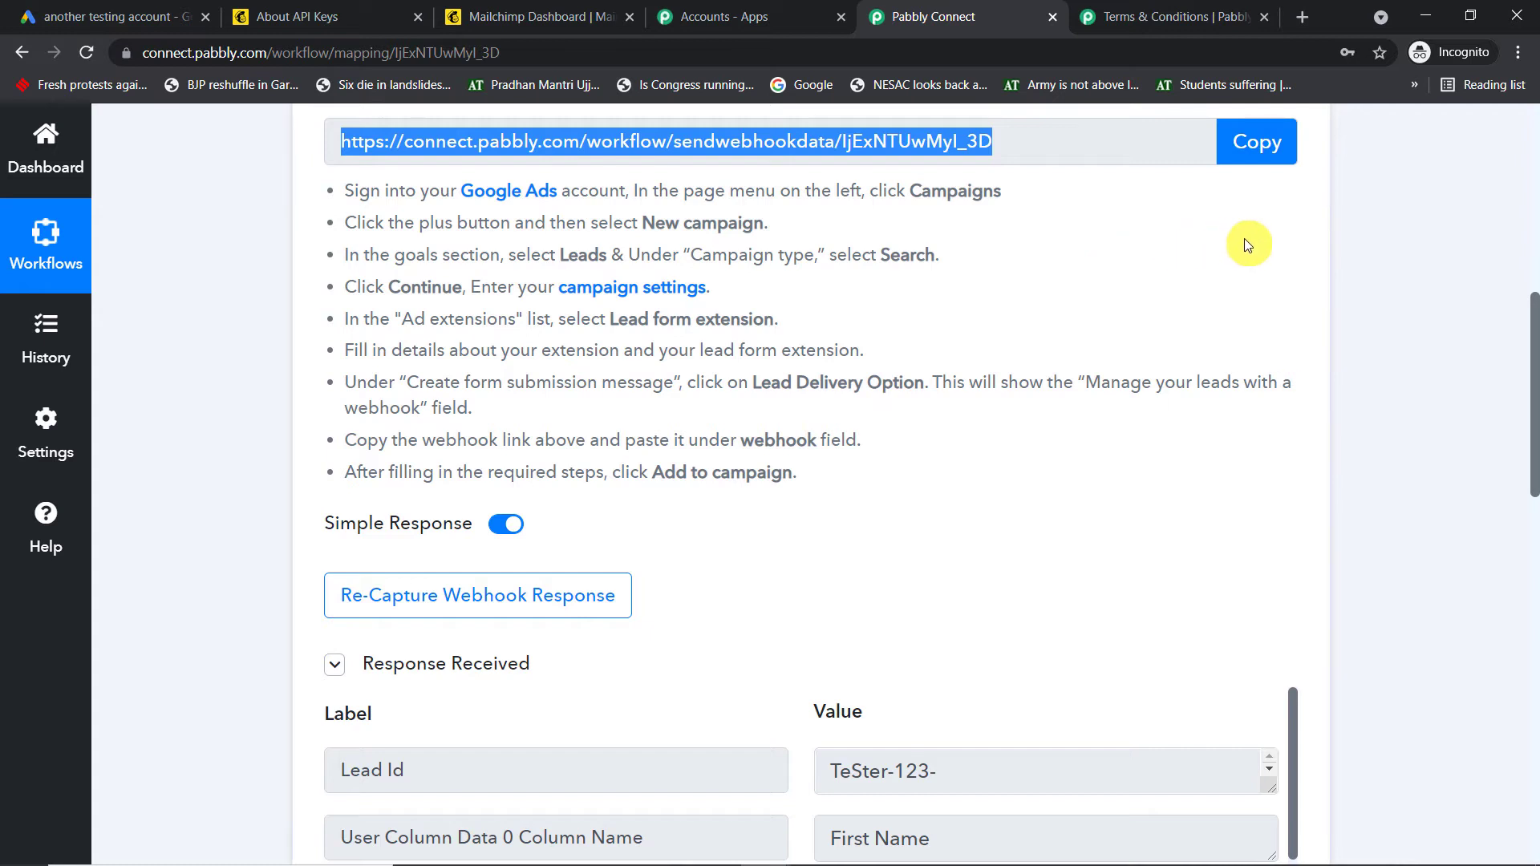
{"action": "scroll", "coordinate": [1258, 250], "scroll_direction": "down", "scroll_amount": 5}
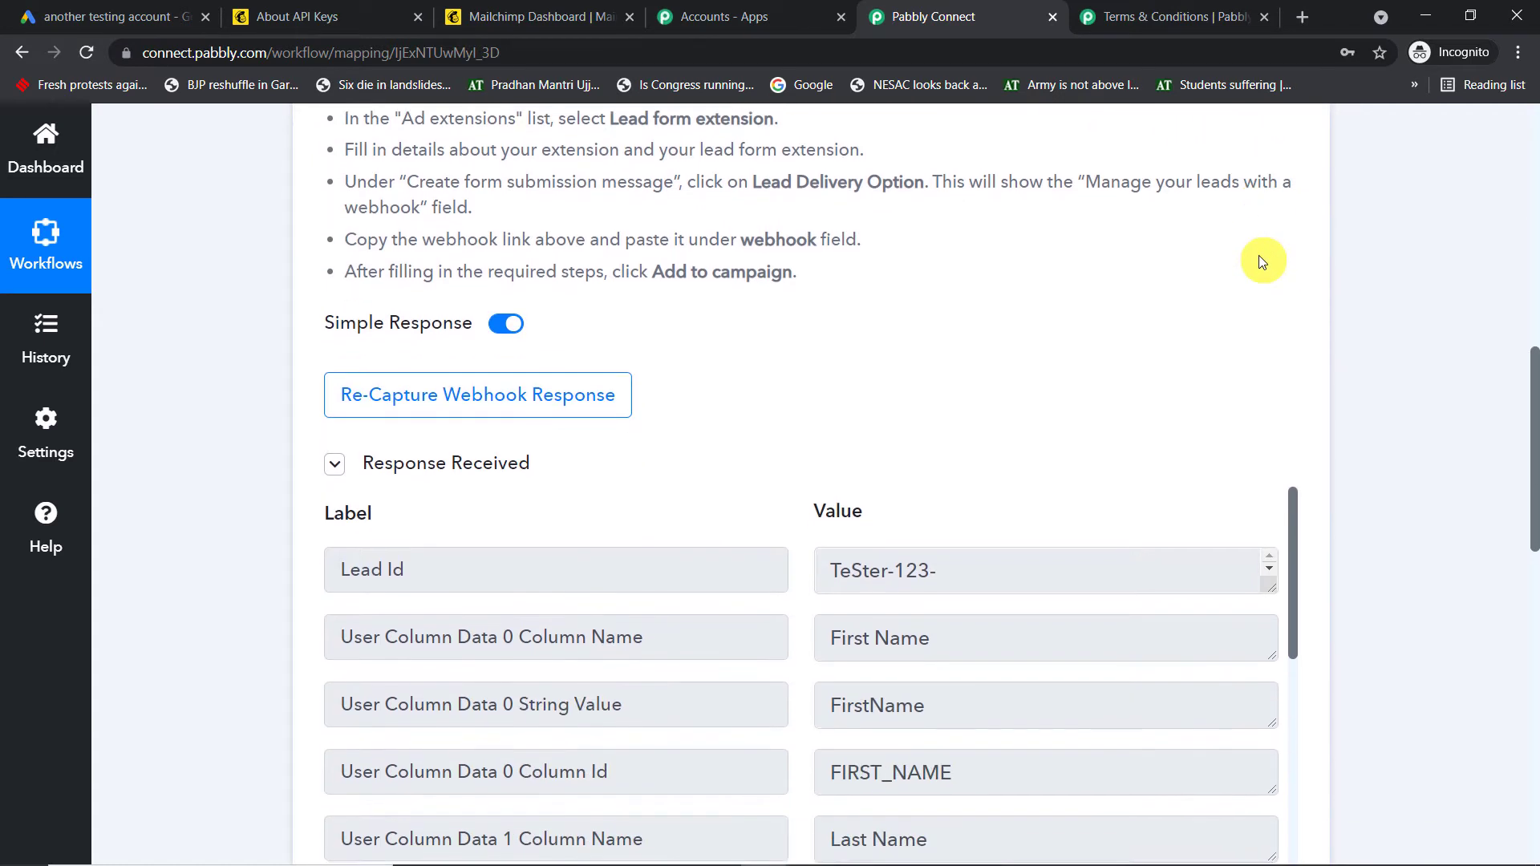
{"action": "scroll", "coordinate": [951, 409], "scroll_direction": "down", "scroll_amount": 1}
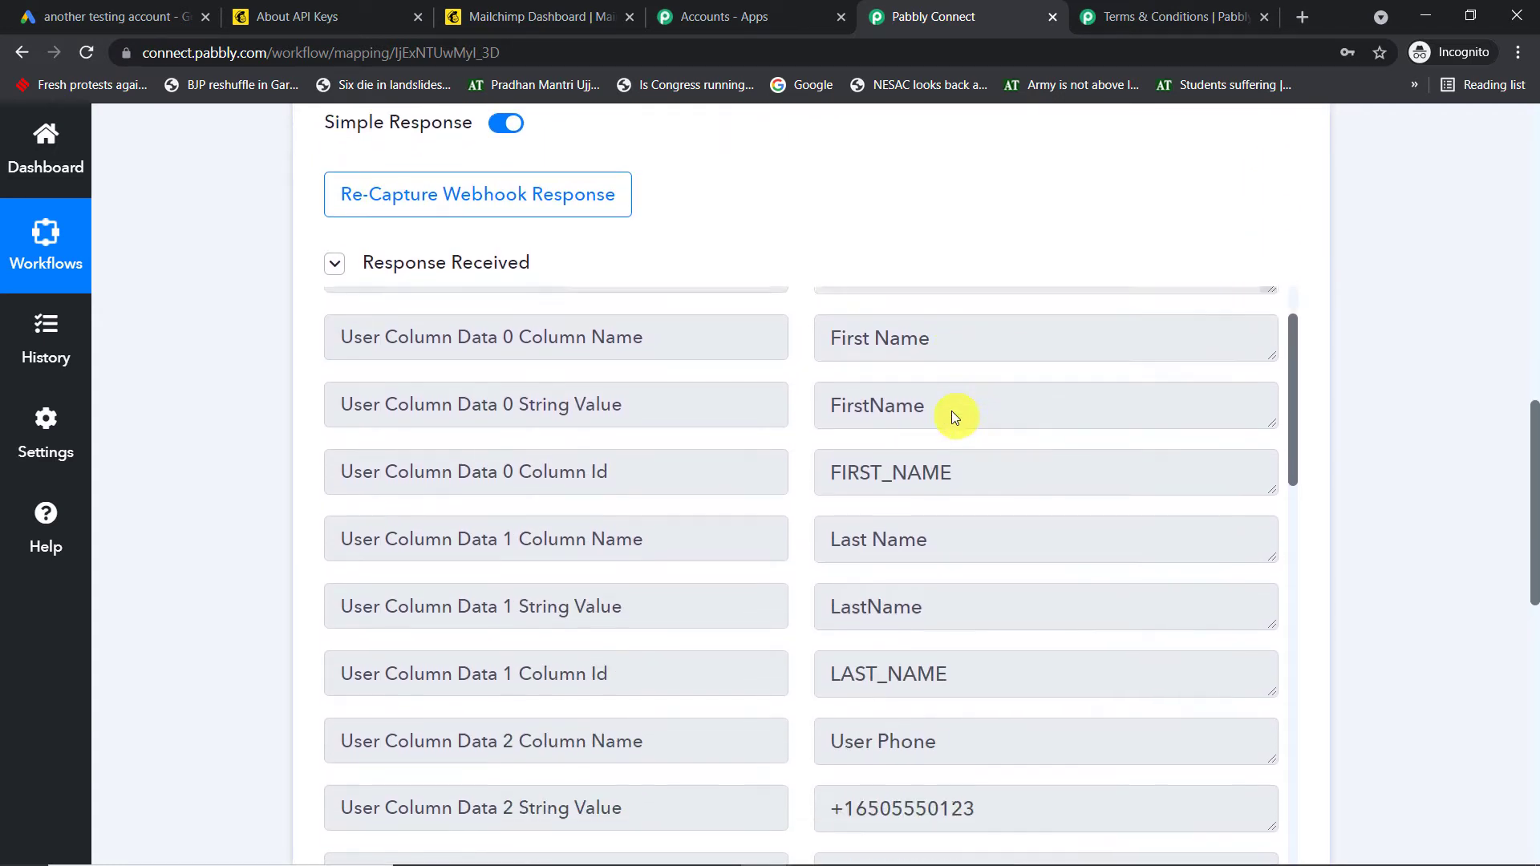
{"action": "left_click", "coordinate": [991, 404]}
{"action": "key", "text": "shift+Left"}
{"action": "key", "text": "shift+Left"}
{"action": "key", "text": "shift+Left"}
{"action": "key", "text": "shift+Left"}
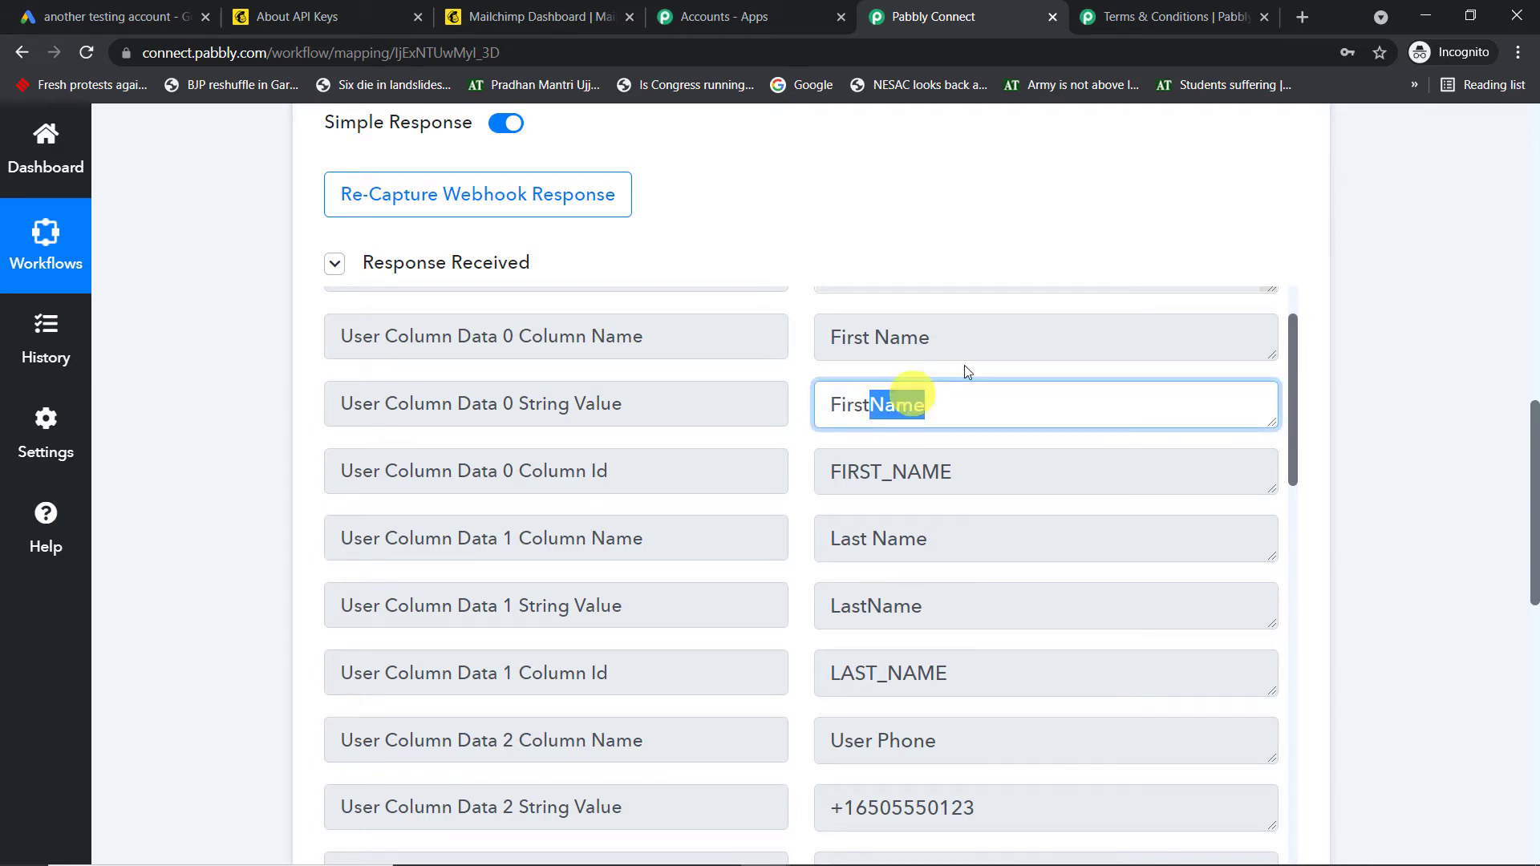
{"action": "scroll", "coordinate": [967, 453], "scroll_direction": "down", "scroll_amount": 1}
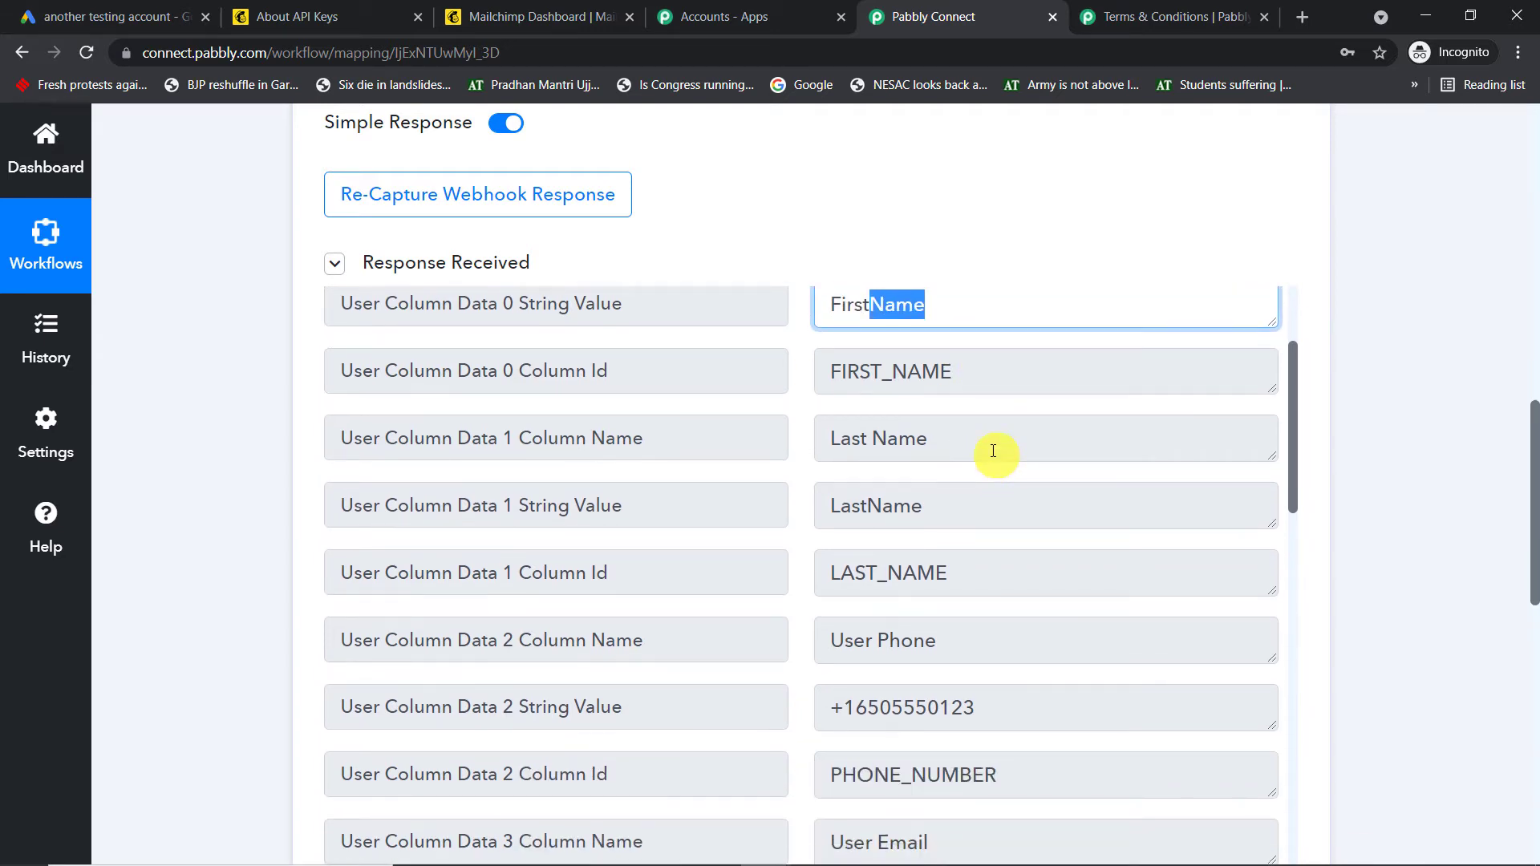
{"action": "scroll", "coordinate": [993, 451], "scroll_direction": "down", "scroll_amount": 1}
{"action": "scroll", "coordinate": [995, 457], "scroll_direction": "down", "scroll_amount": 1}
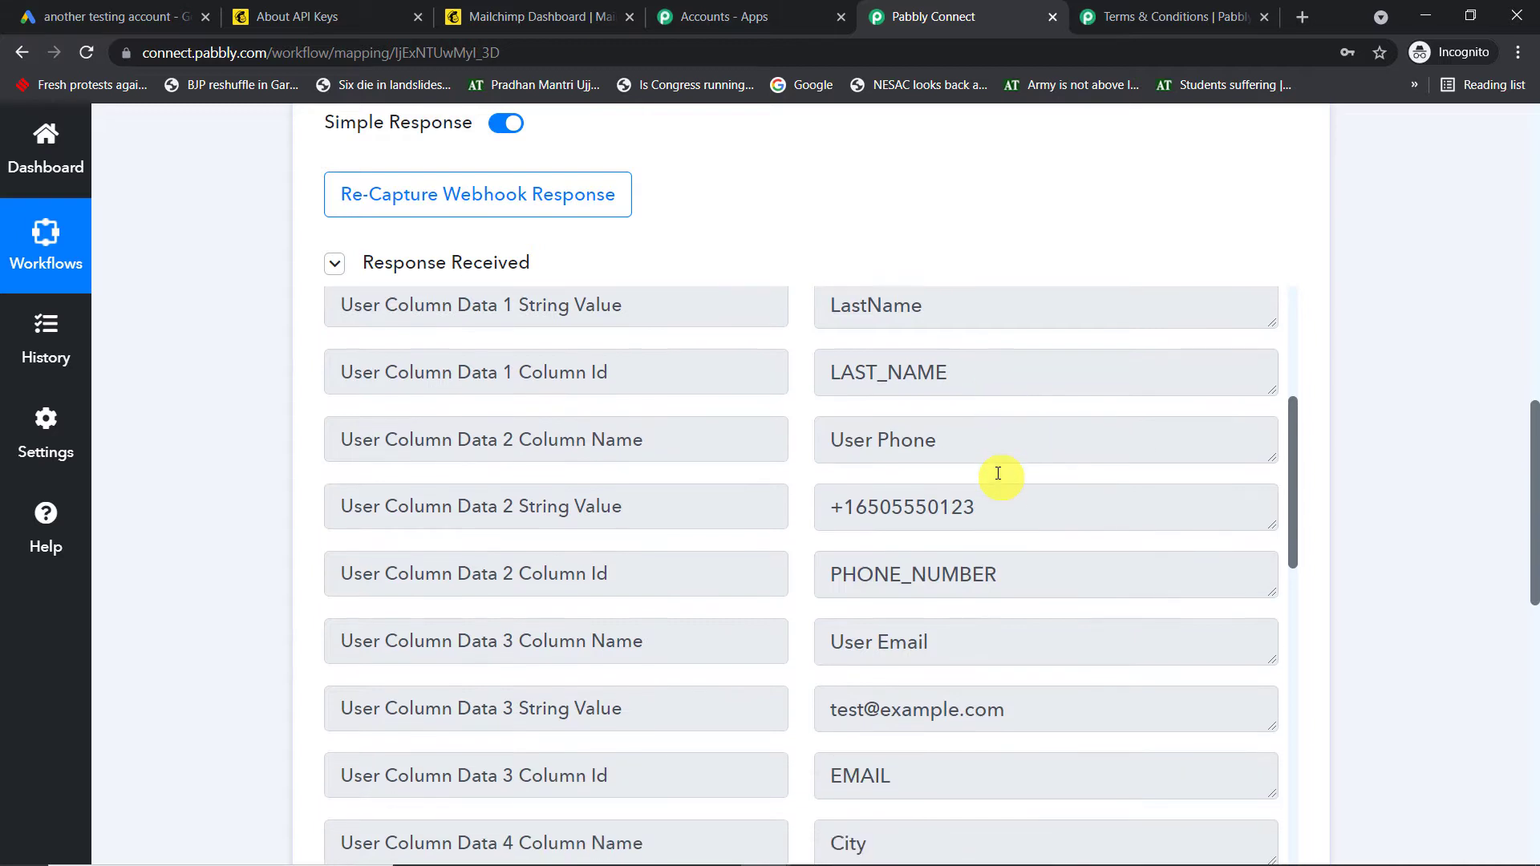
{"action": "triple_click", "coordinate": [1025, 510]}
{"action": "scroll", "coordinate": [1042, 473], "scroll_direction": "down", "scroll_amount": 2}
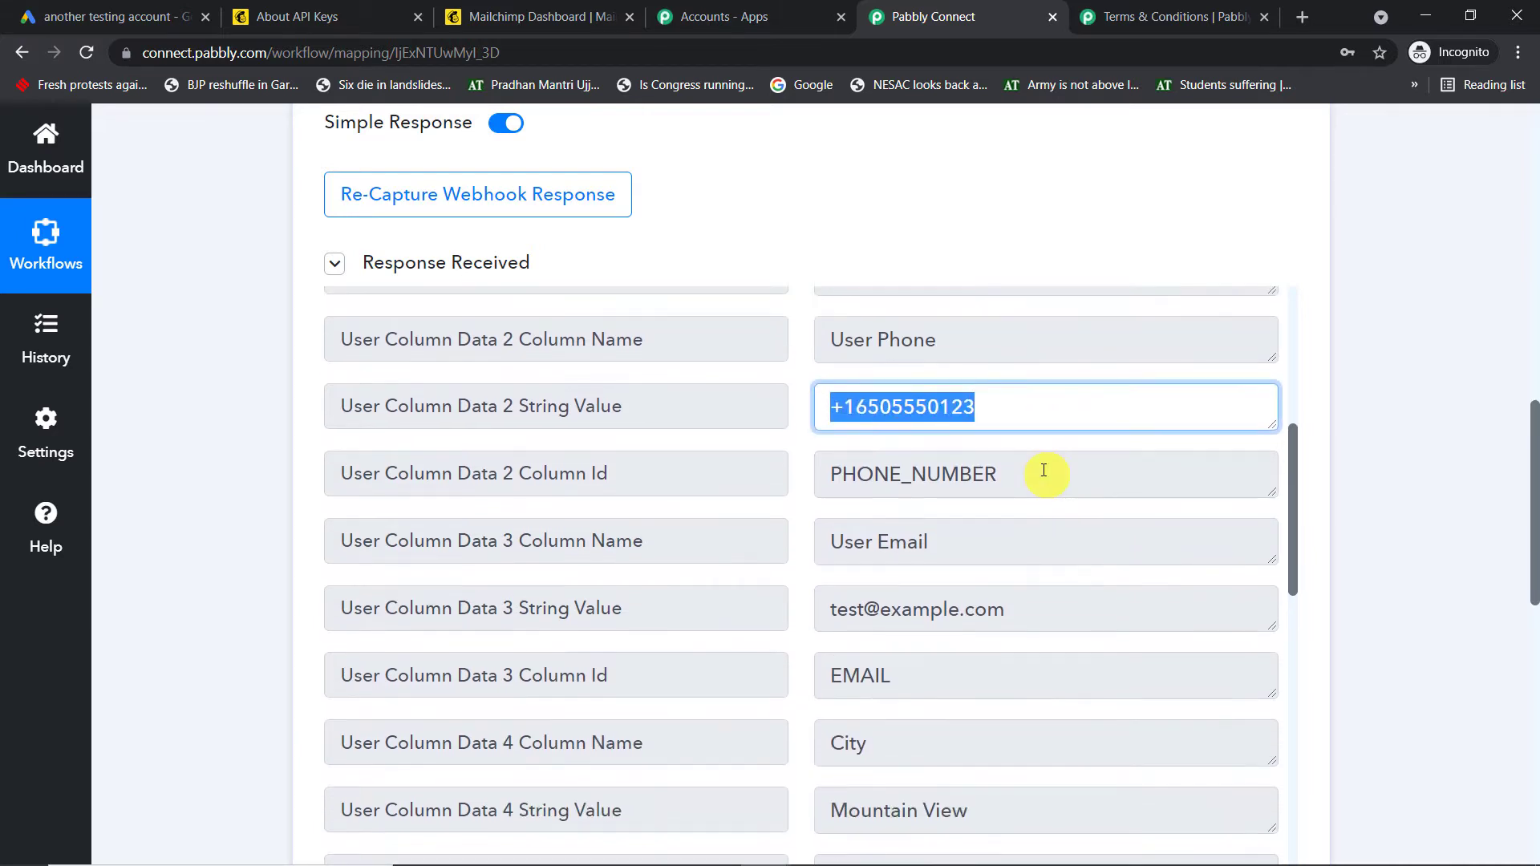
{"action": "left_click_drag", "start_coordinate": [1075, 510], "coordinate": [797, 526]}
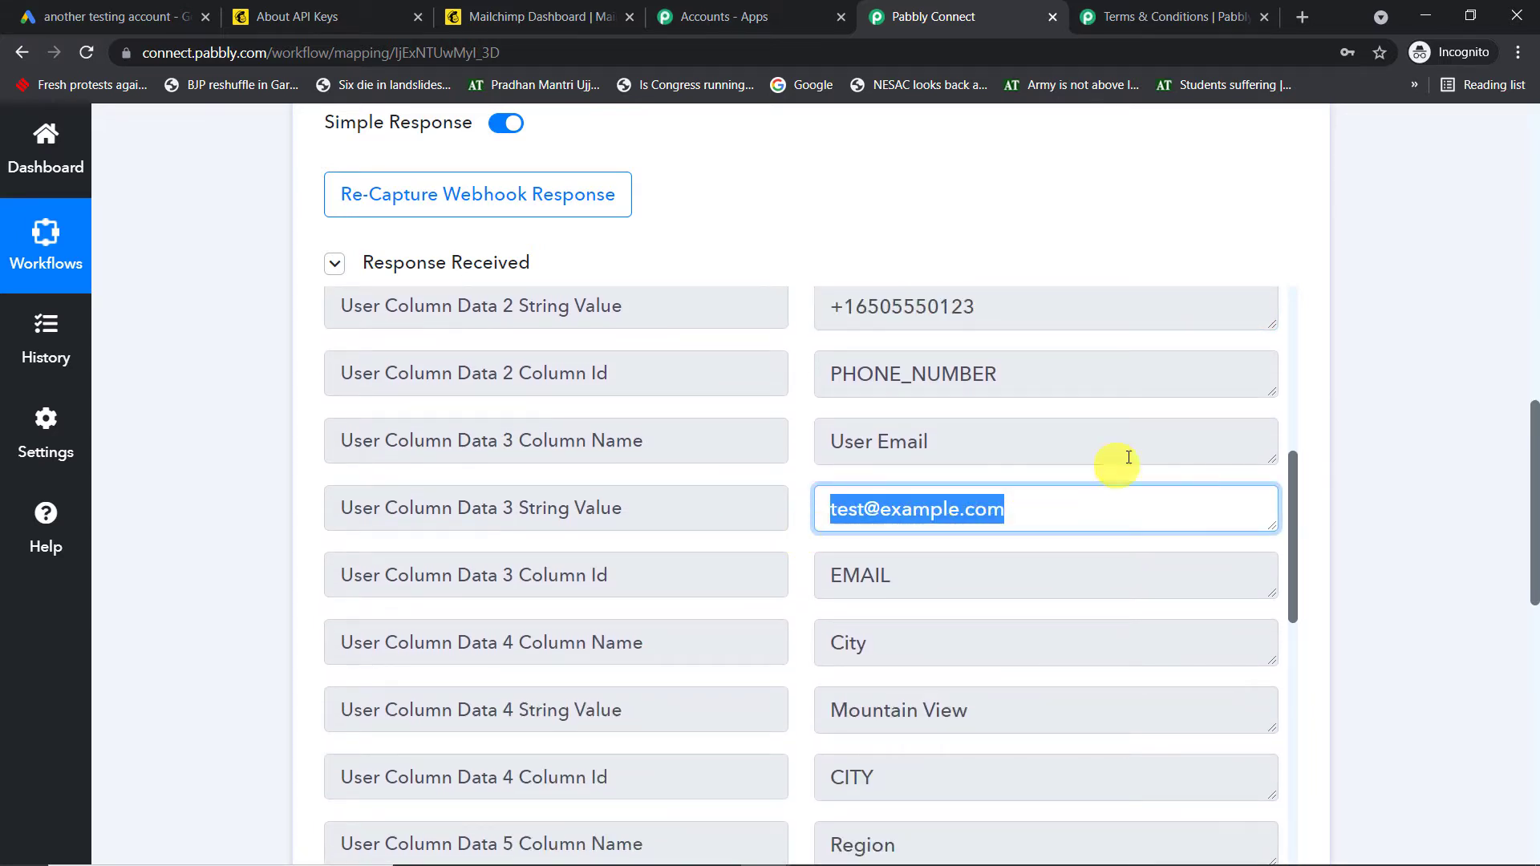
{"action": "scroll", "coordinate": [1155, 459], "scroll_direction": "down", "scroll_amount": 2}
{"action": "left_click_drag", "start_coordinate": [1021, 510], "coordinate": [732, 522]}
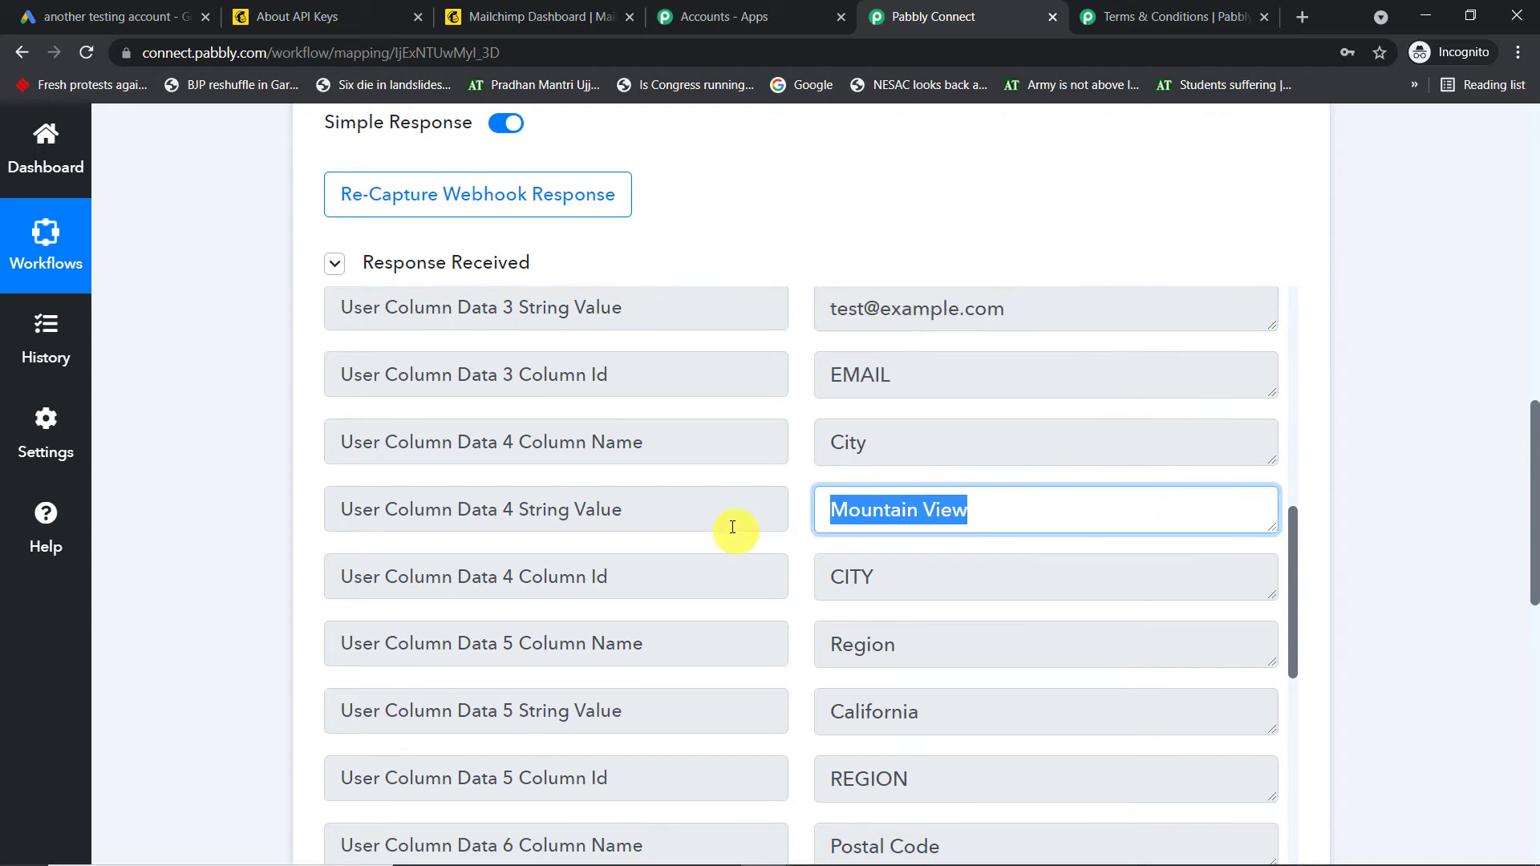
{"action": "scroll", "coordinate": [962, 522], "scroll_direction": "down", "scroll_amount": 1}
{"action": "scroll", "coordinate": [1002, 530], "scroll_direction": "down", "scroll_amount": 8}
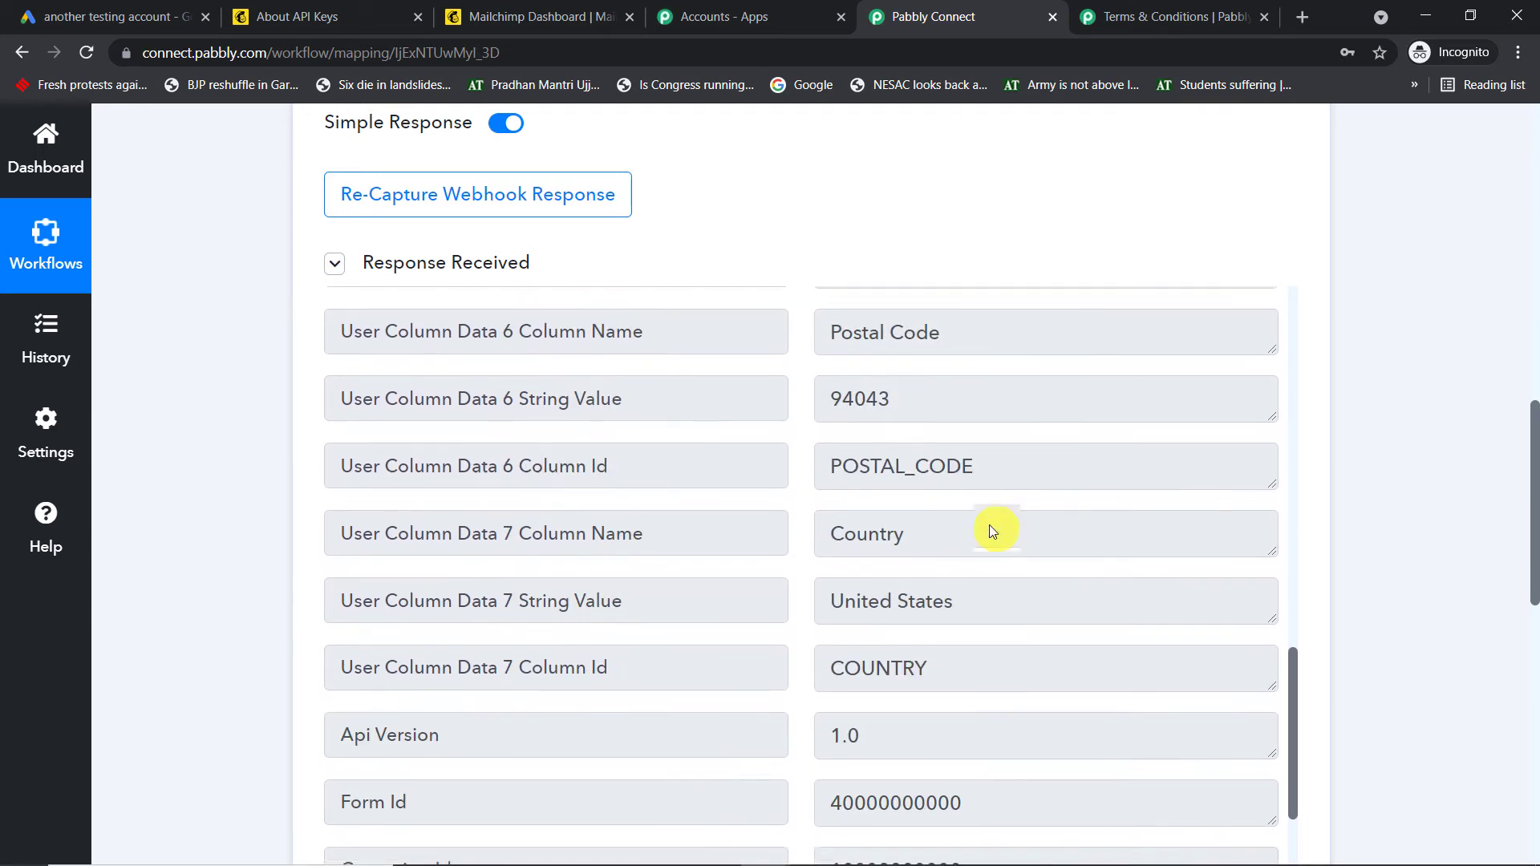
{"action": "scroll", "coordinate": [1035, 474], "scroll_direction": "down", "scroll_amount": 2}
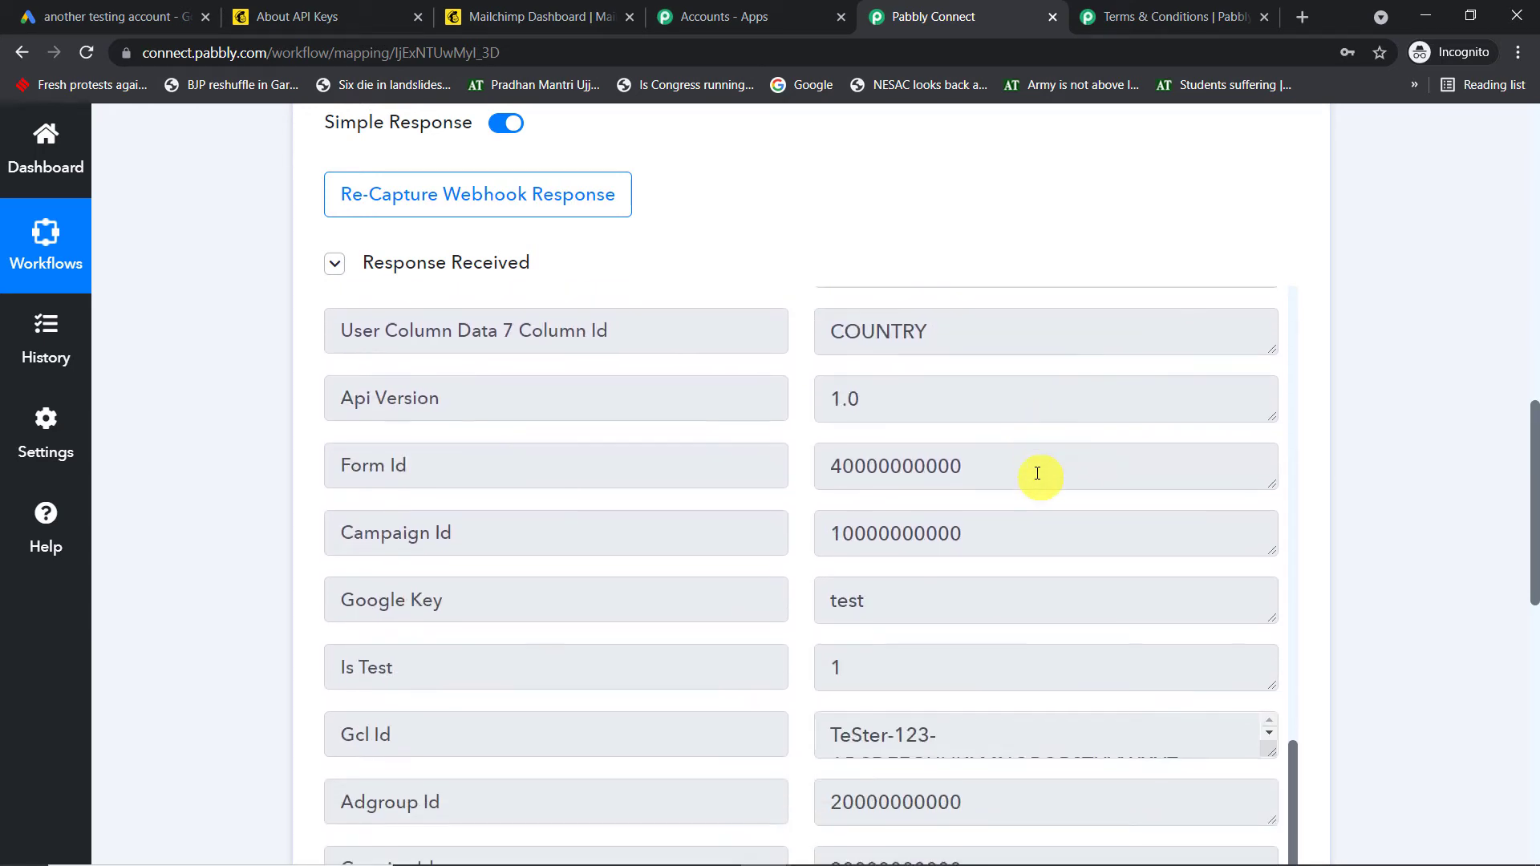
{"action": "left_click", "coordinate": [105, 14]}
{"action": "scroll", "coordinate": [580, 369], "scroll_direction": "down", "scroll_amount": 5}
{"action": "scroll", "coordinate": [581, 370], "scroll_direction": "down", "scroll_amount": 5}
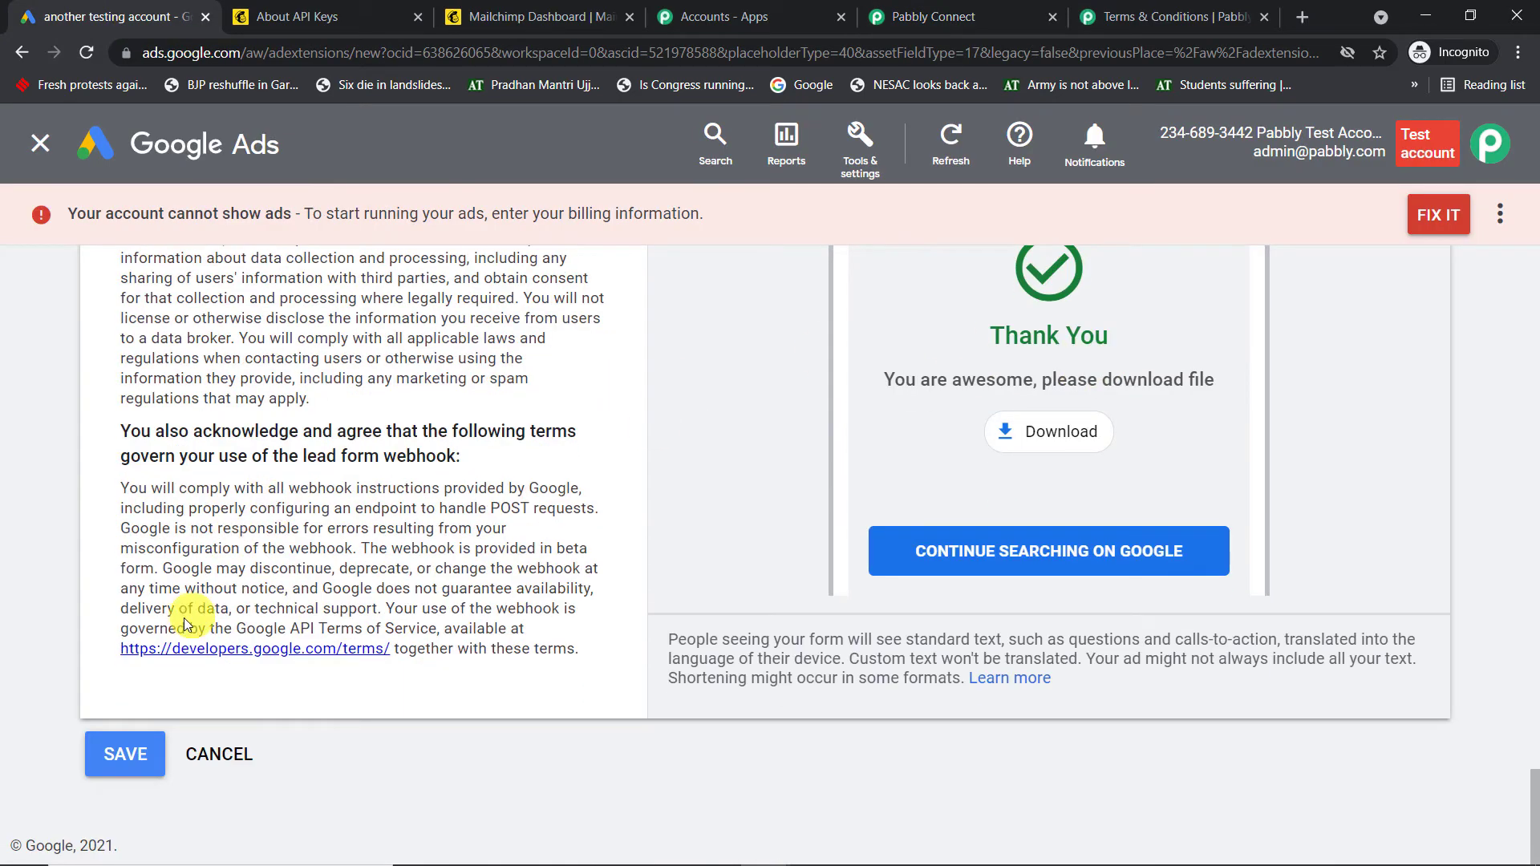
{"action": "scroll", "coordinate": [582, 545], "scroll_direction": "up", "scroll_amount": 3}
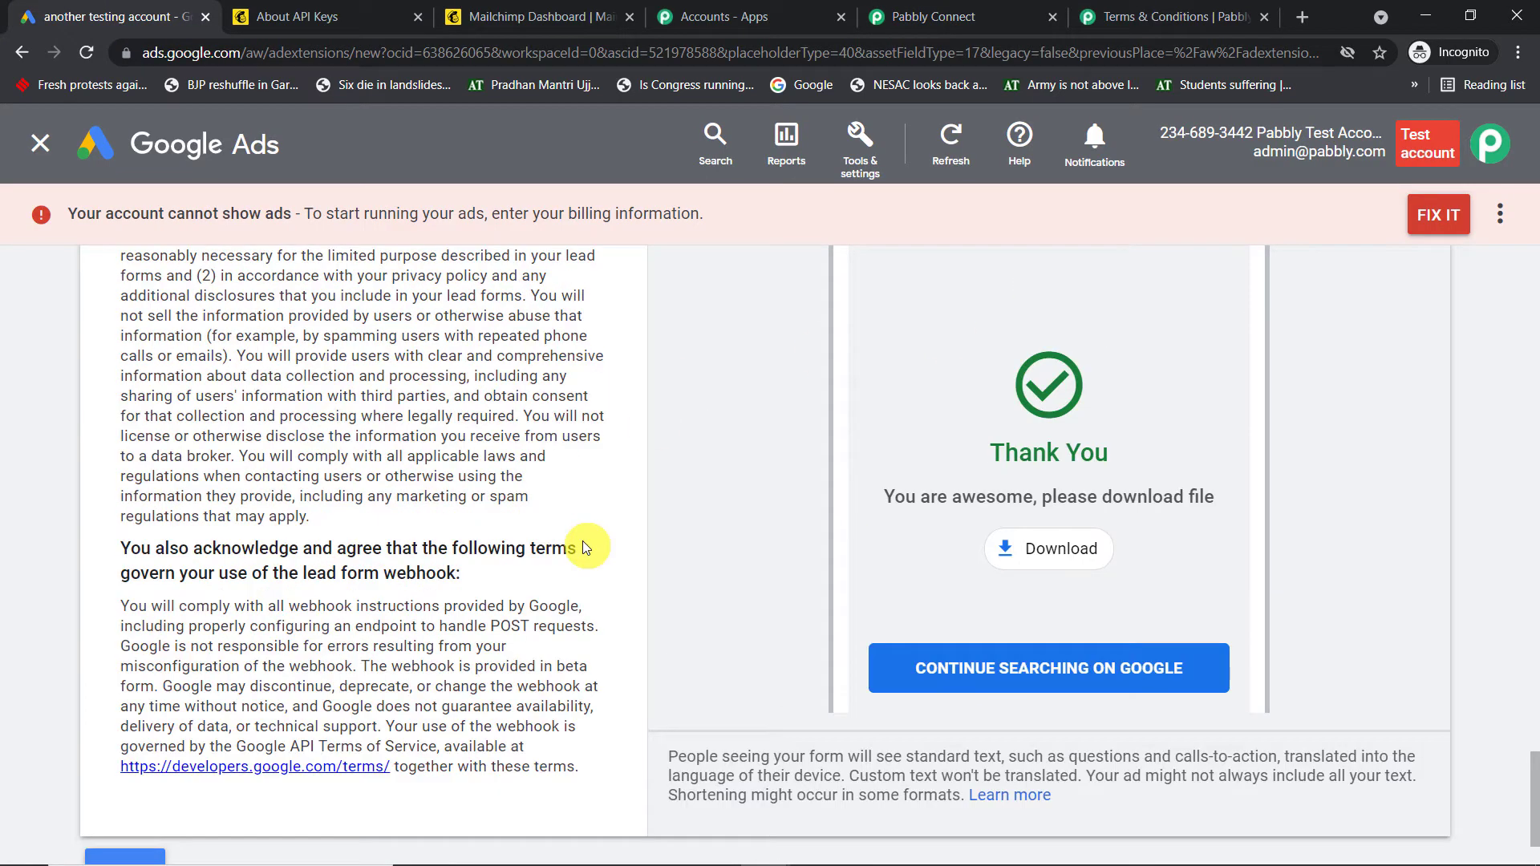
{"action": "left_click", "coordinate": [951, 17]}
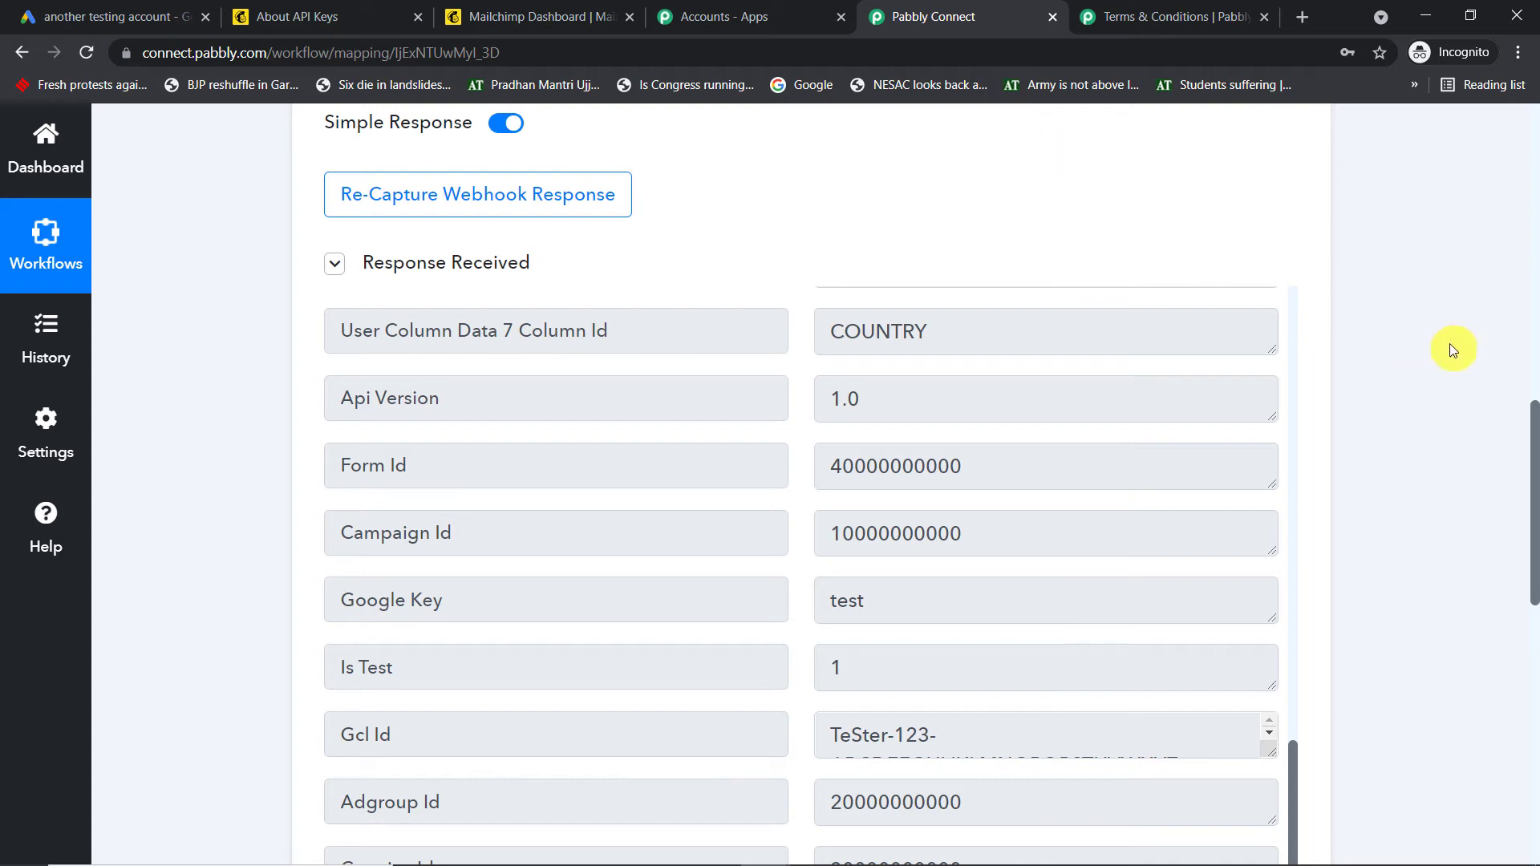
Review the captured lead response, highlighting the received email address
{"action": "scroll", "coordinate": [1532, 453], "scroll_direction": "down", "scroll_amount": 8}
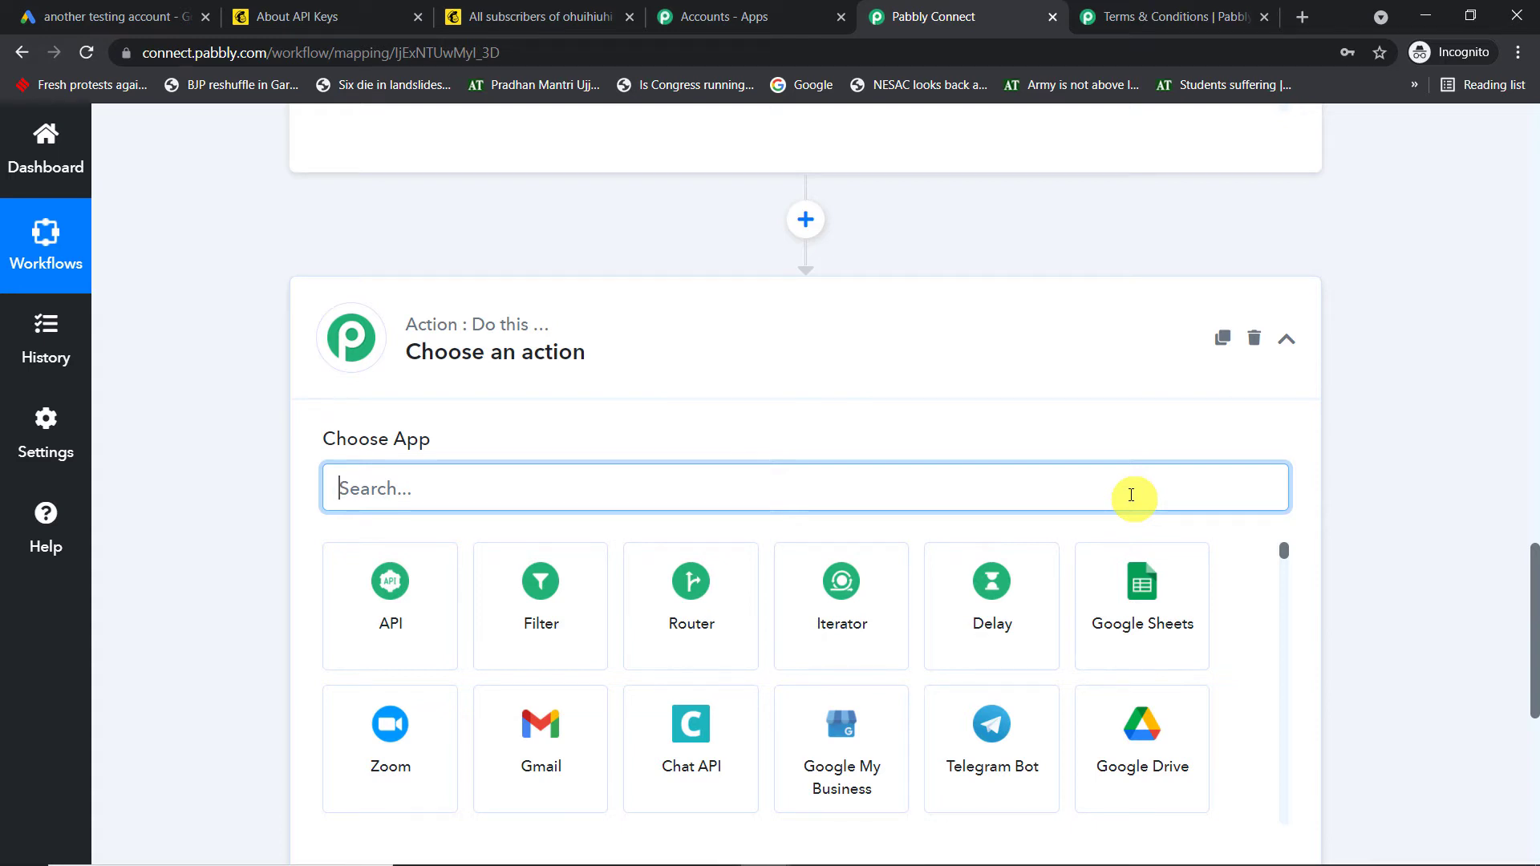
{"action": "scroll", "coordinate": [1205, 418], "scroll_direction": "up", "scroll_amount": 10}
{"action": "scroll", "coordinate": [1190, 441], "scroll_direction": "down", "scroll_amount": 3}
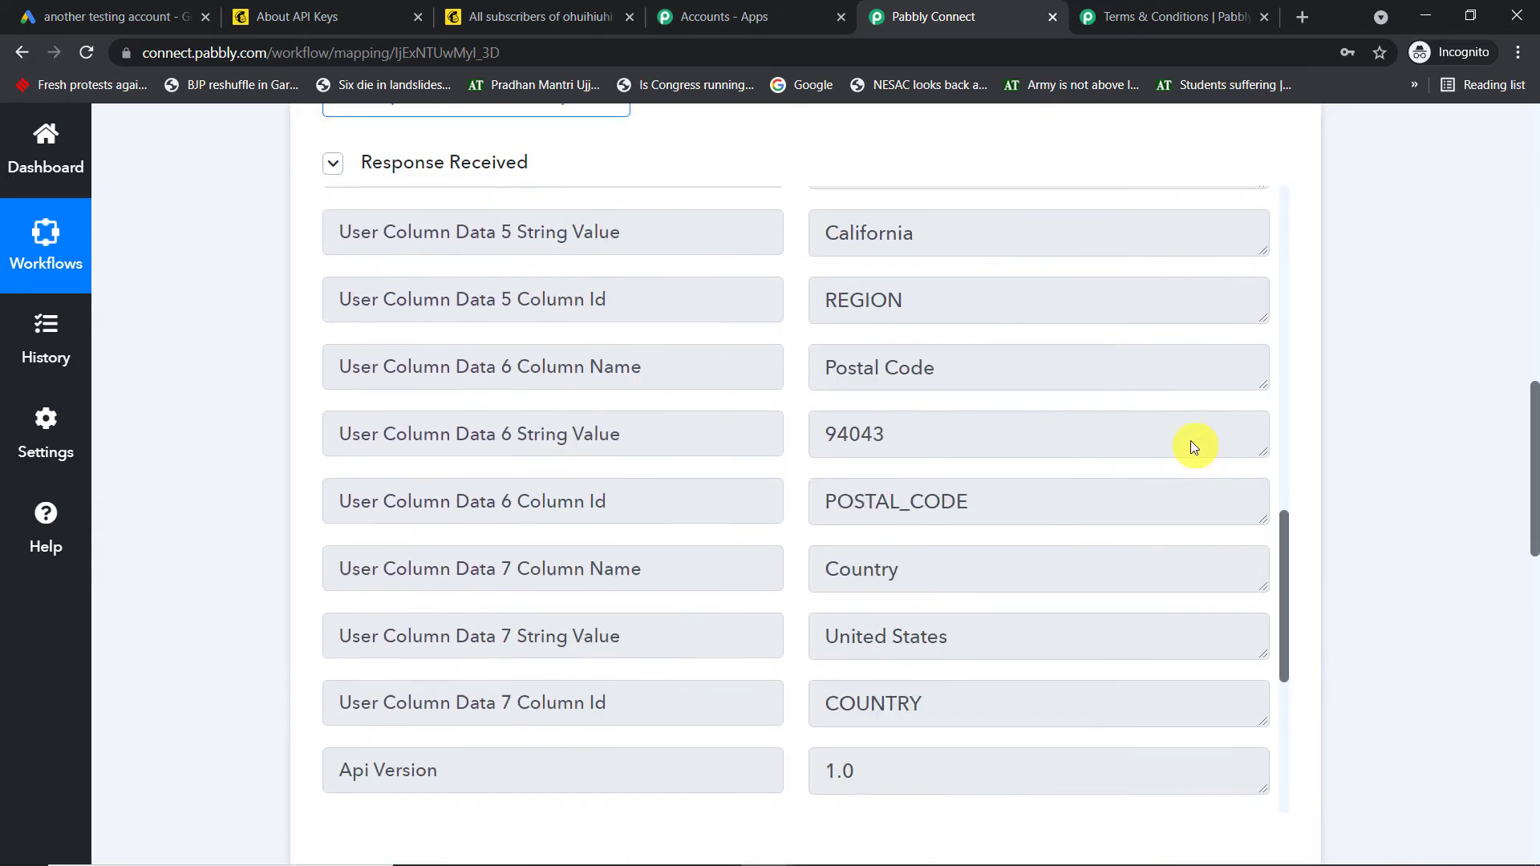
{"action": "scroll", "coordinate": [1190, 440], "scroll_direction": "down", "scroll_amount": 5}
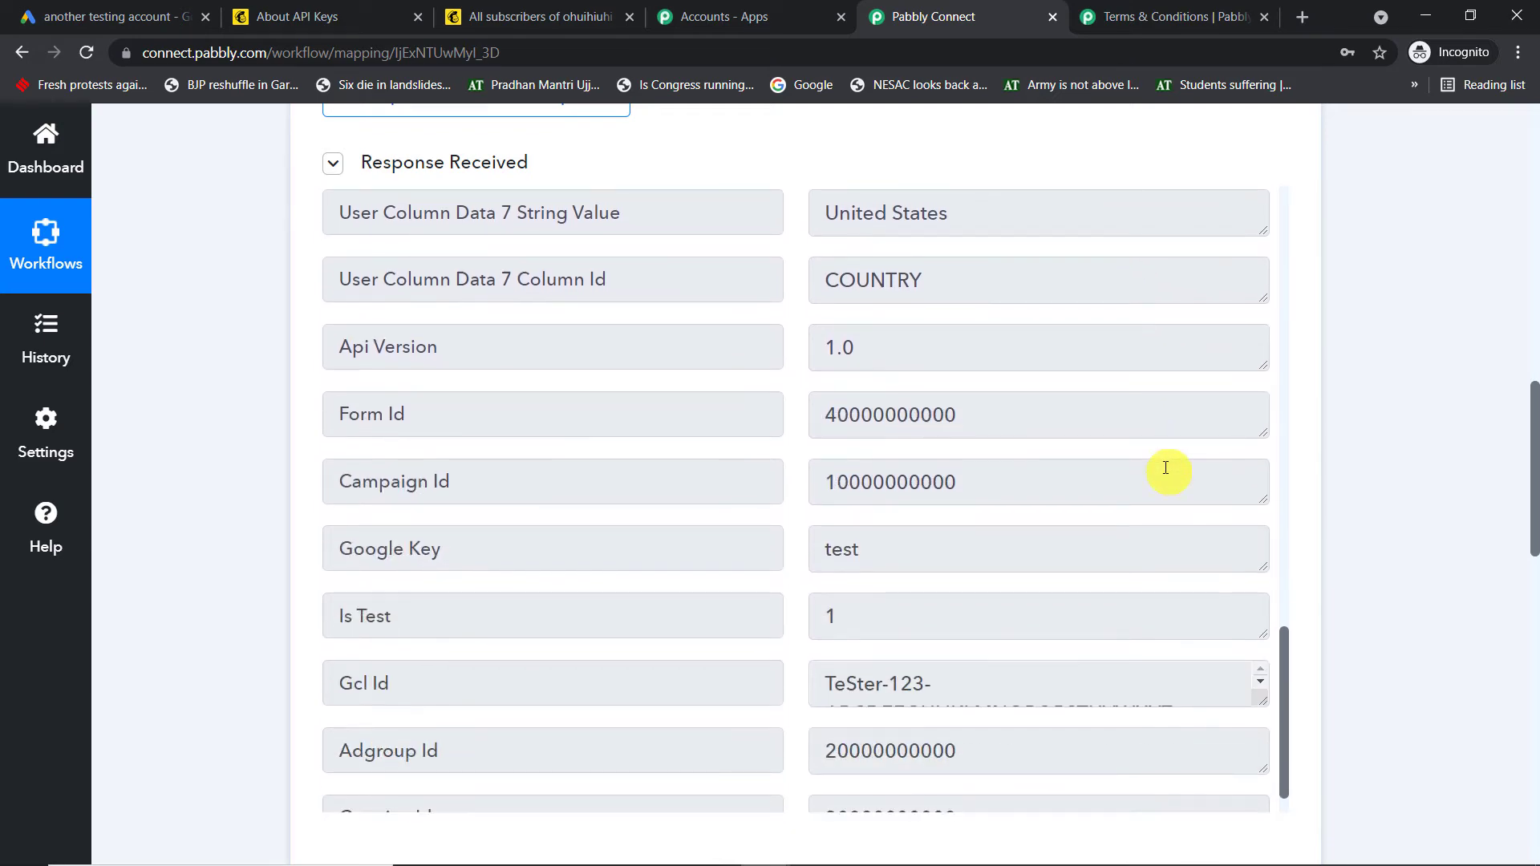
{"action": "scroll", "coordinate": [1165, 469], "scroll_direction": "up", "scroll_amount": 9}
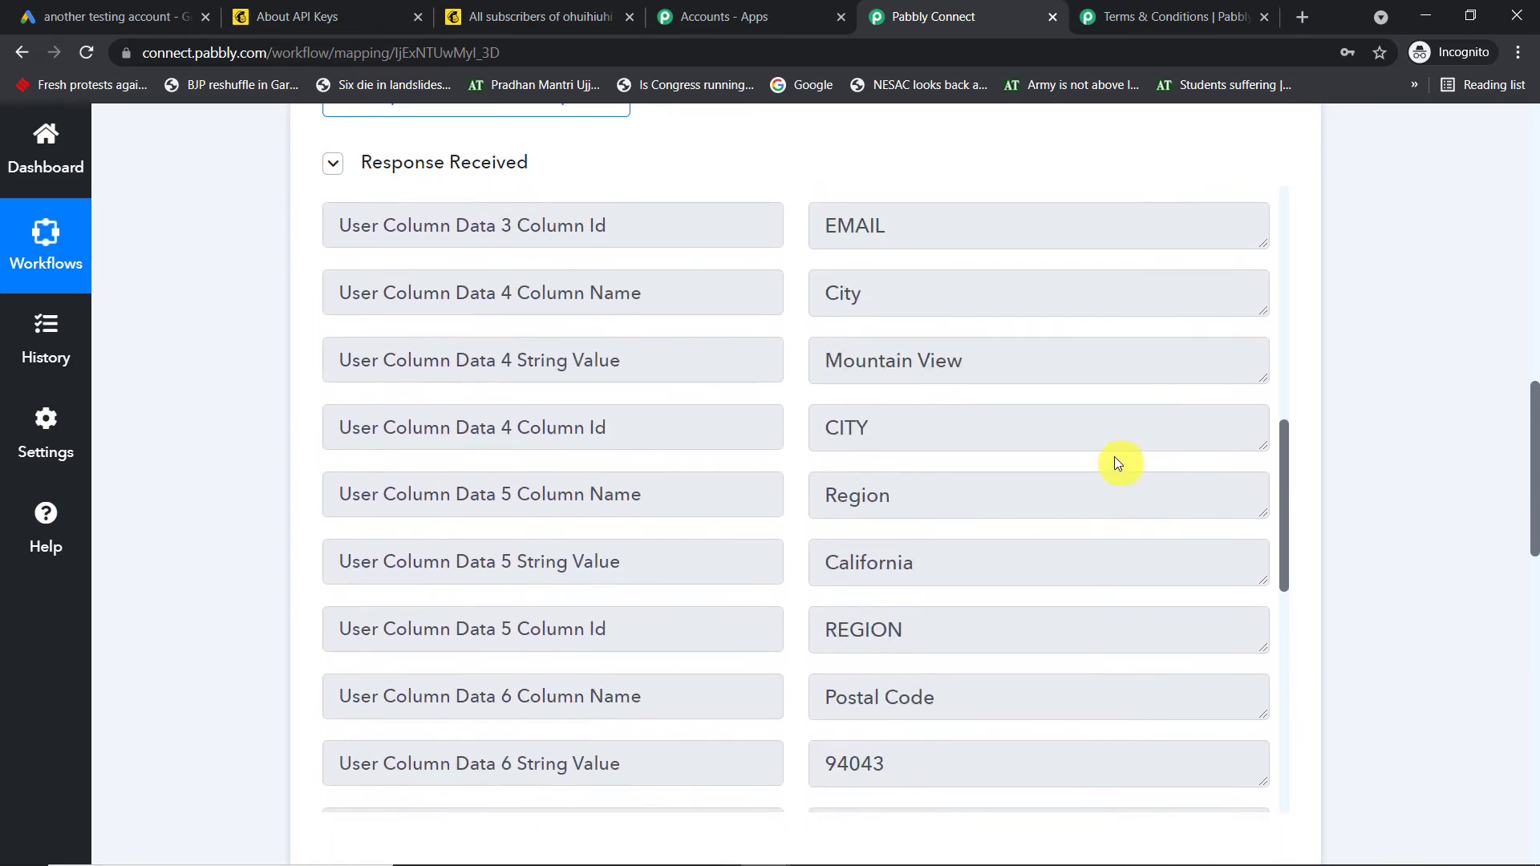
{"action": "scroll", "coordinate": [1117, 464], "scroll_direction": "up", "scroll_amount": 3}
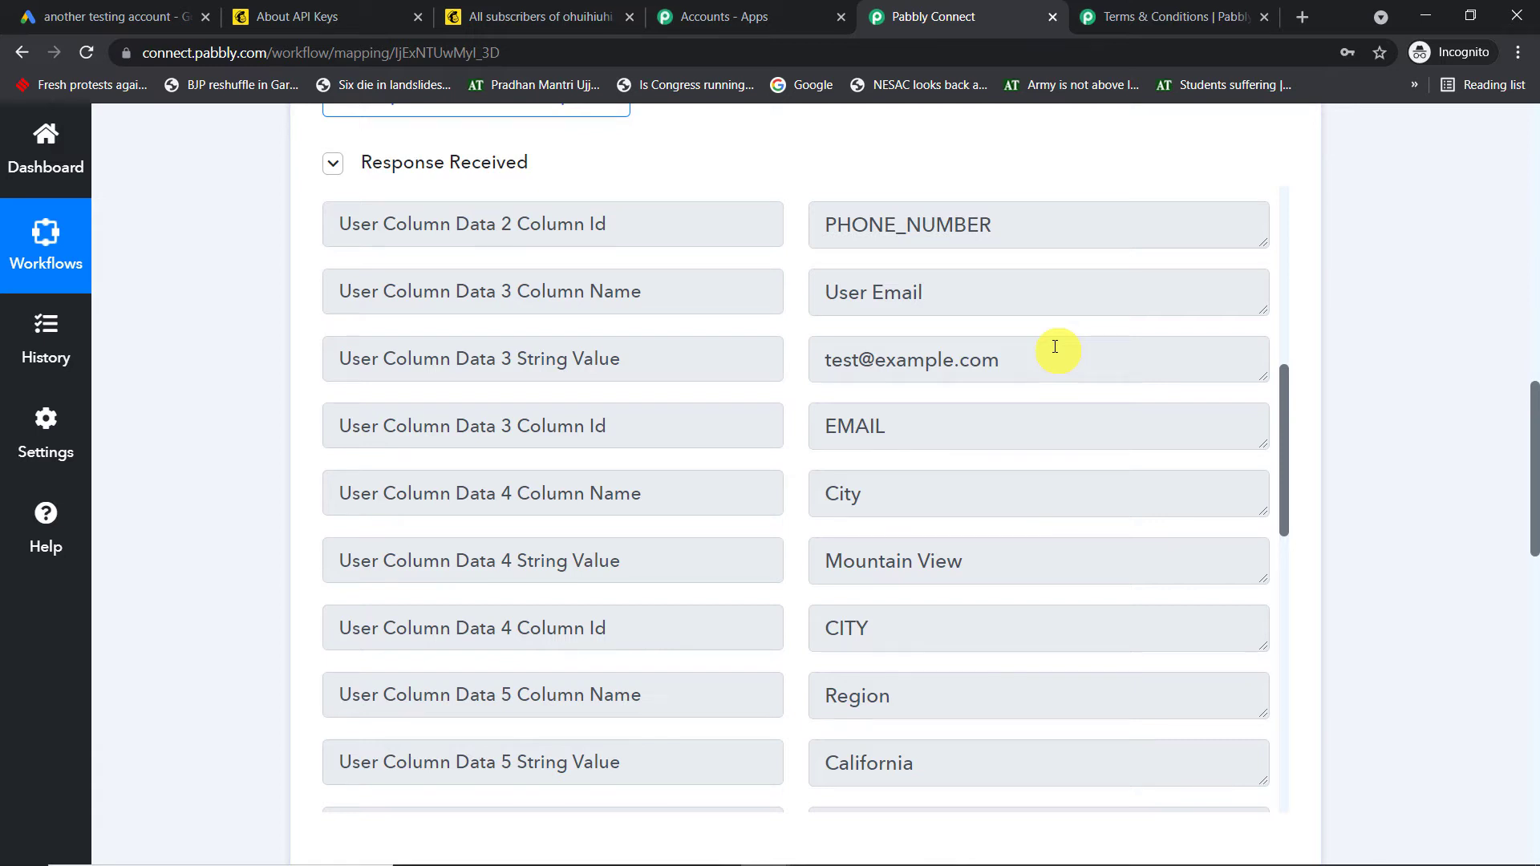
{"action": "scroll", "coordinate": [1056, 347], "scroll_direction": "up", "scroll_amount": 3}
{"action": "scroll", "coordinate": [946, 486], "scroll_direction": "down", "scroll_amount": 1}
{"action": "left_click", "coordinate": [982, 459]}
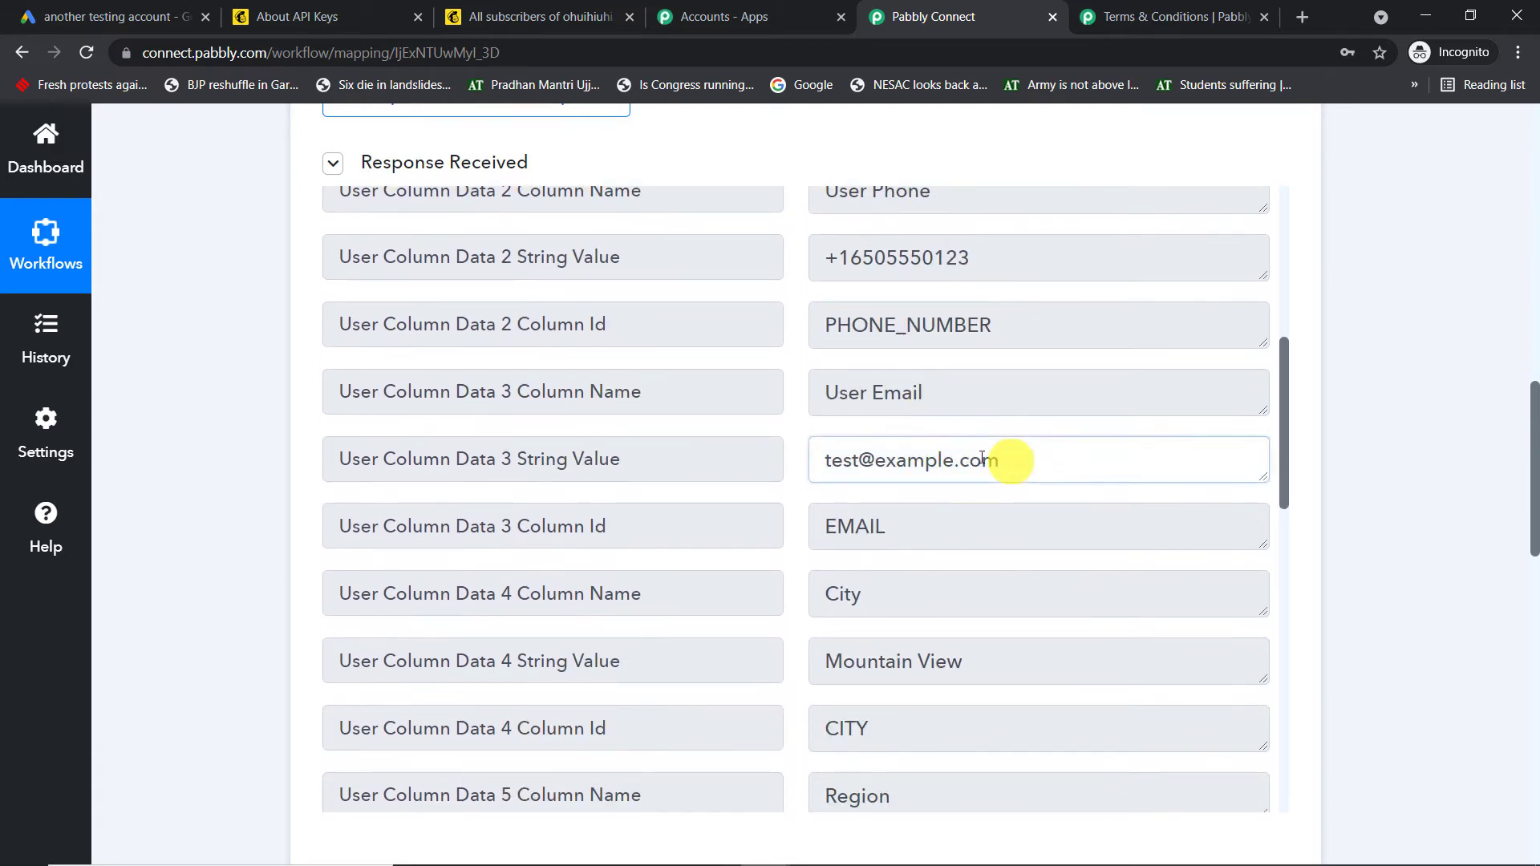
{"action": "left_click_drag", "start_coordinate": [1000, 460], "coordinate": [802, 463]}
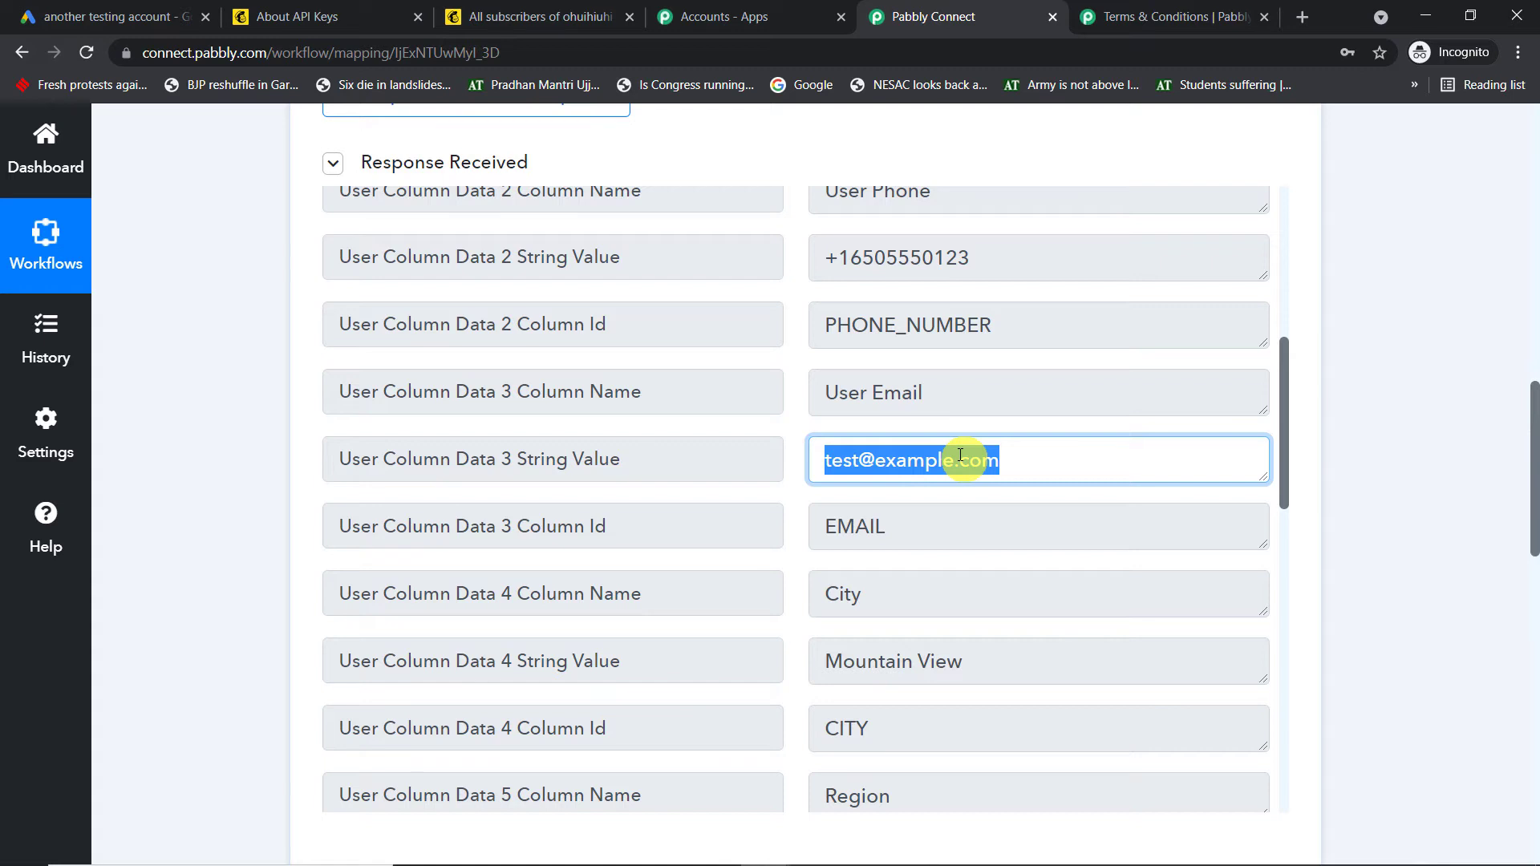
Scroll down to the action step's Choose App search box
{"action": "scroll", "coordinate": [1095, 400], "scroll_direction": "down", "scroll_amount": 3}
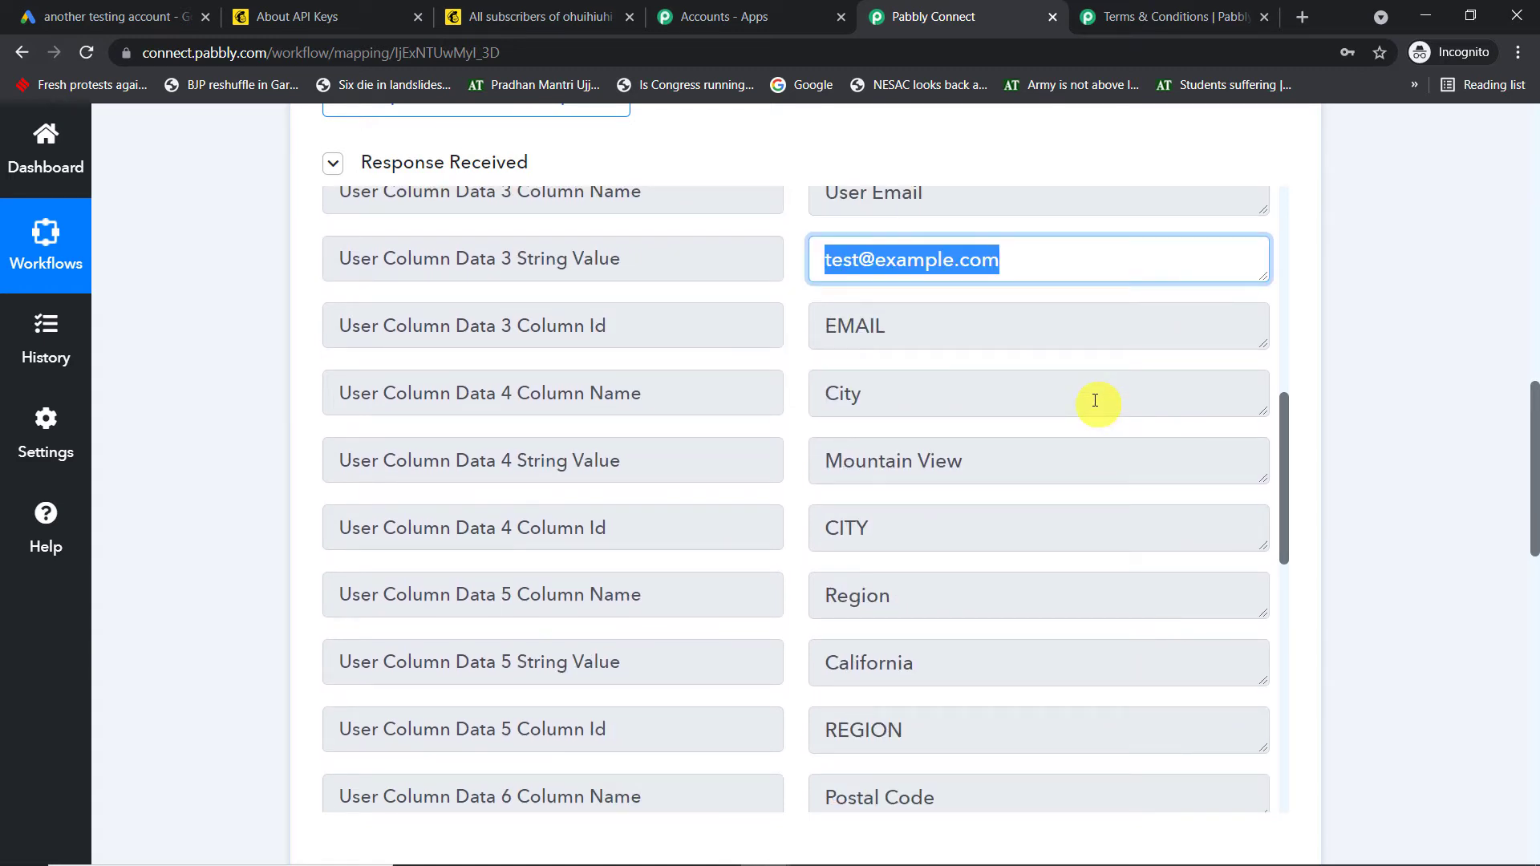
{"action": "scroll", "coordinate": [1502, 450], "scroll_direction": "down", "scroll_amount": 10}
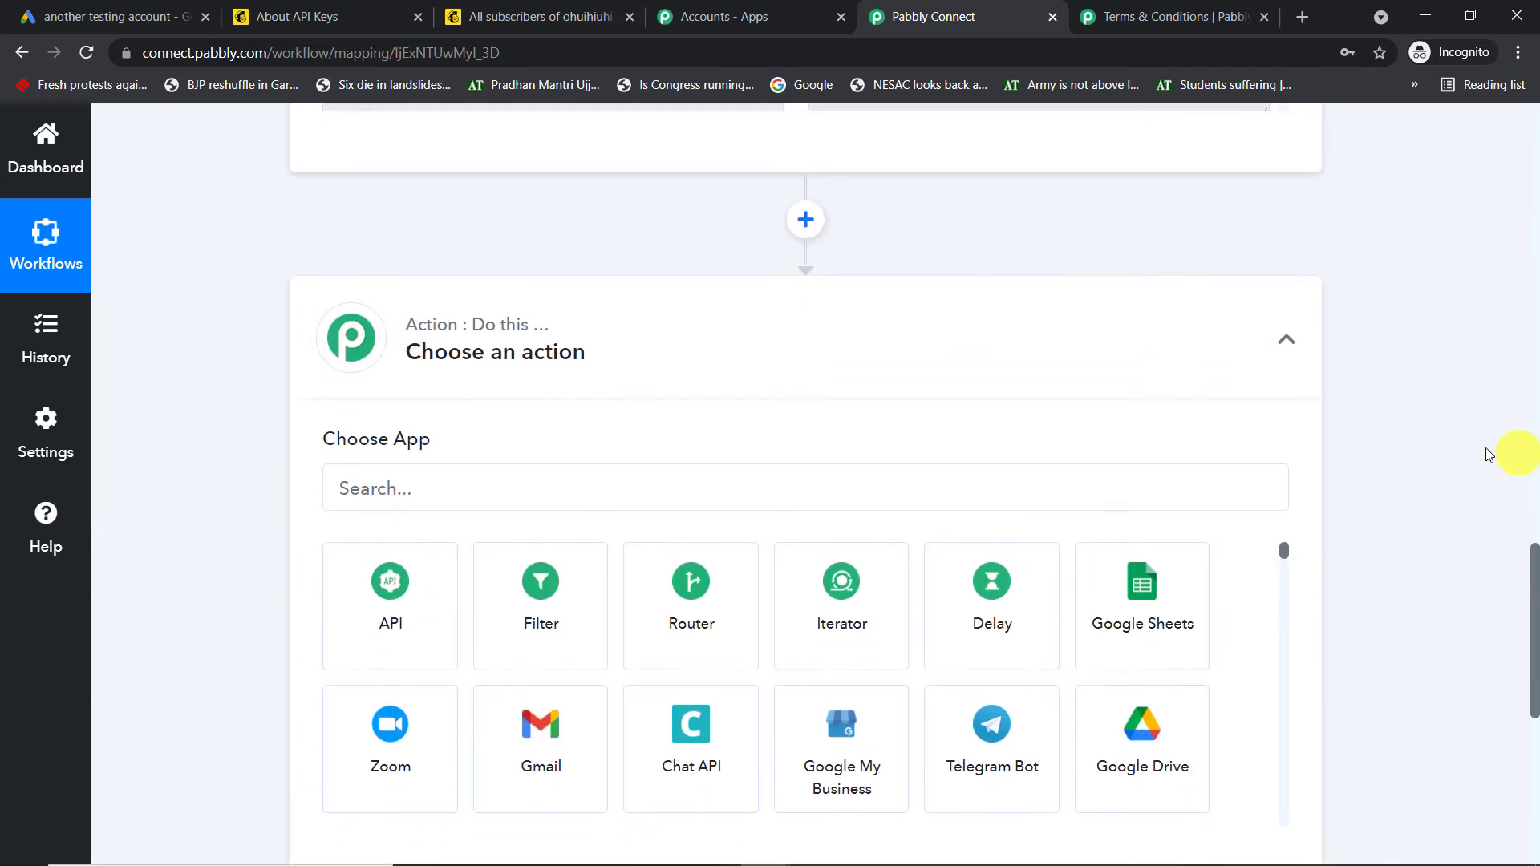
{"action": "left_click", "coordinate": [399, 390]}
Set the action app to Gmail with the Send an Email event, then open the account connection panel
{"action": "type", "text": "gma"}
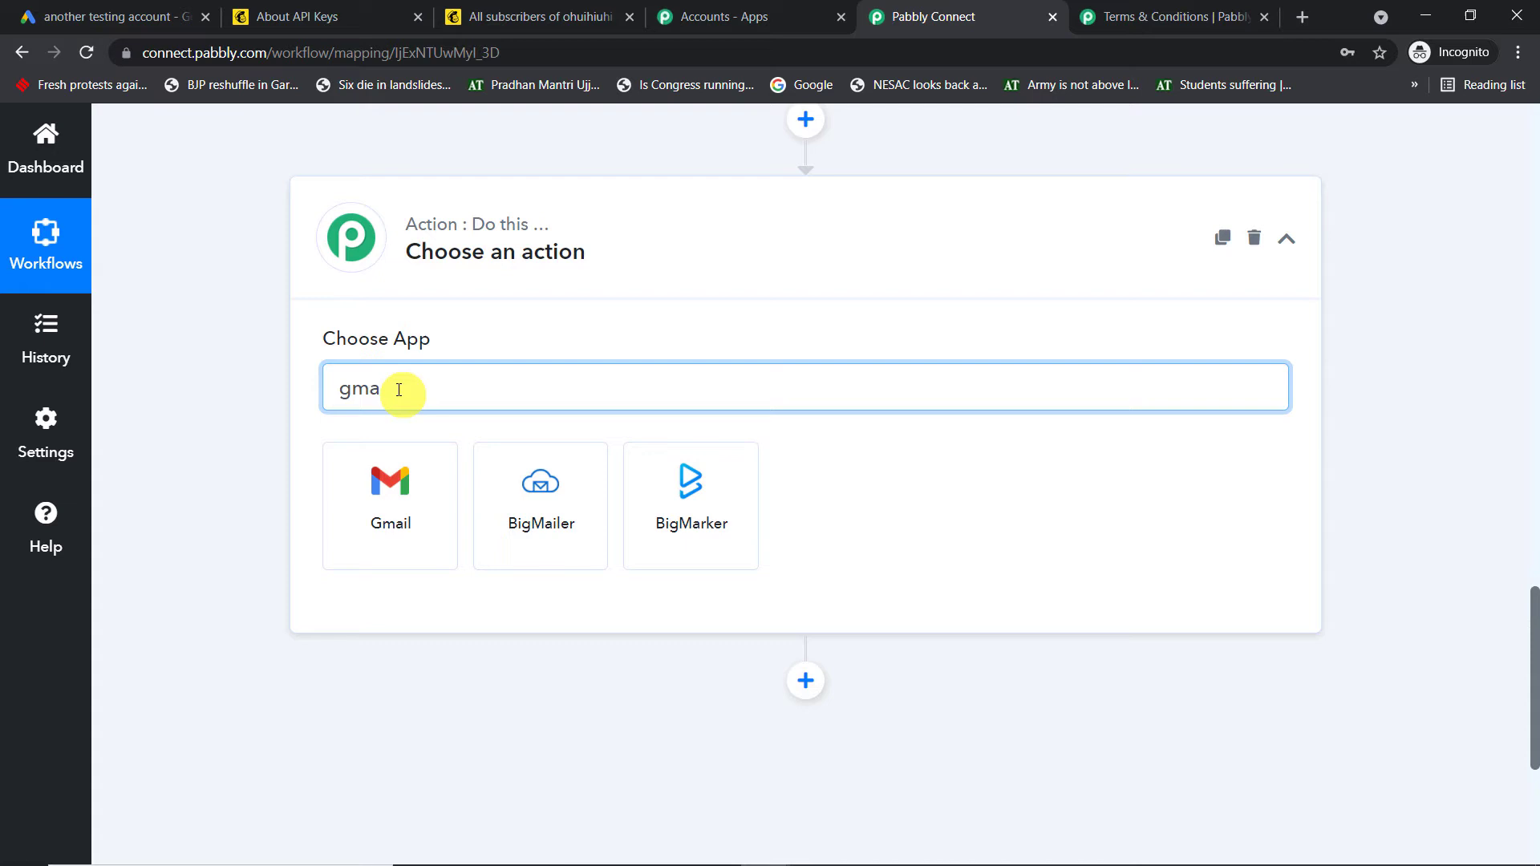
{"action": "left_click", "coordinate": [413, 522]}
{"action": "scroll", "coordinate": [681, 425], "scroll_direction": "down", "scroll_amount": 1}
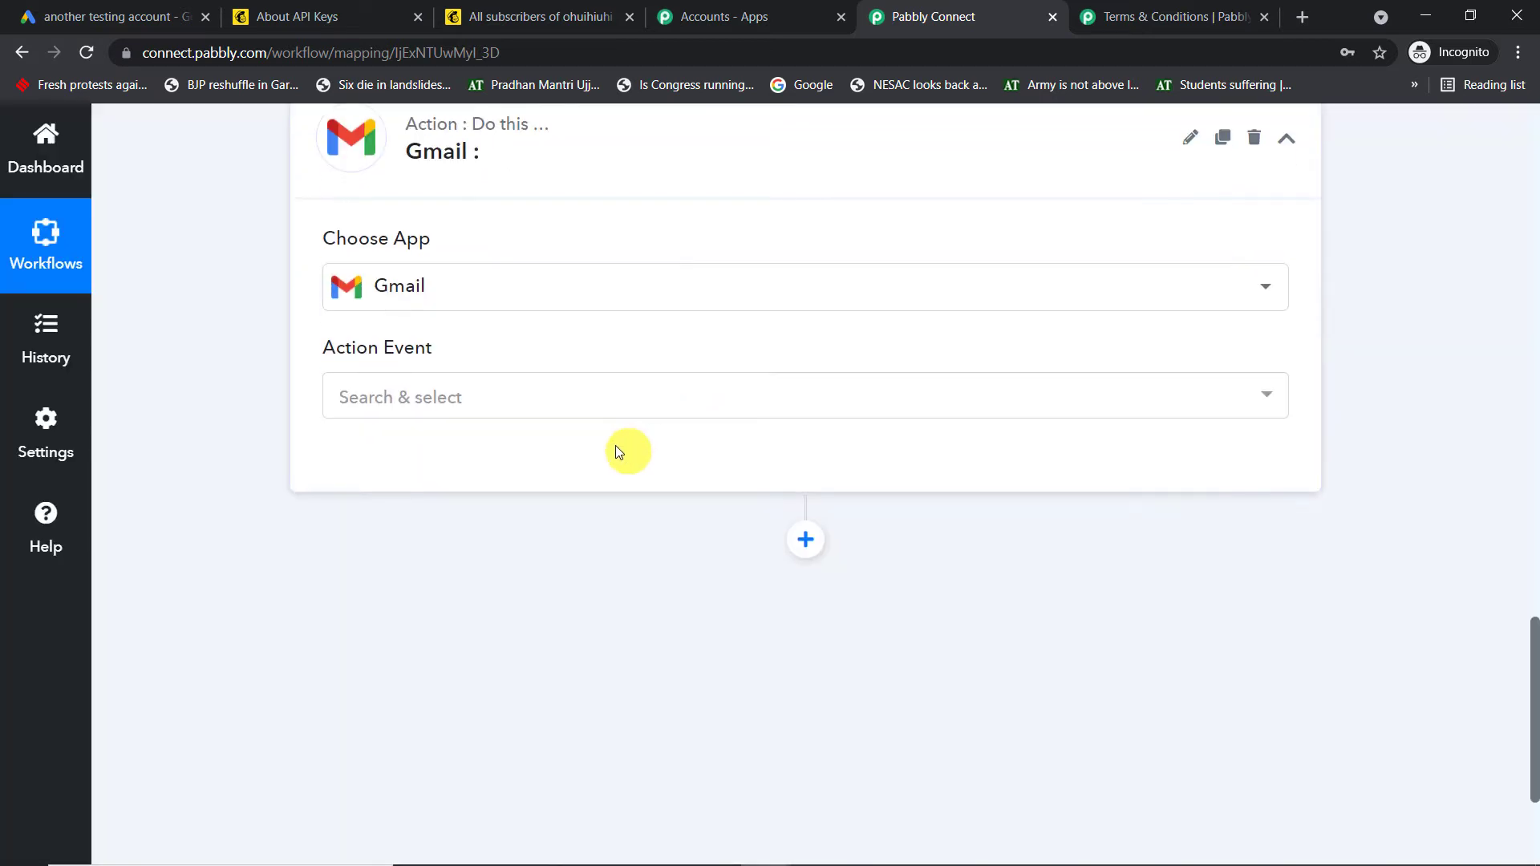
{"action": "left_click", "coordinate": [533, 401]}
{"action": "left_click", "coordinate": [454, 599]}
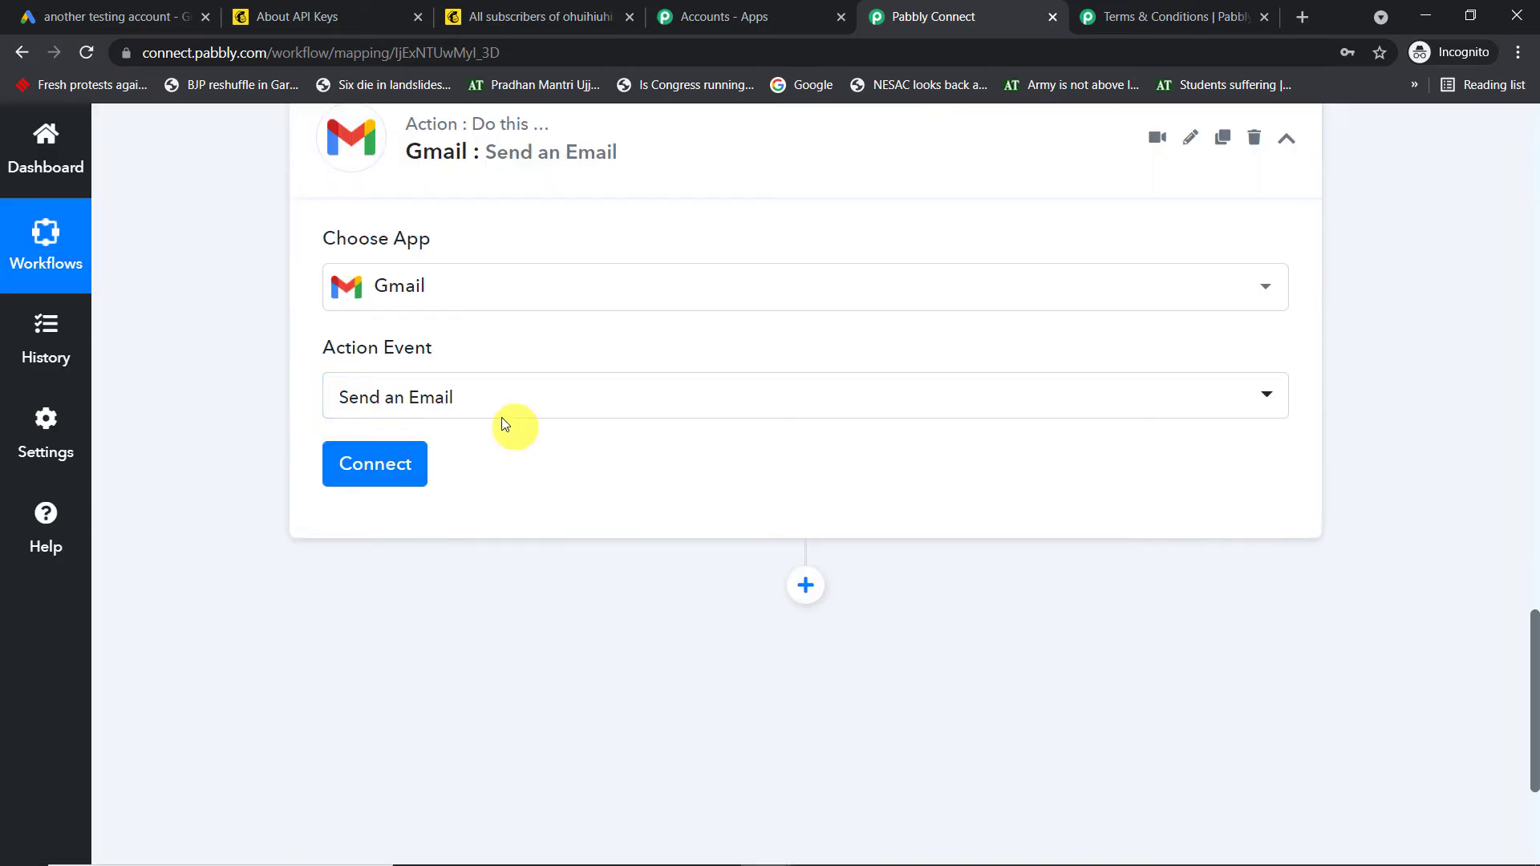
{"action": "left_click", "coordinate": [396, 466]}
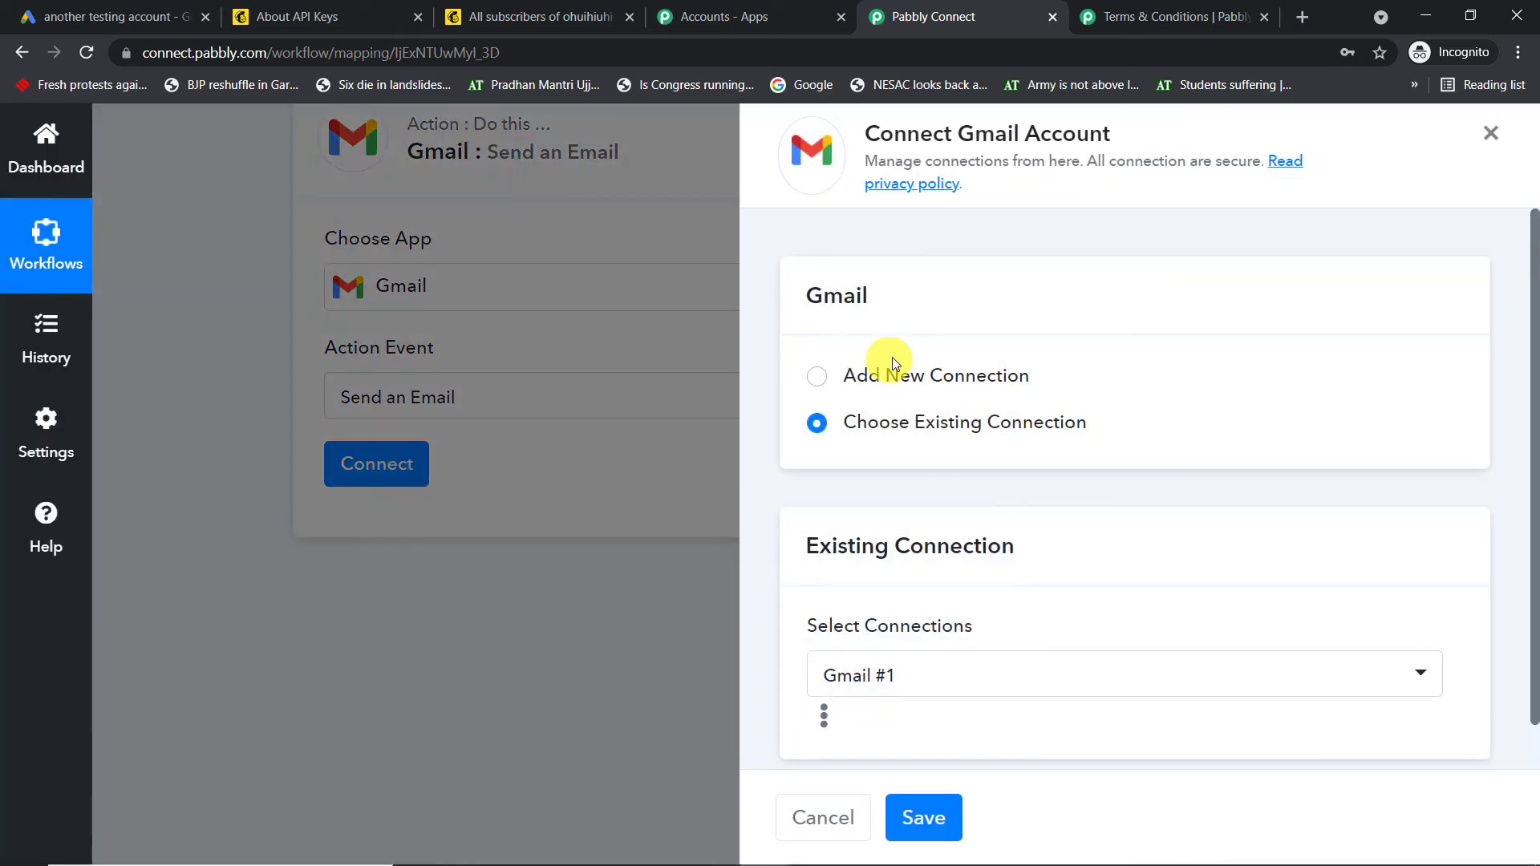
Add a new Gmail connection by signing in with the Google account and granting Pabbly Connect access
{"action": "left_click", "coordinate": [921, 376]}
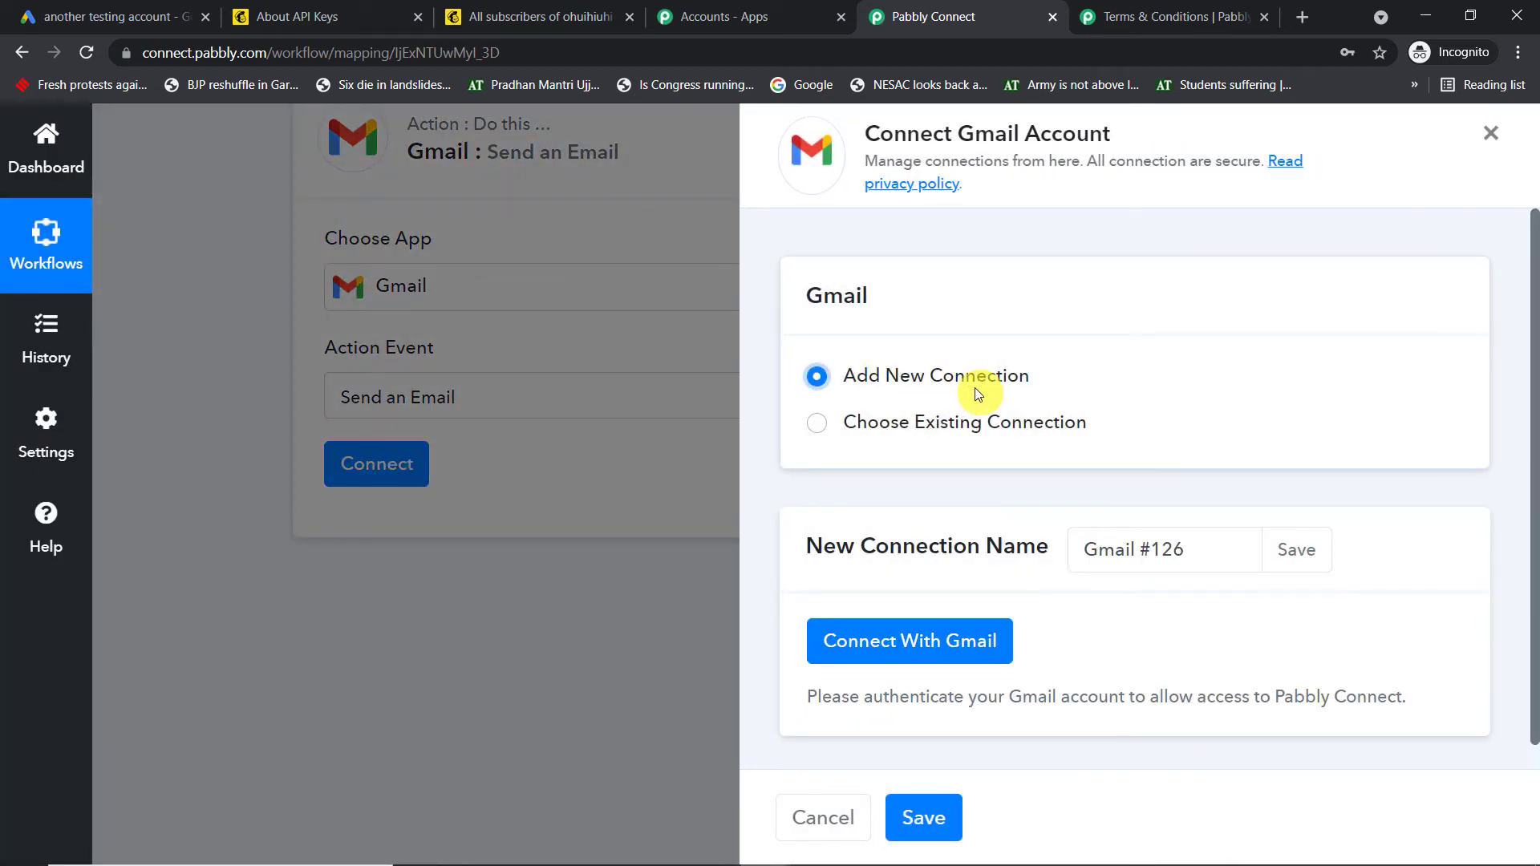
{"action": "left_click", "coordinate": [943, 641]}
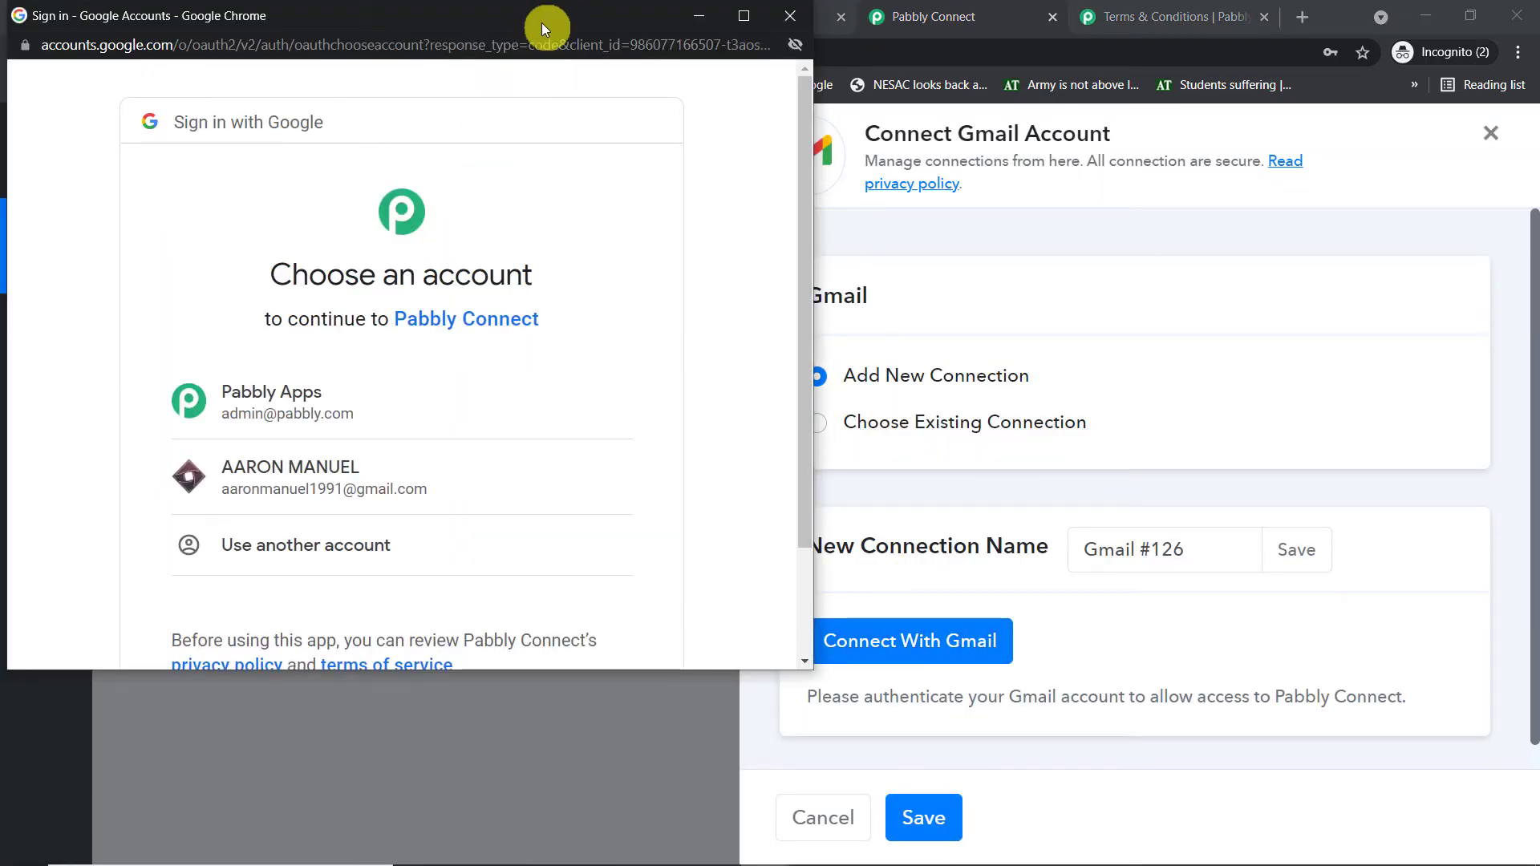
{"action": "left_click_drag", "start_coordinate": [541, 22], "coordinate": [668, 36]}
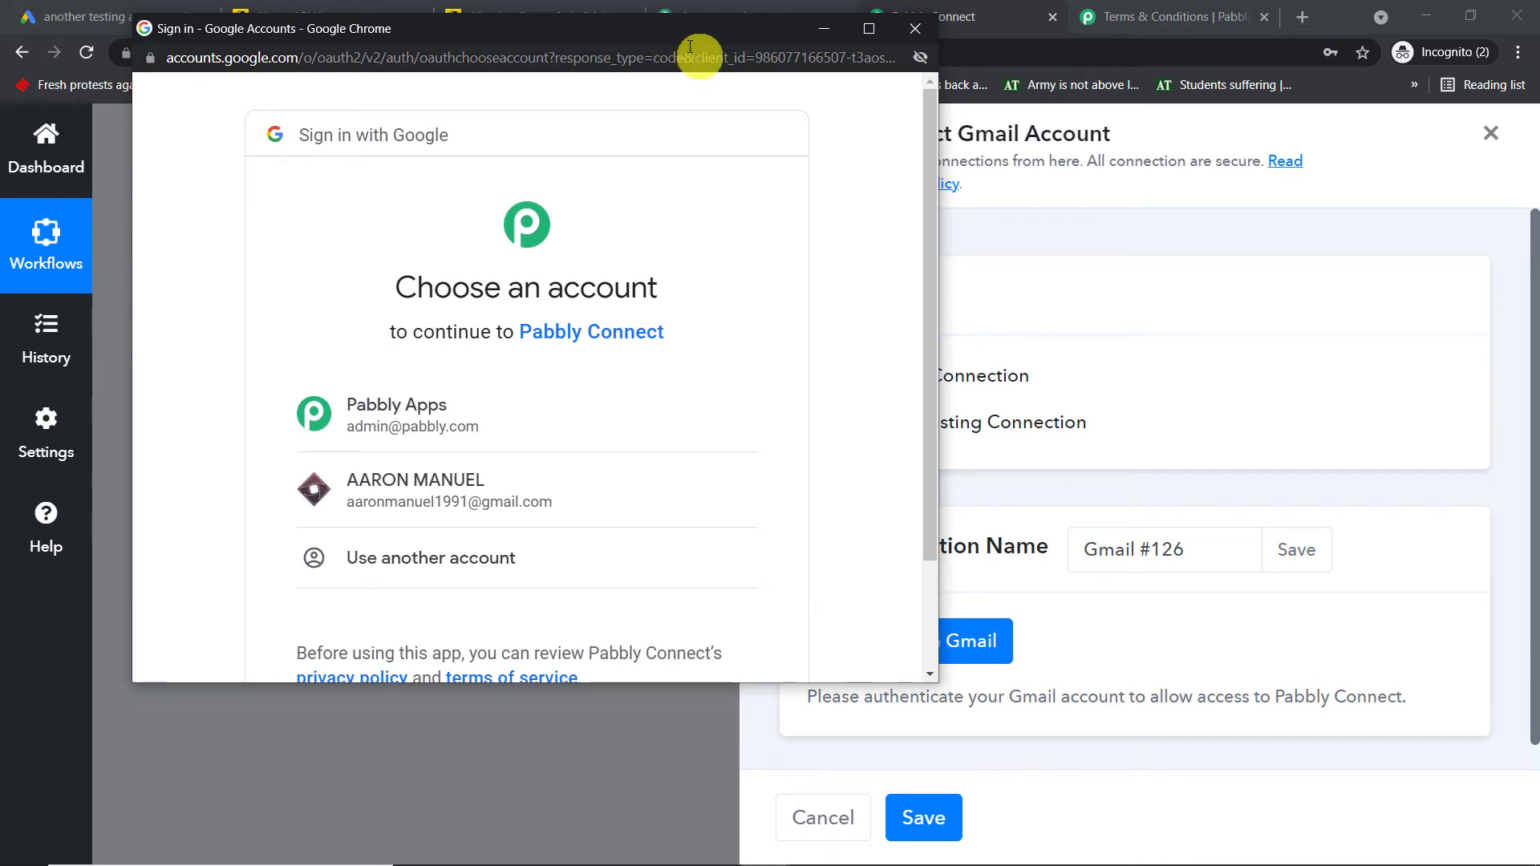
{"action": "mouse_move", "coordinate": [673, 39]}
{"action": "left_mouse_down"}
{"action": "mouse_move", "coordinate": [734, 59]}
{"action": "mouse_move", "coordinate": [647, 51]}
{"action": "left_mouse_up"}
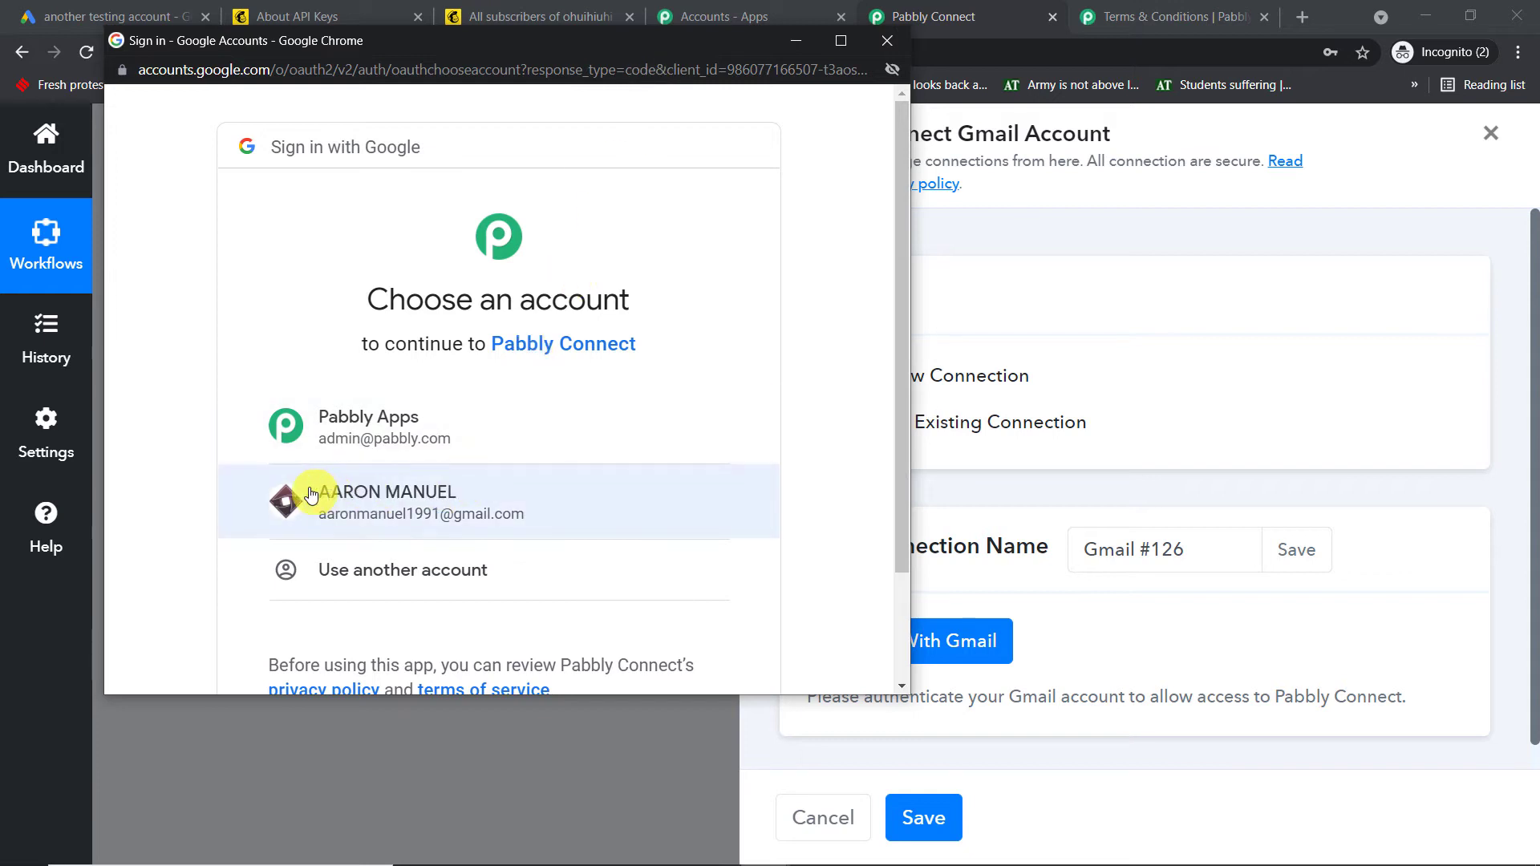
{"action": "left_click", "coordinate": [447, 499]}
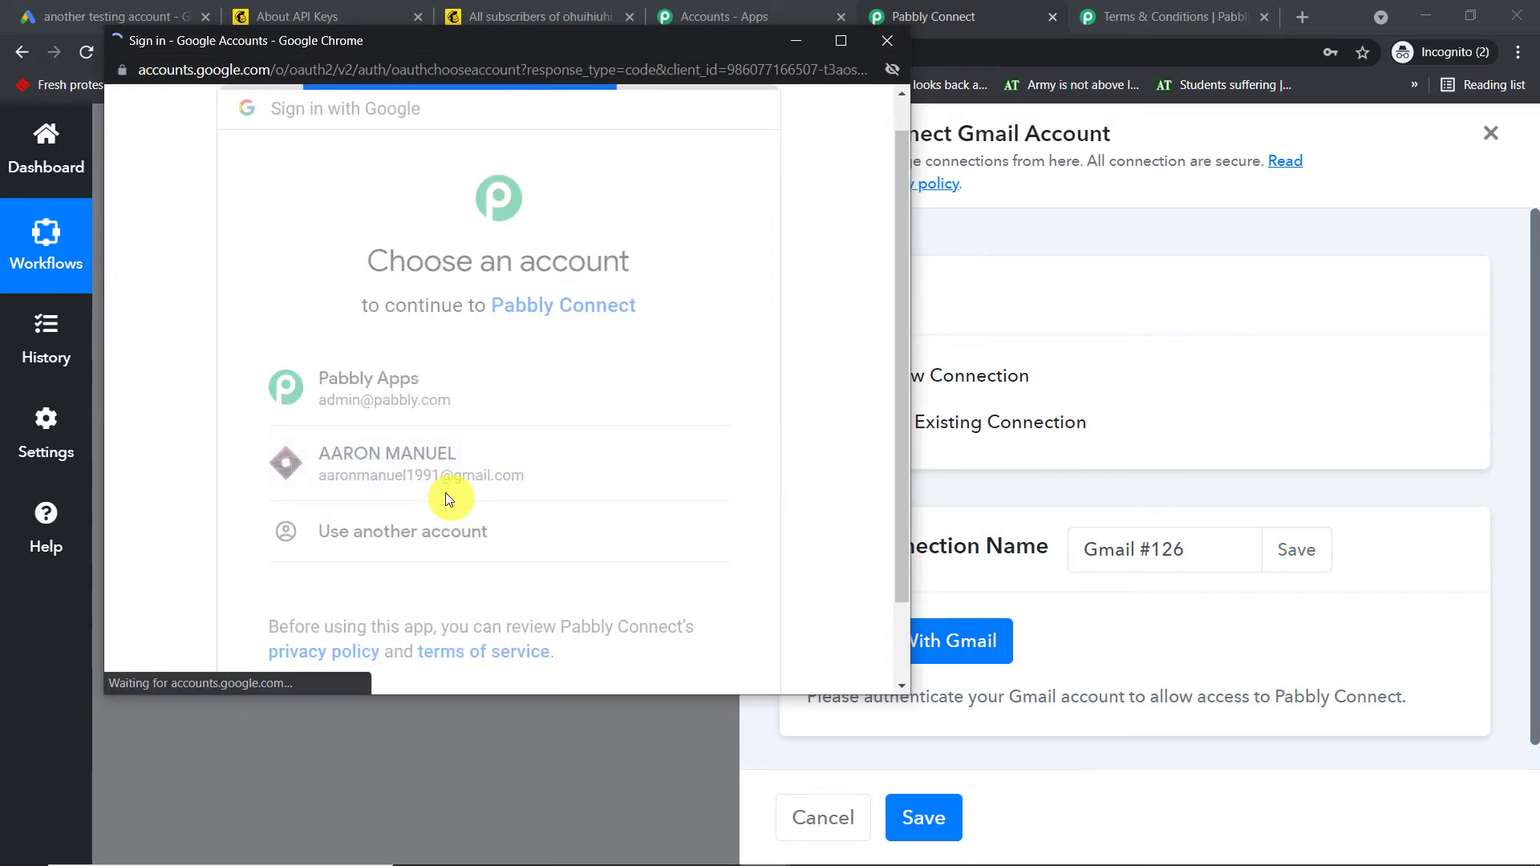
{"action": "scroll", "coordinate": [682, 450], "scroll_direction": "down", "scroll_amount": 3}
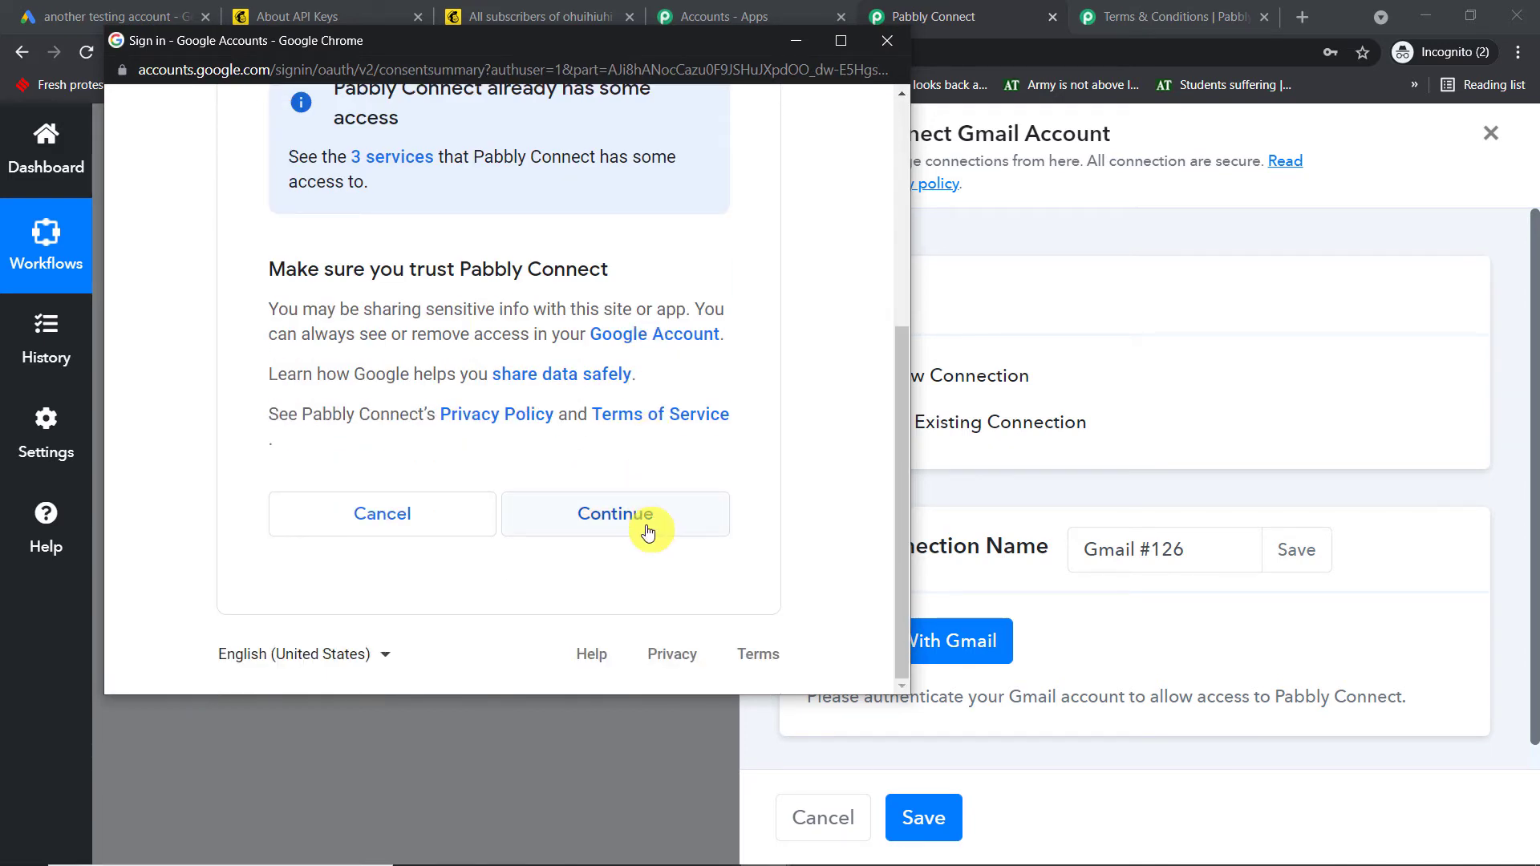
{"action": "left_click", "coordinate": [648, 526]}
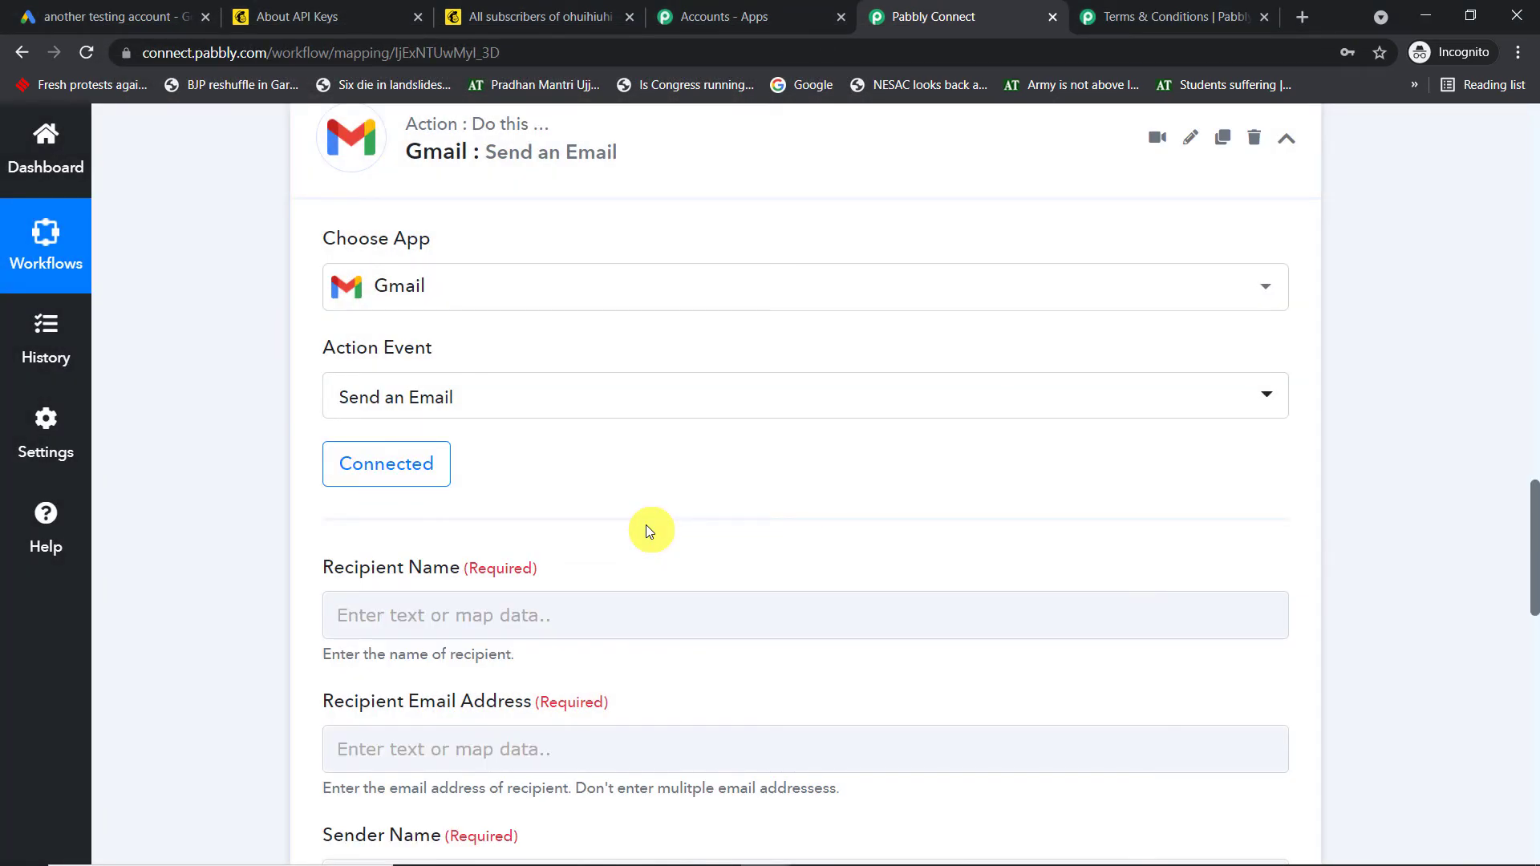
Map the lead's 'User Column Data 0 String Value : FirstName' into Recipient Name
{"action": "scroll", "coordinate": [803, 285], "scroll_direction": "down", "scroll_amount": 3}
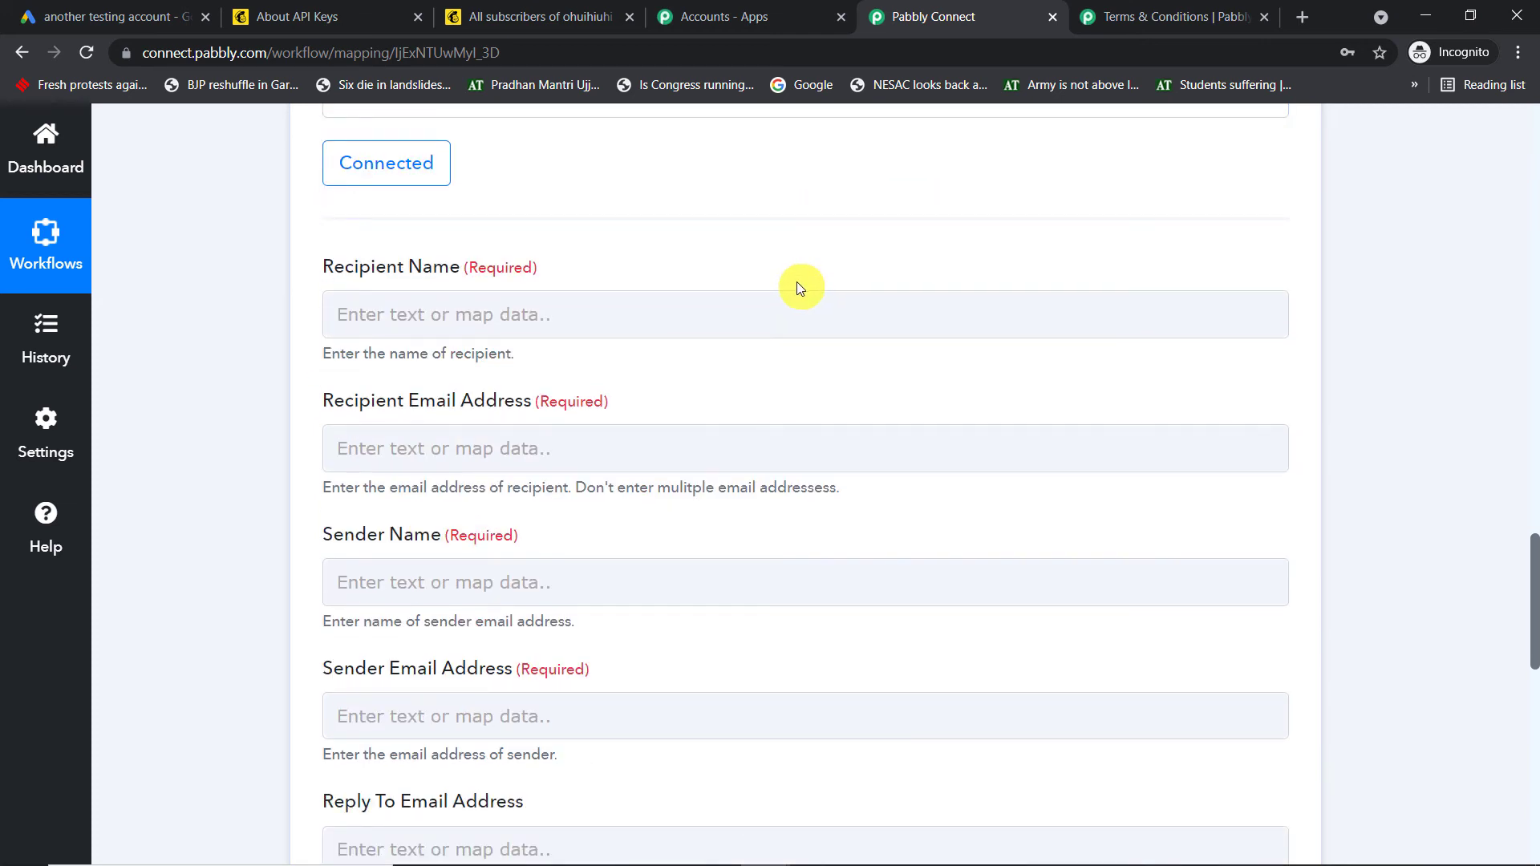
{"action": "scroll", "coordinate": [796, 282], "scroll_direction": "down", "scroll_amount": 1}
{"action": "scroll", "coordinate": [786, 286], "scroll_direction": "up", "scroll_amount": 1}
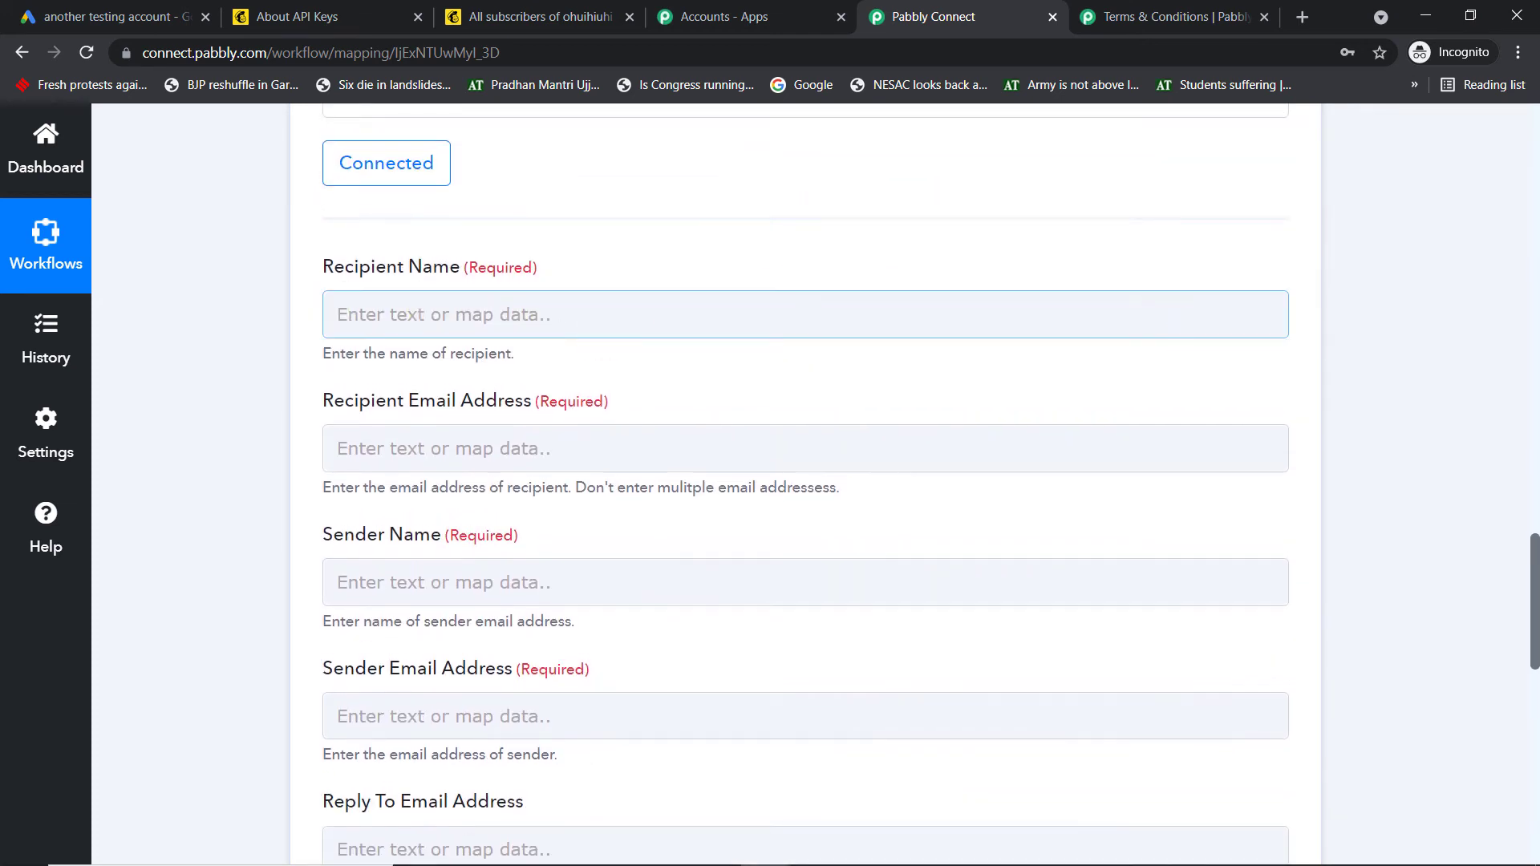
{"action": "left_click_drag", "start_coordinate": [1534, 591], "coordinate": [1500, 353]}
{"action": "scroll", "coordinate": [1173, 445], "scroll_direction": "up", "scroll_amount": 8}
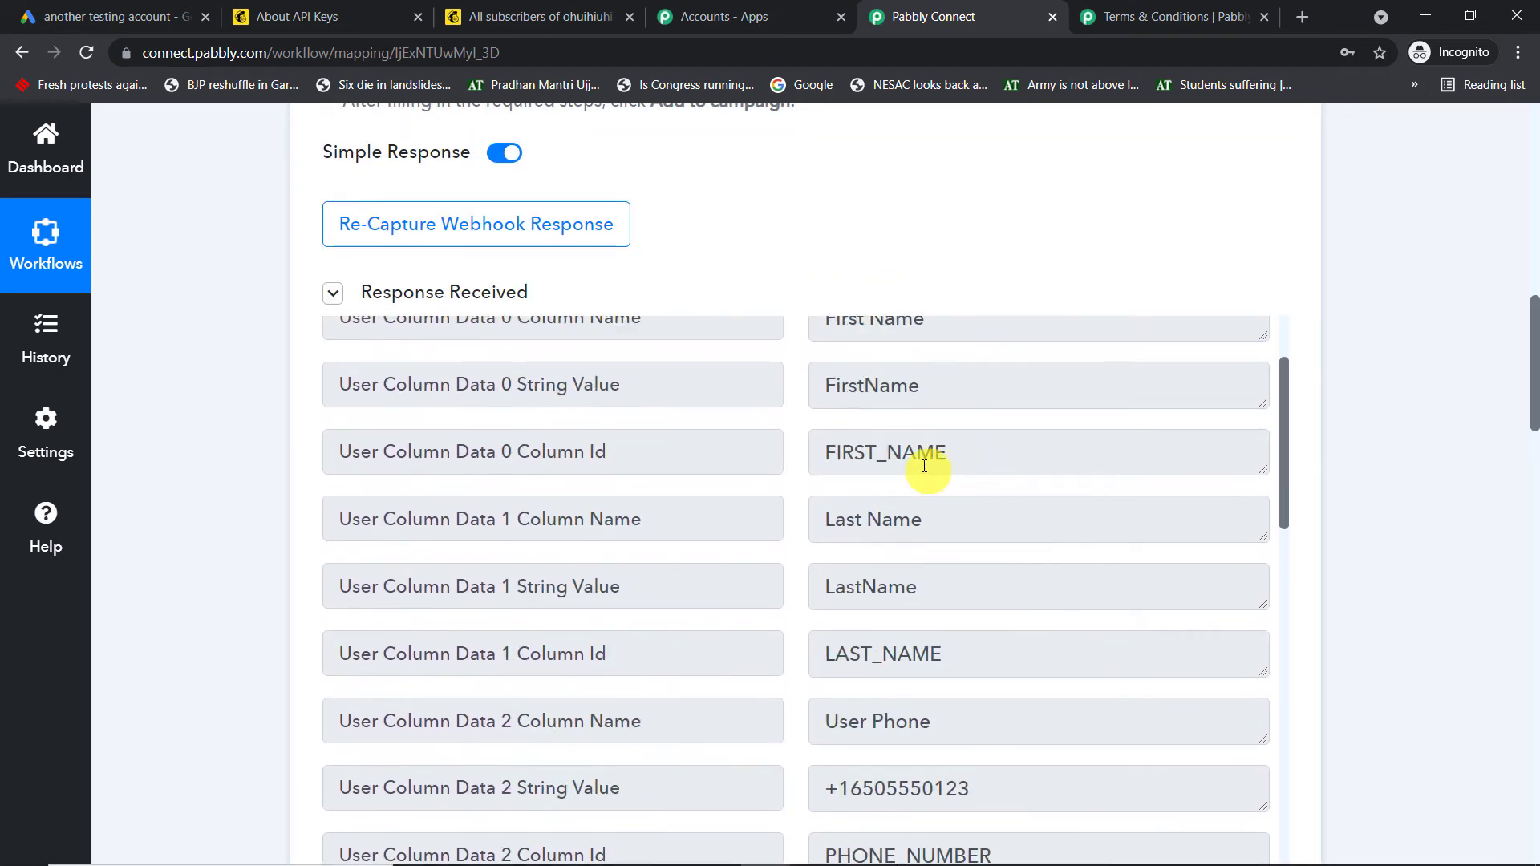
{"action": "scroll", "coordinate": [923, 469], "scroll_direction": "up", "scroll_amount": 1}
{"action": "left_click_drag", "start_coordinate": [1007, 492], "coordinate": [811, 487]}
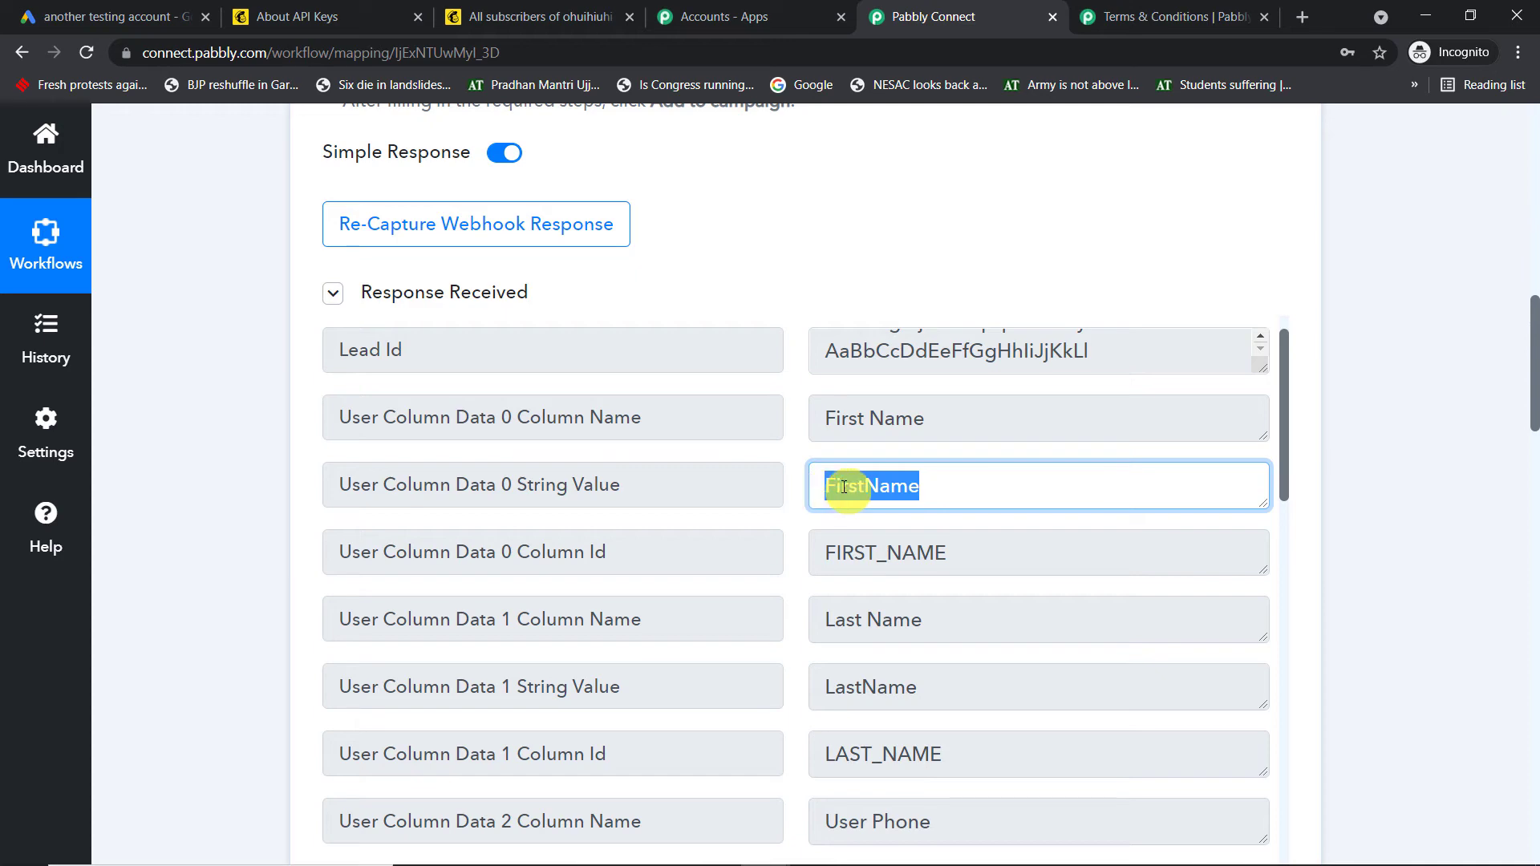
{"action": "left_click_drag", "start_coordinate": [1534, 337], "coordinate": [1532, 585]}
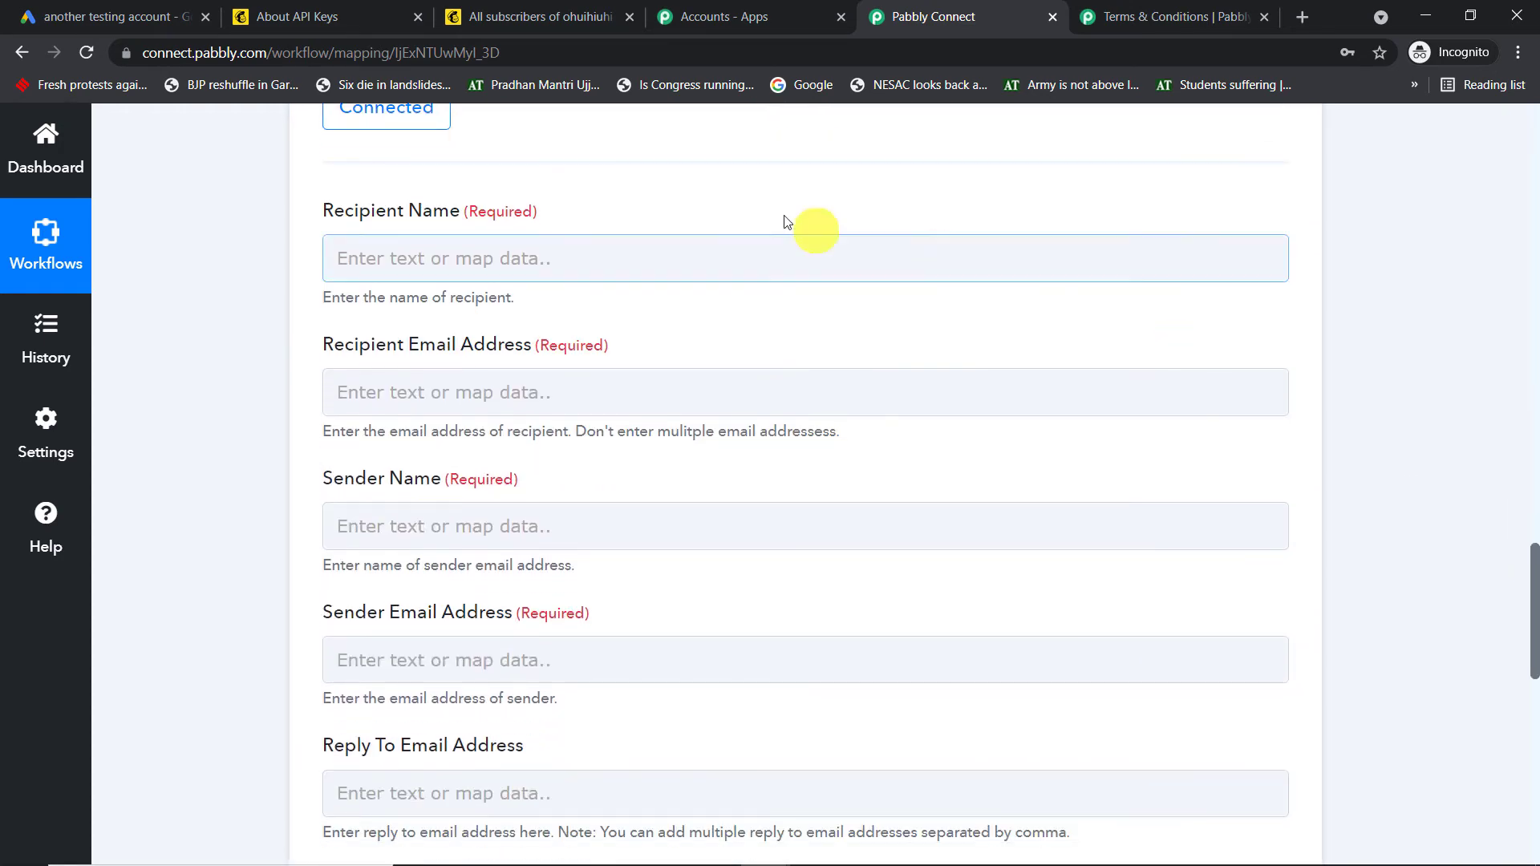
{"action": "left_click", "coordinate": [550, 254]}
{"action": "left_click", "coordinate": [523, 456]}
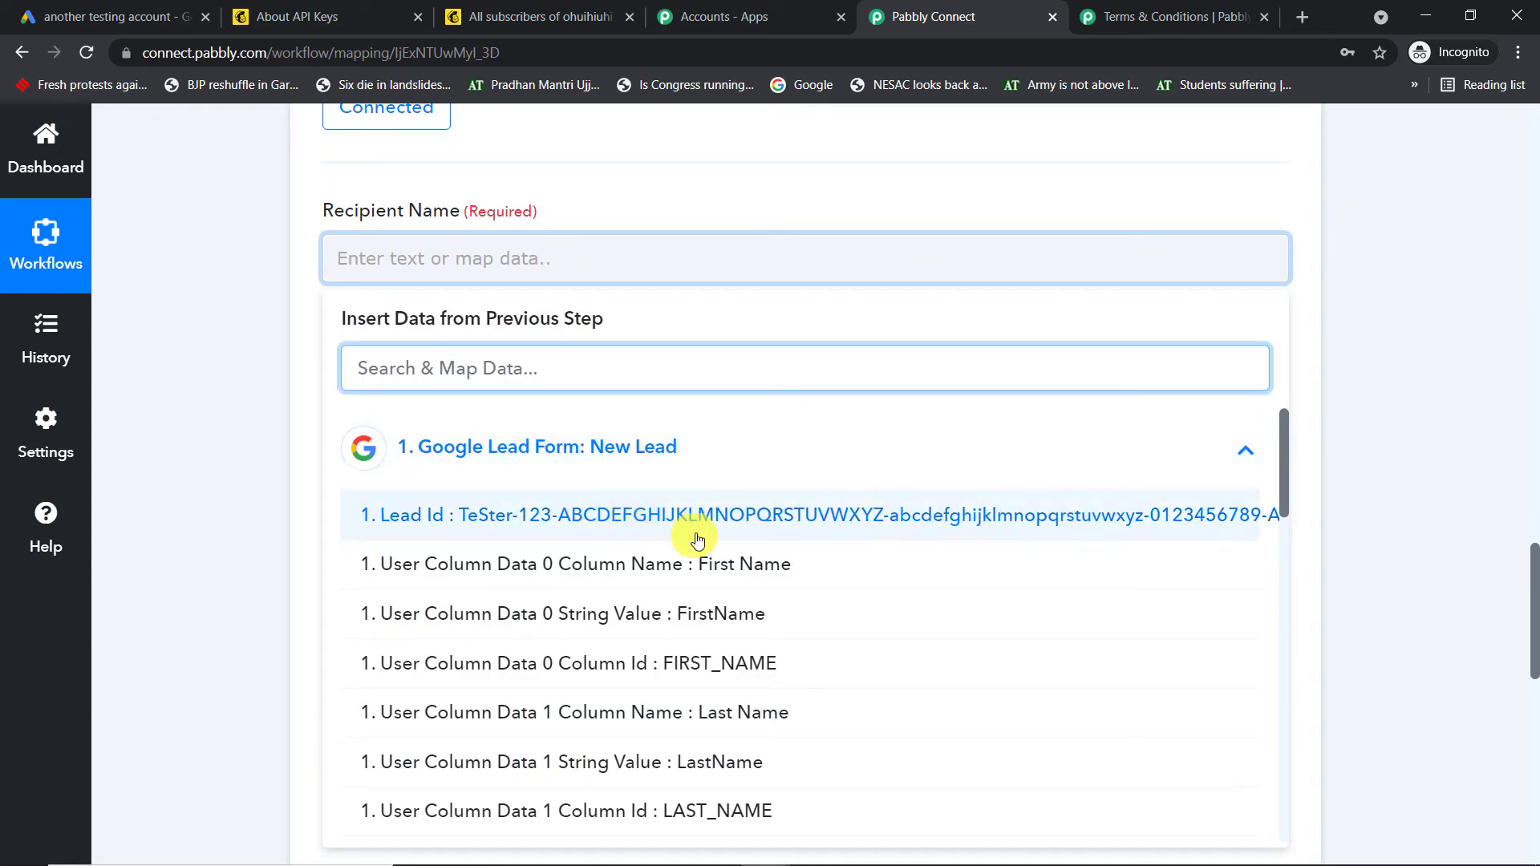
{"action": "left_click", "coordinate": [778, 622]}
{"action": "left_click", "coordinate": [1383, 266]}
Select the Recipient Email Address field for manual entry, dismissing its mapping list unused
{"action": "scroll", "coordinate": [1385, 269], "scroll_direction": "down", "scroll_amount": 1}
{"action": "scroll", "coordinate": [1383, 269], "scroll_direction": "down", "scroll_amount": 1}
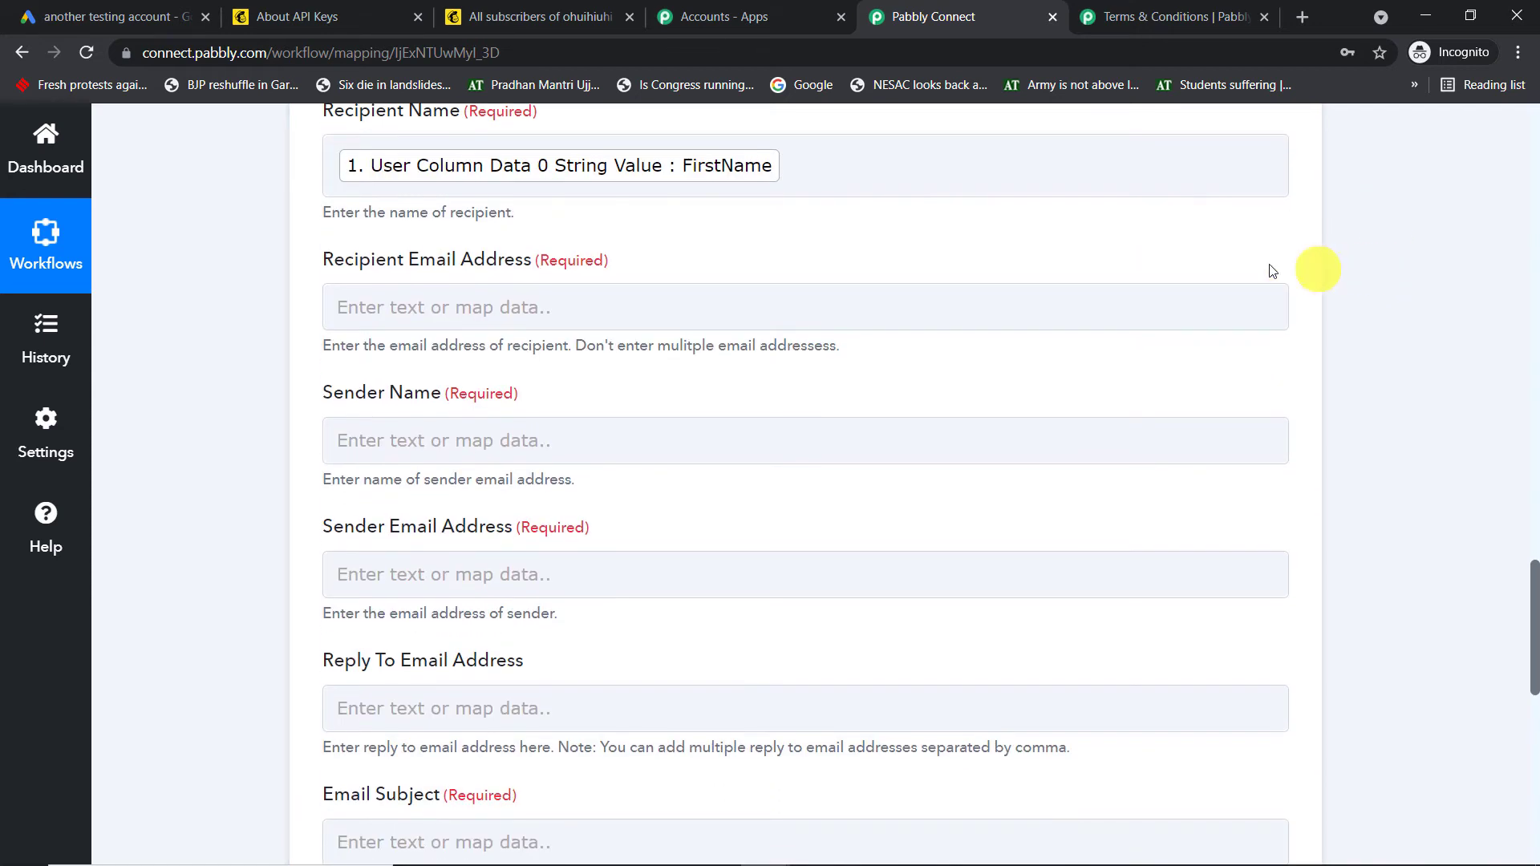
{"action": "left_click", "coordinate": [723, 311]}
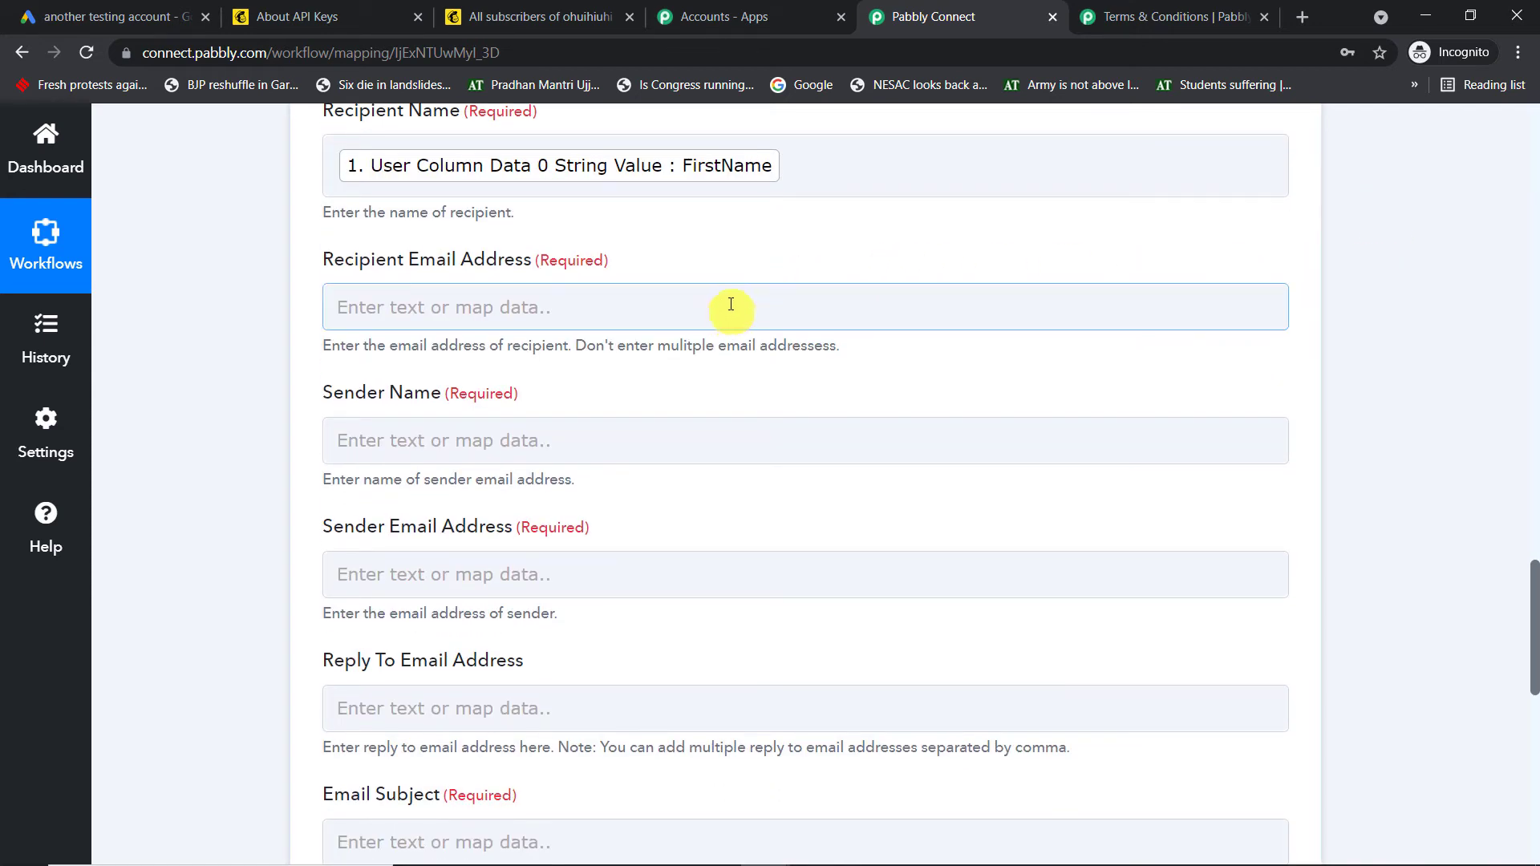
{"action": "left_click", "coordinate": [661, 306]}
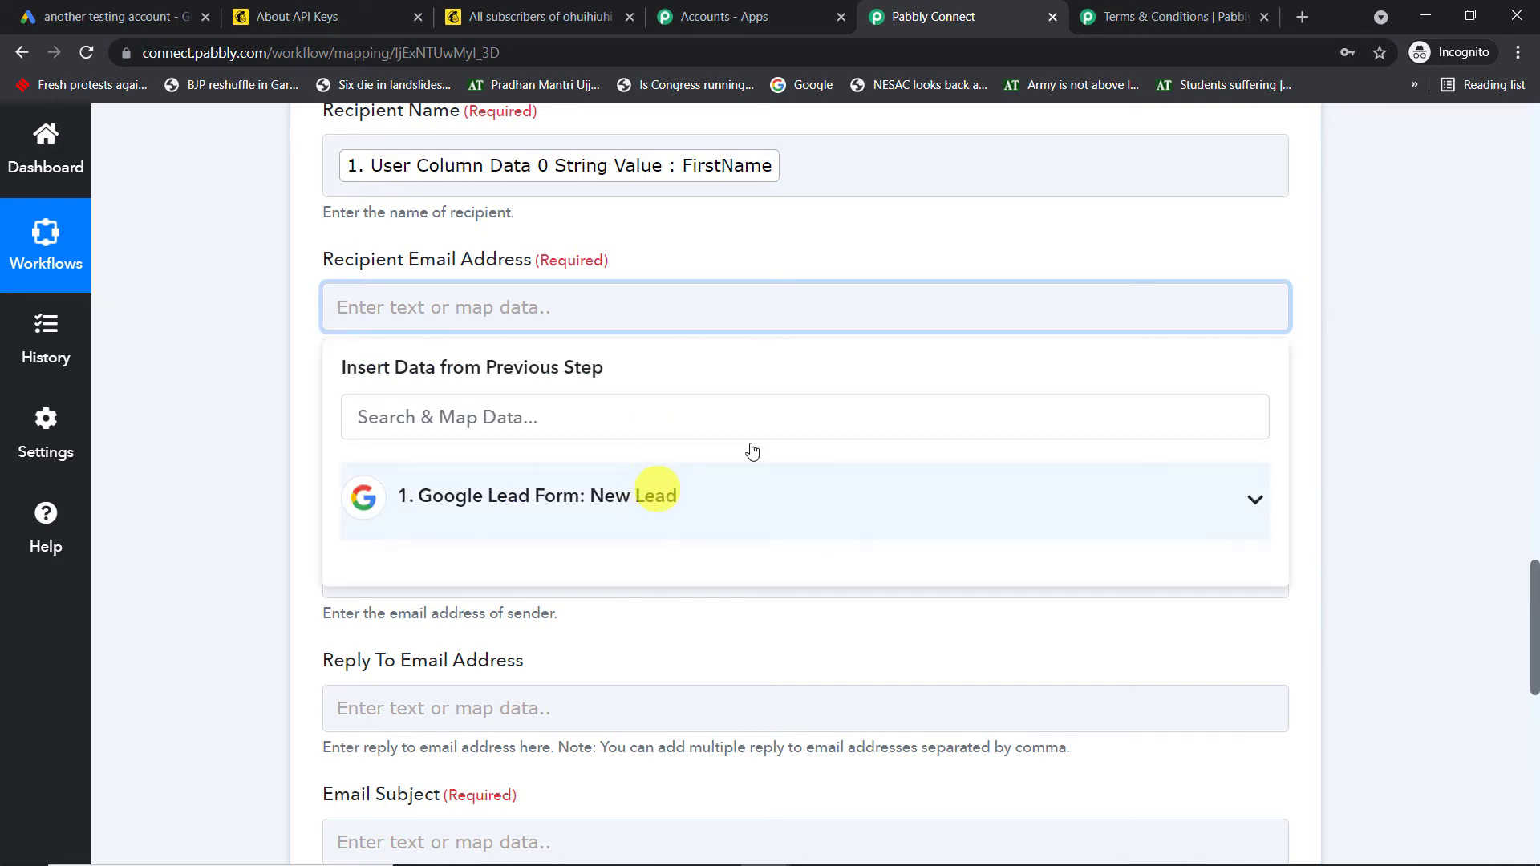
{"action": "left_click", "coordinate": [1424, 277]}
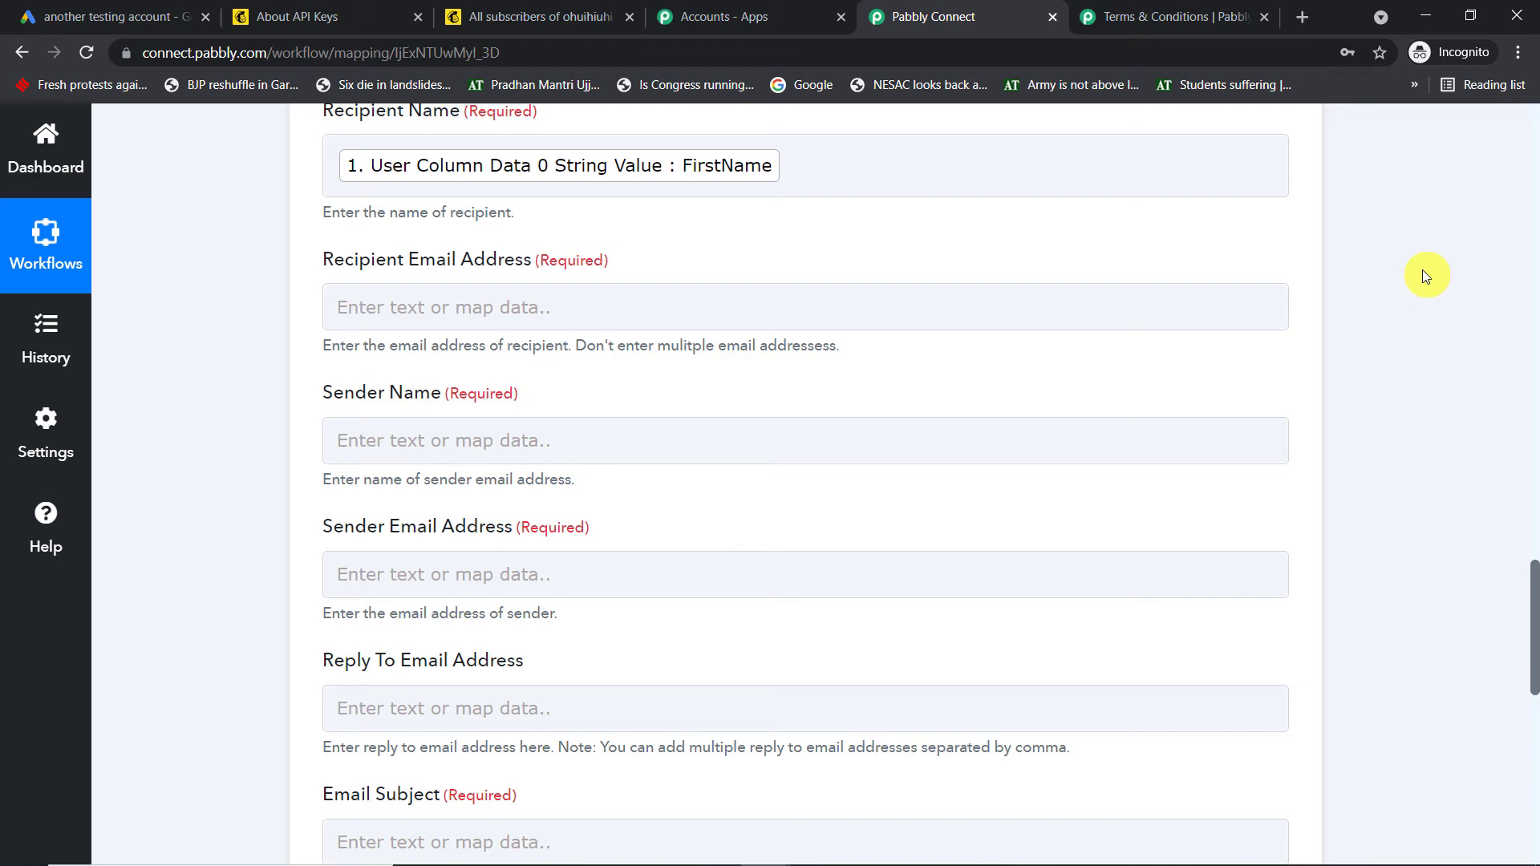
{"action": "scroll", "coordinate": [1431, 274], "scroll_direction": "up", "scroll_amount": 13}
{"action": "scroll", "coordinate": [1435, 280], "scroll_direction": "up", "scroll_amount": 3}
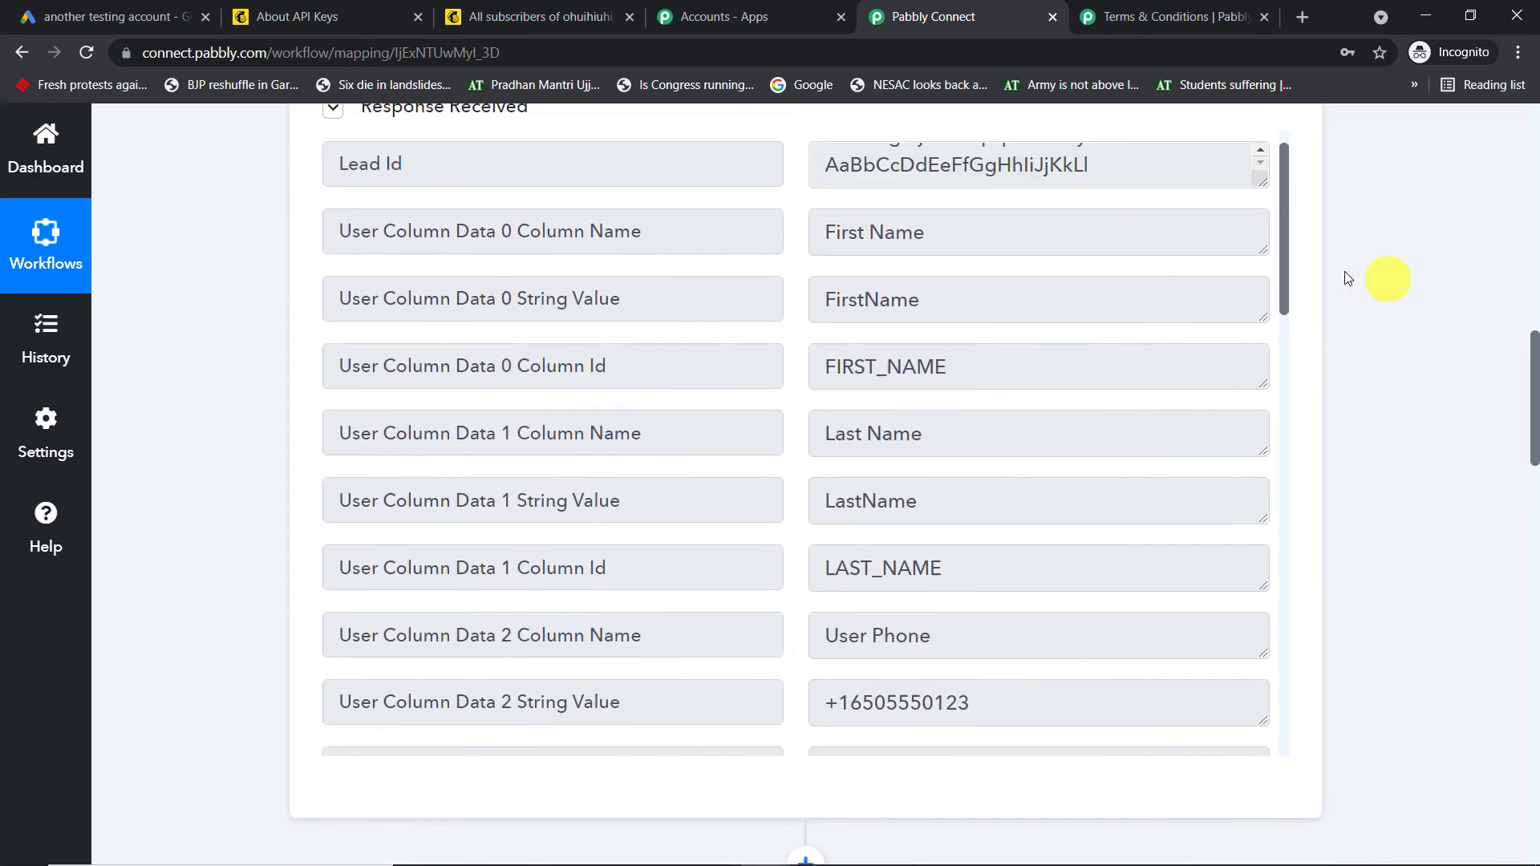
{"action": "scroll", "coordinate": [1085, 268], "scroll_direction": "down", "scroll_amount": 7}
{"action": "scroll", "coordinate": [1100, 317], "scroll_direction": "down", "scroll_amount": 1}
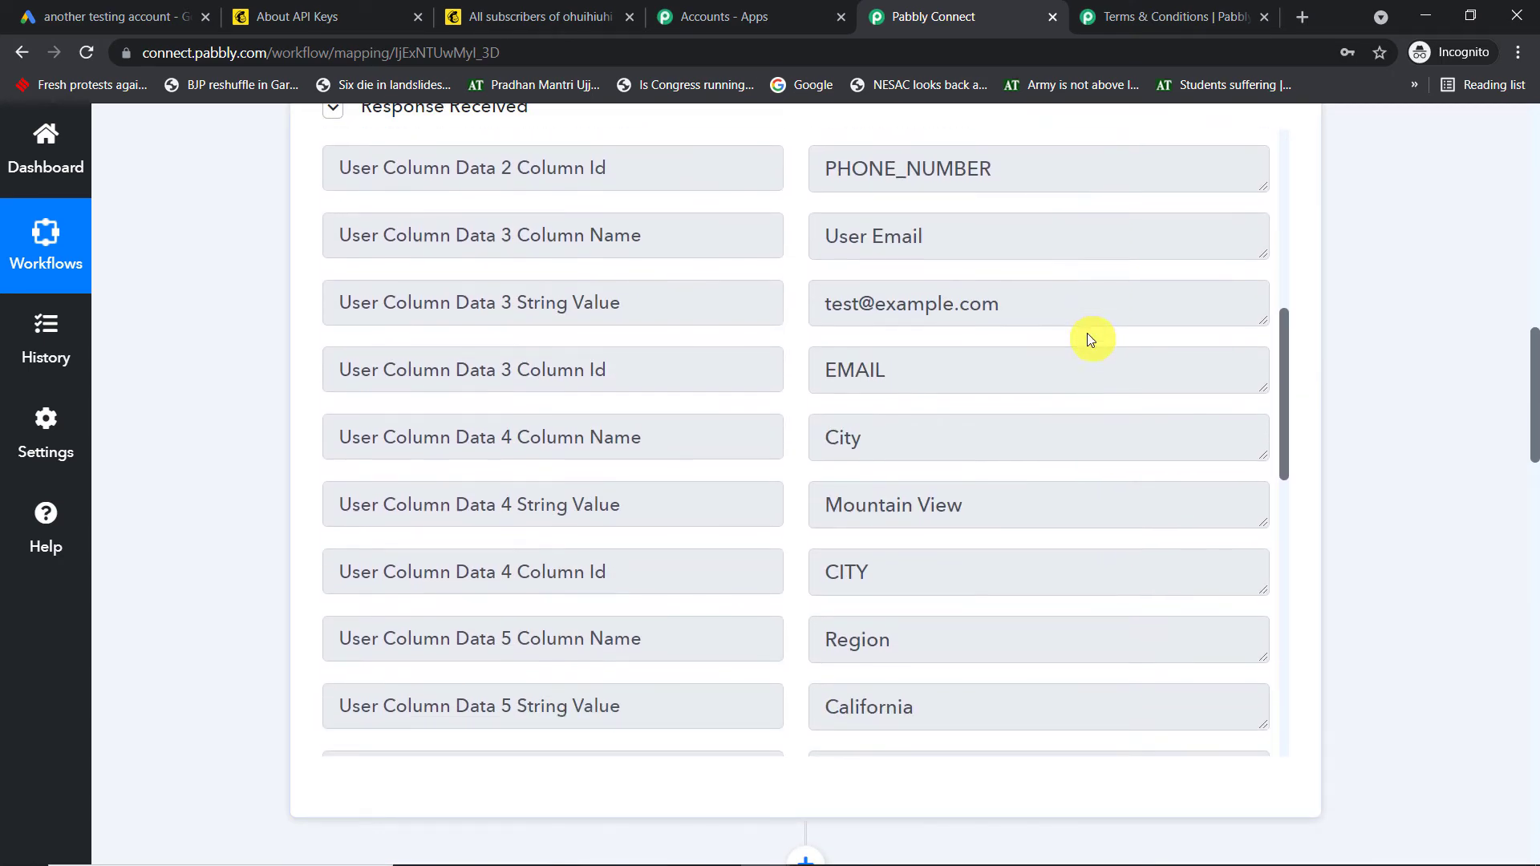
{"action": "left_click_drag", "start_coordinate": [1086, 317], "coordinate": [784, 320]}
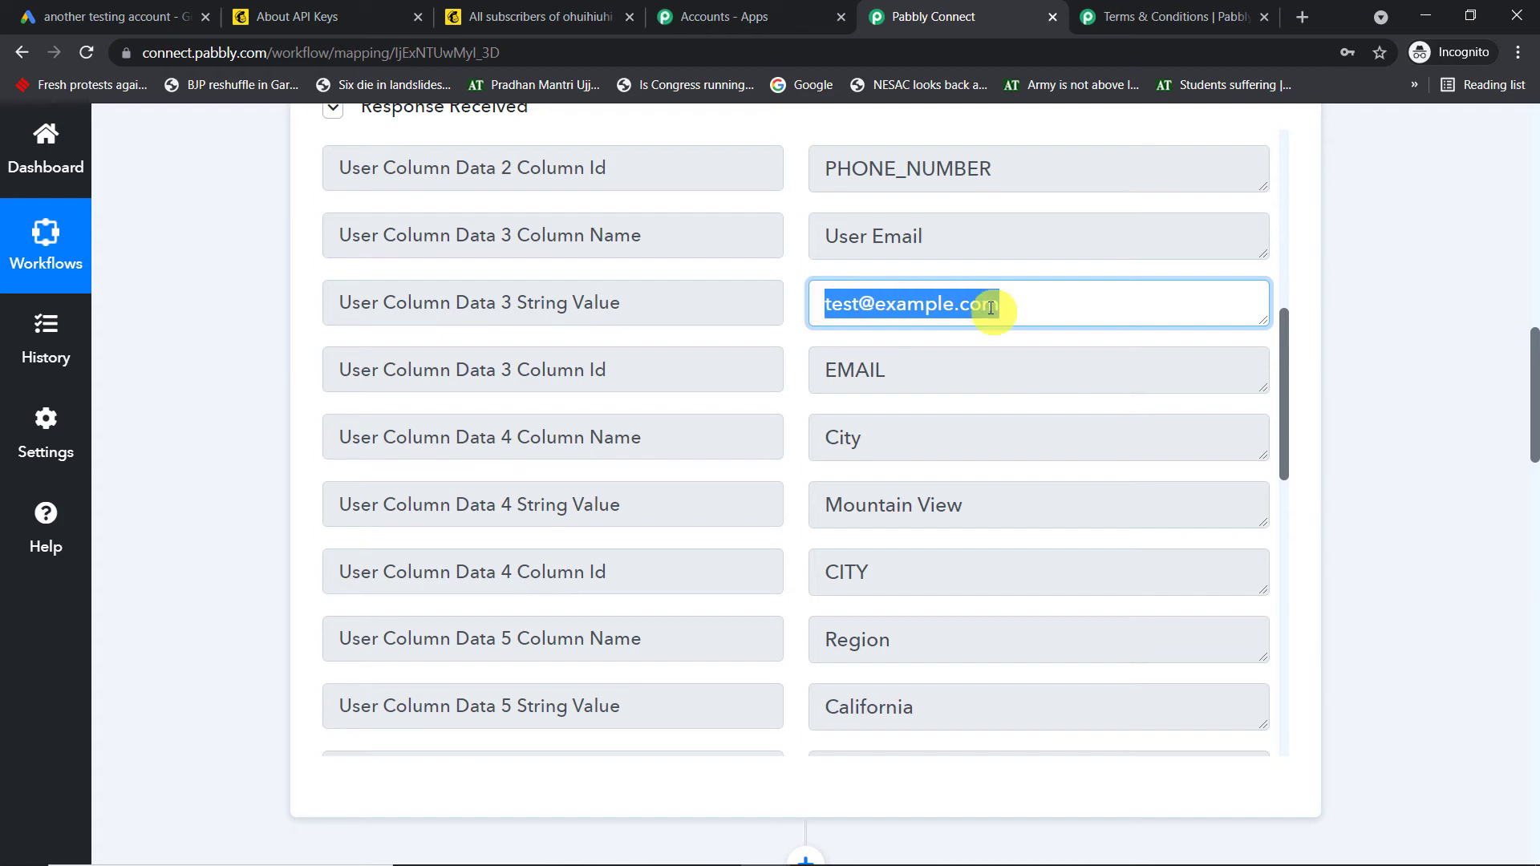
{"action": "left_click_drag", "start_coordinate": [1533, 385], "coordinate": [1533, 657]}
{"action": "left_click", "coordinate": [408, 244]}
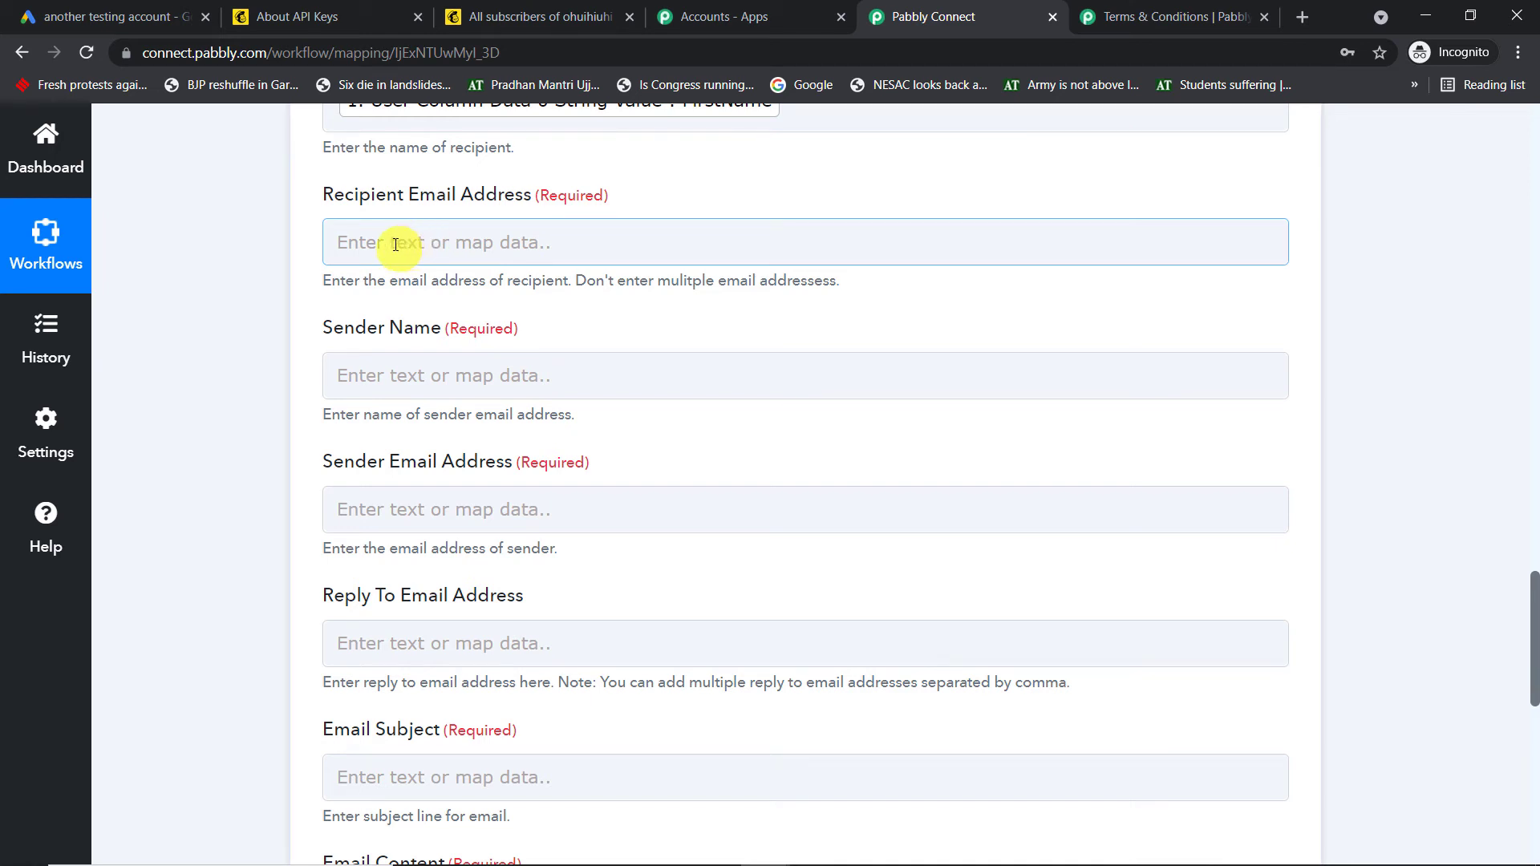
Paste the recipient's e-mail address and enter the sender's first name as Sender Name
{"action": "left_click", "coordinate": [446, 251]}
{"action": "key", "text": "ctrl+v"}
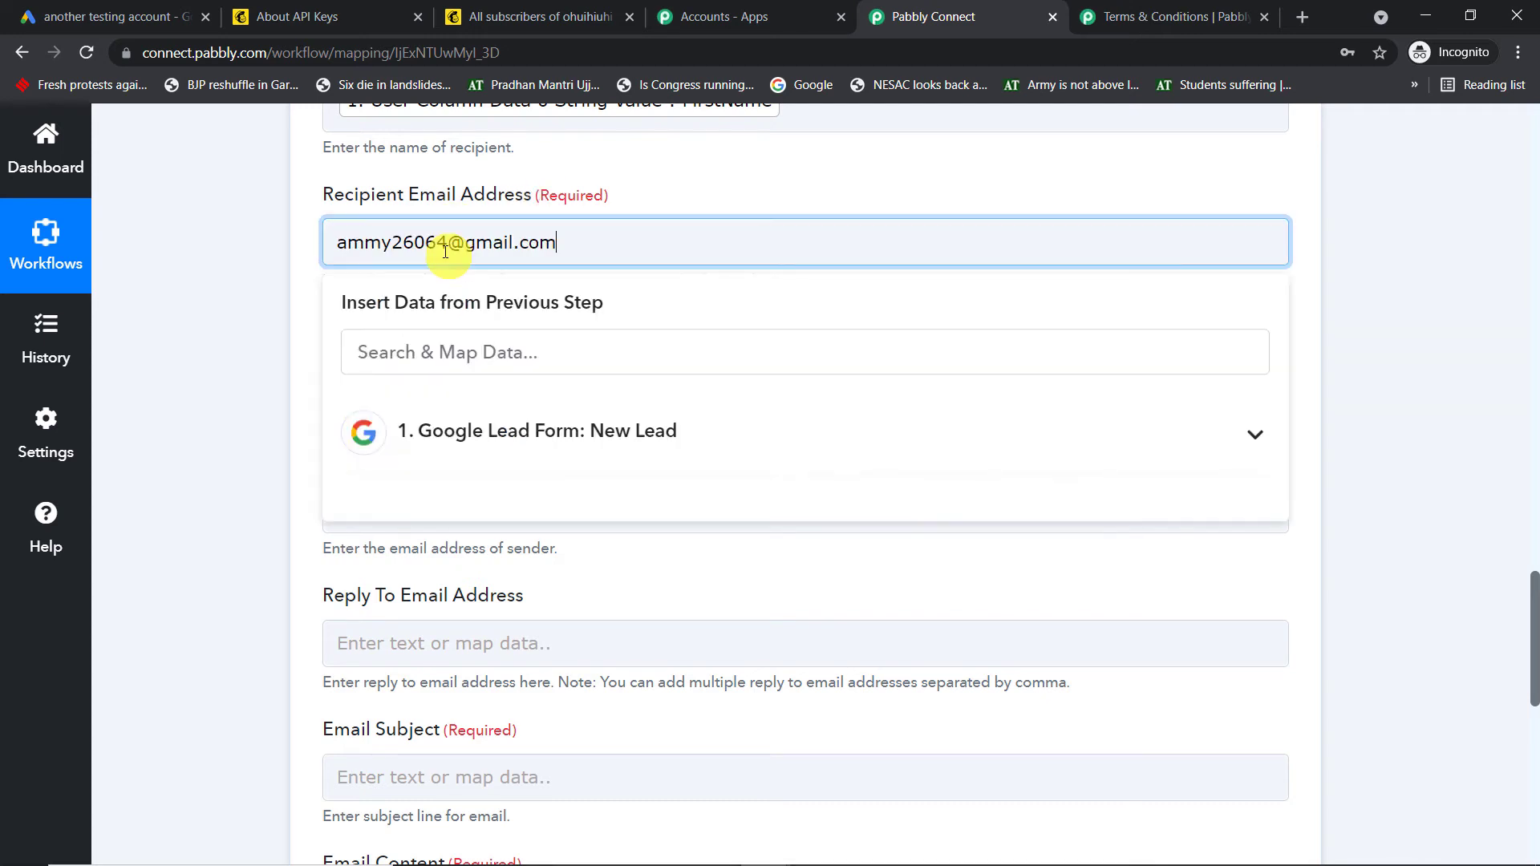
{"action": "left_click", "coordinate": [715, 194]}
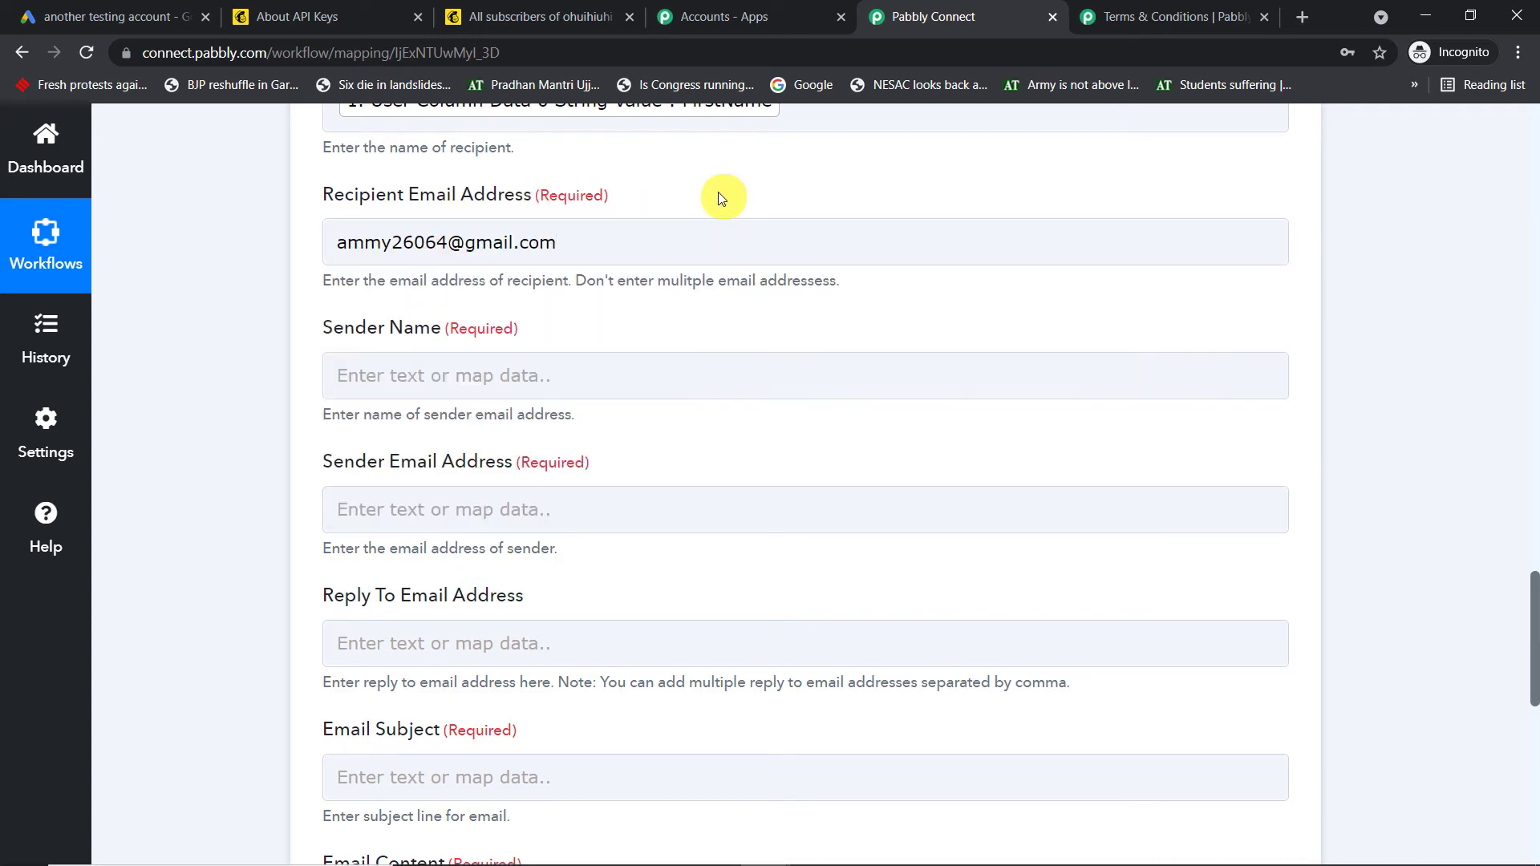
{"action": "left_click", "coordinate": [526, 369]}
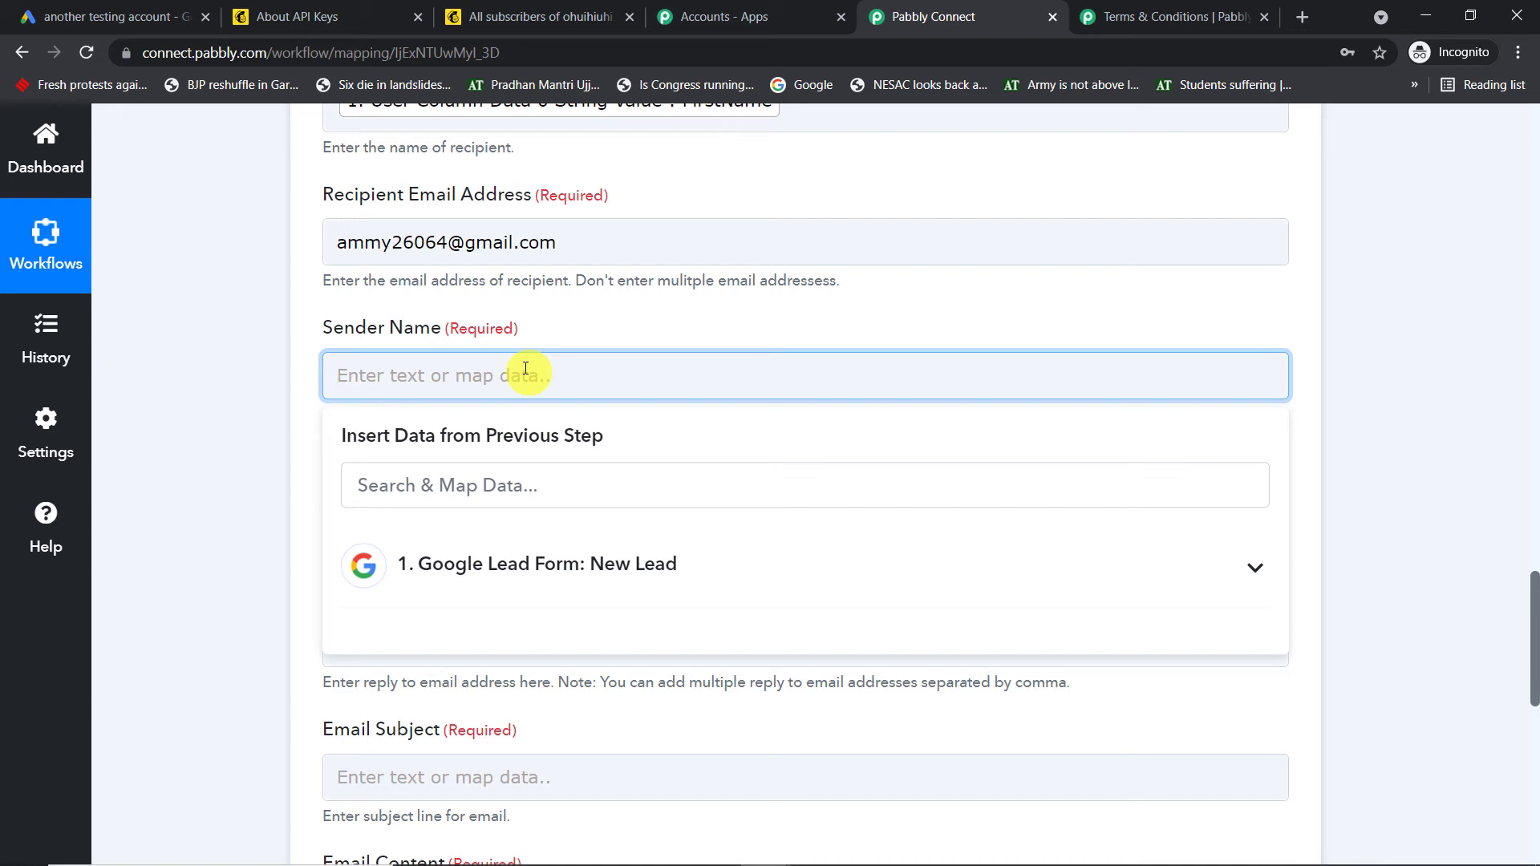
{"action": "type", "text": "aaron"}
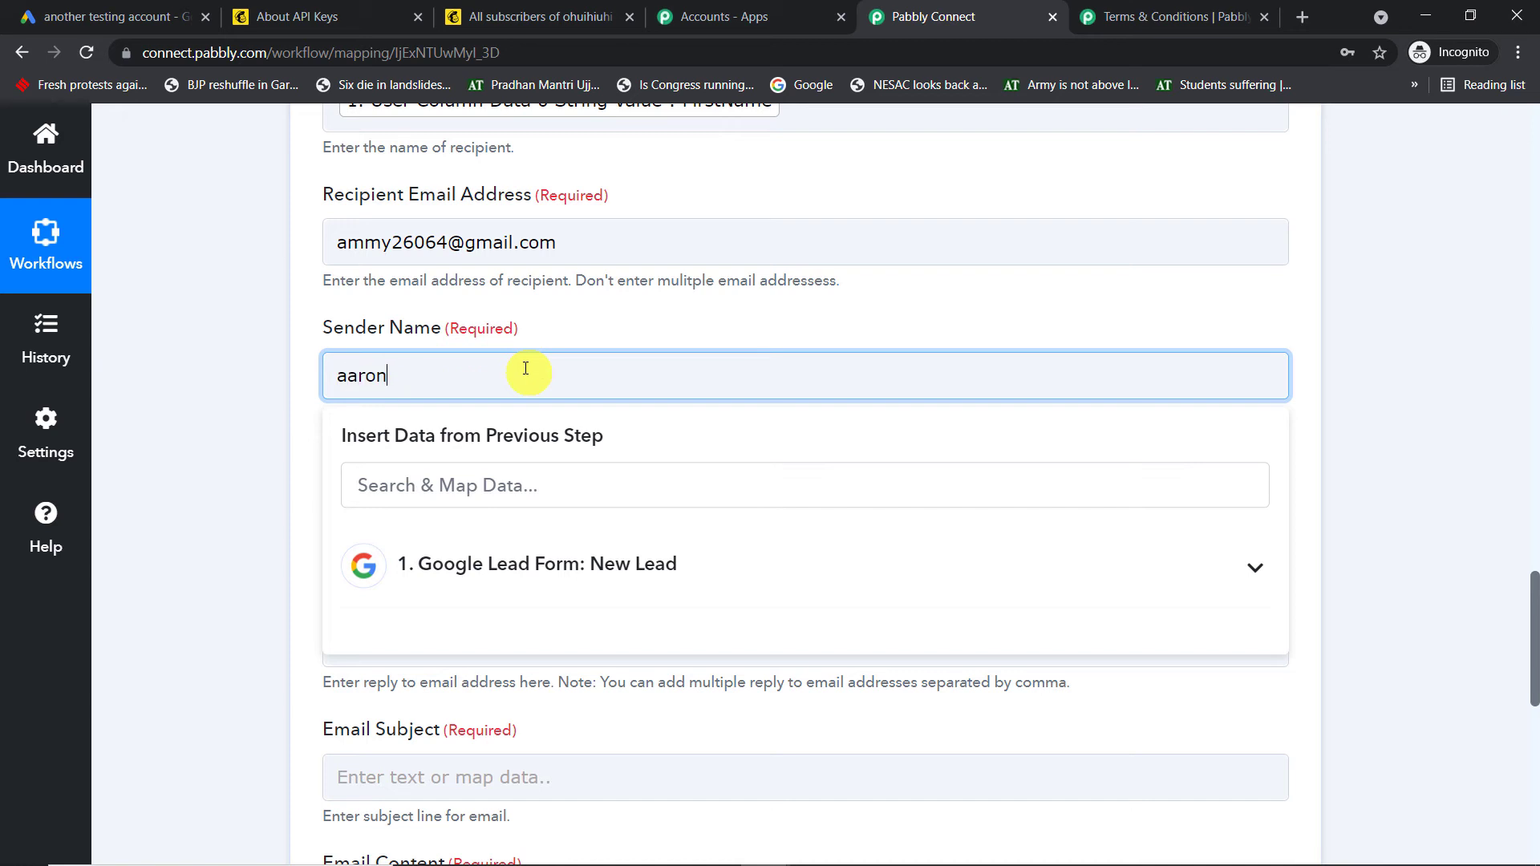
Type the sender's Gmail address into the Sender Email Address field
{"action": "left_click", "coordinate": [572, 322]}
{"action": "scroll", "coordinate": [566, 330], "scroll_direction": "down", "scroll_amount": 3}
{"action": "left_click", "coordinate": [501, 310]}
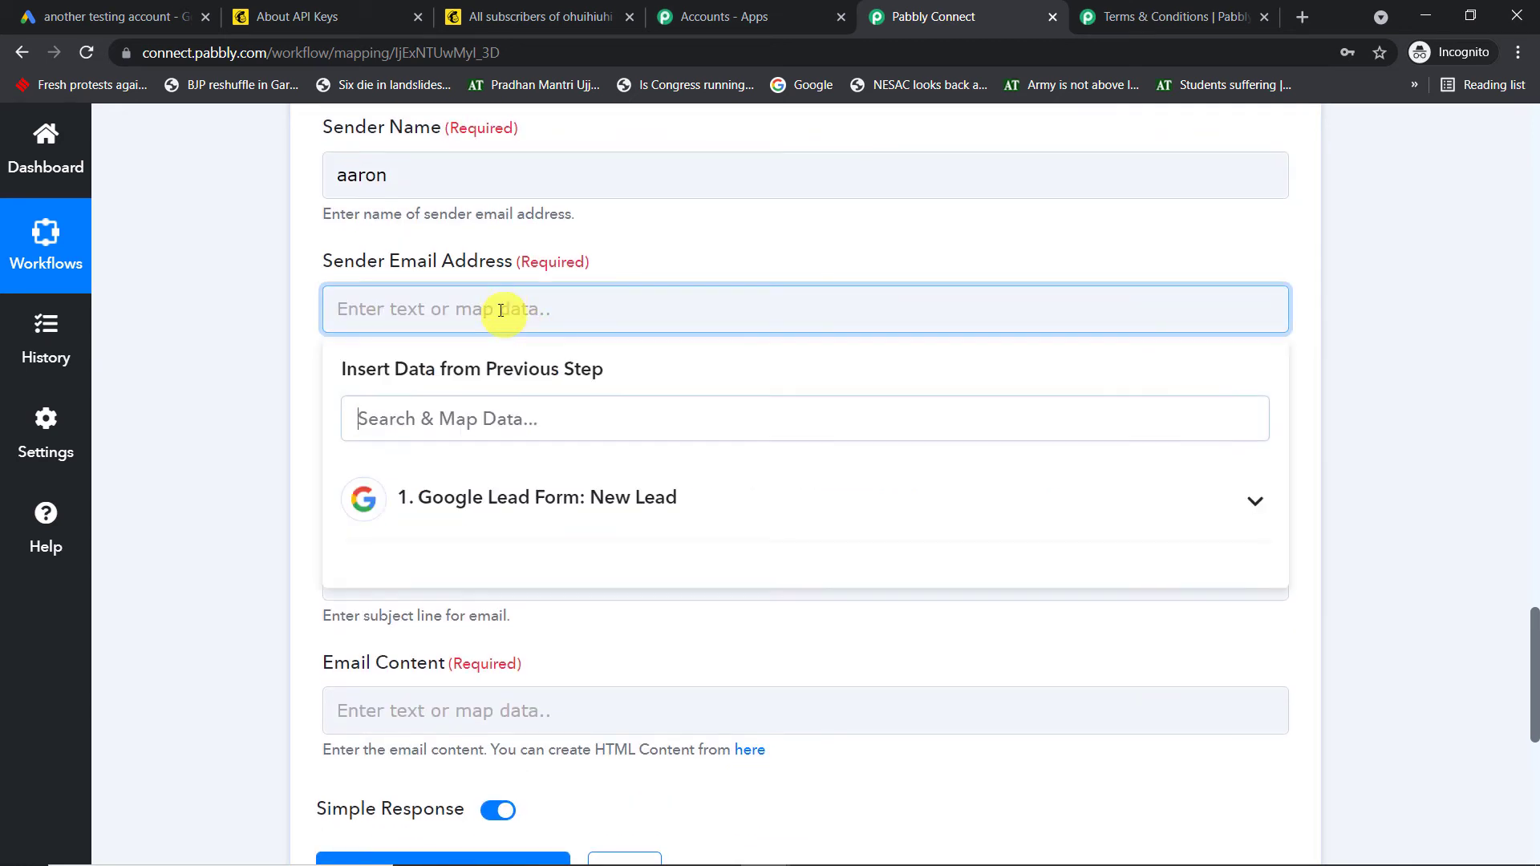
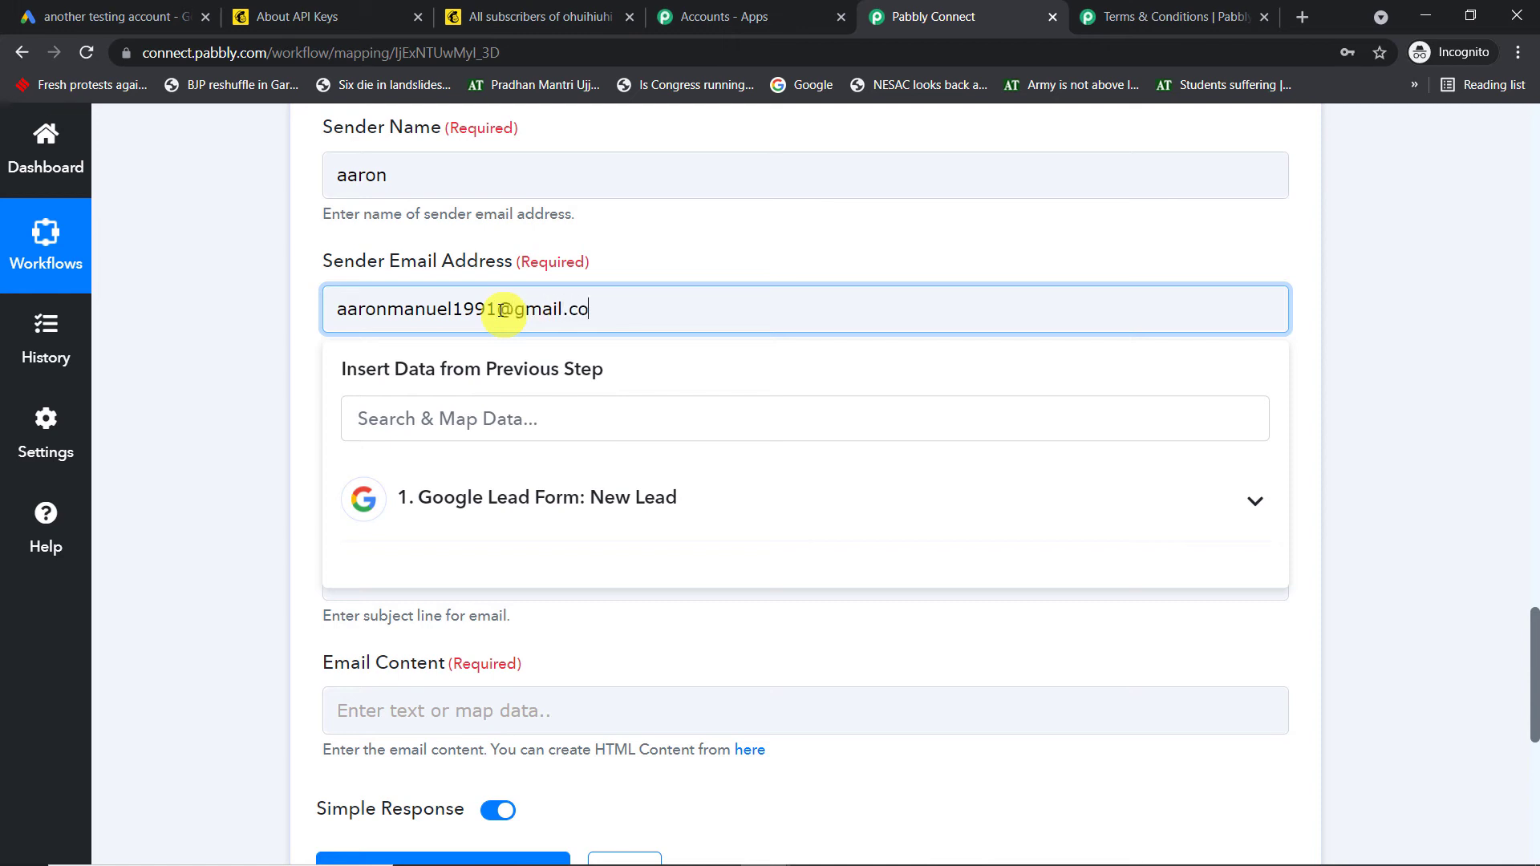
{"action": "left_click", "coordinate": [761, 237]}
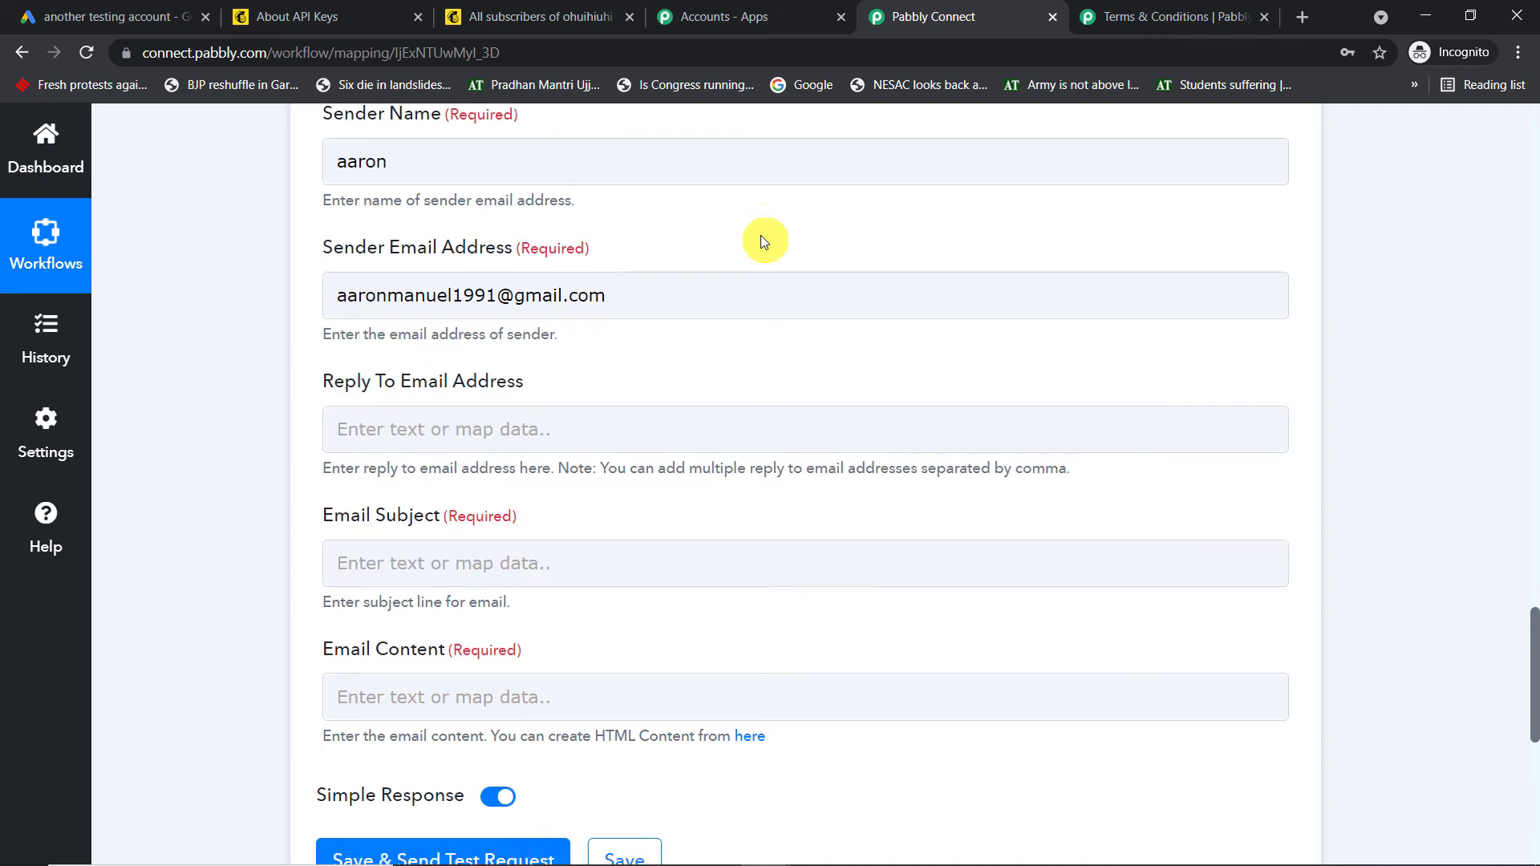
{"action": "scroll", "coordinate": [762, 237], "scroll_direction": "down", "scroll_amount": 2}
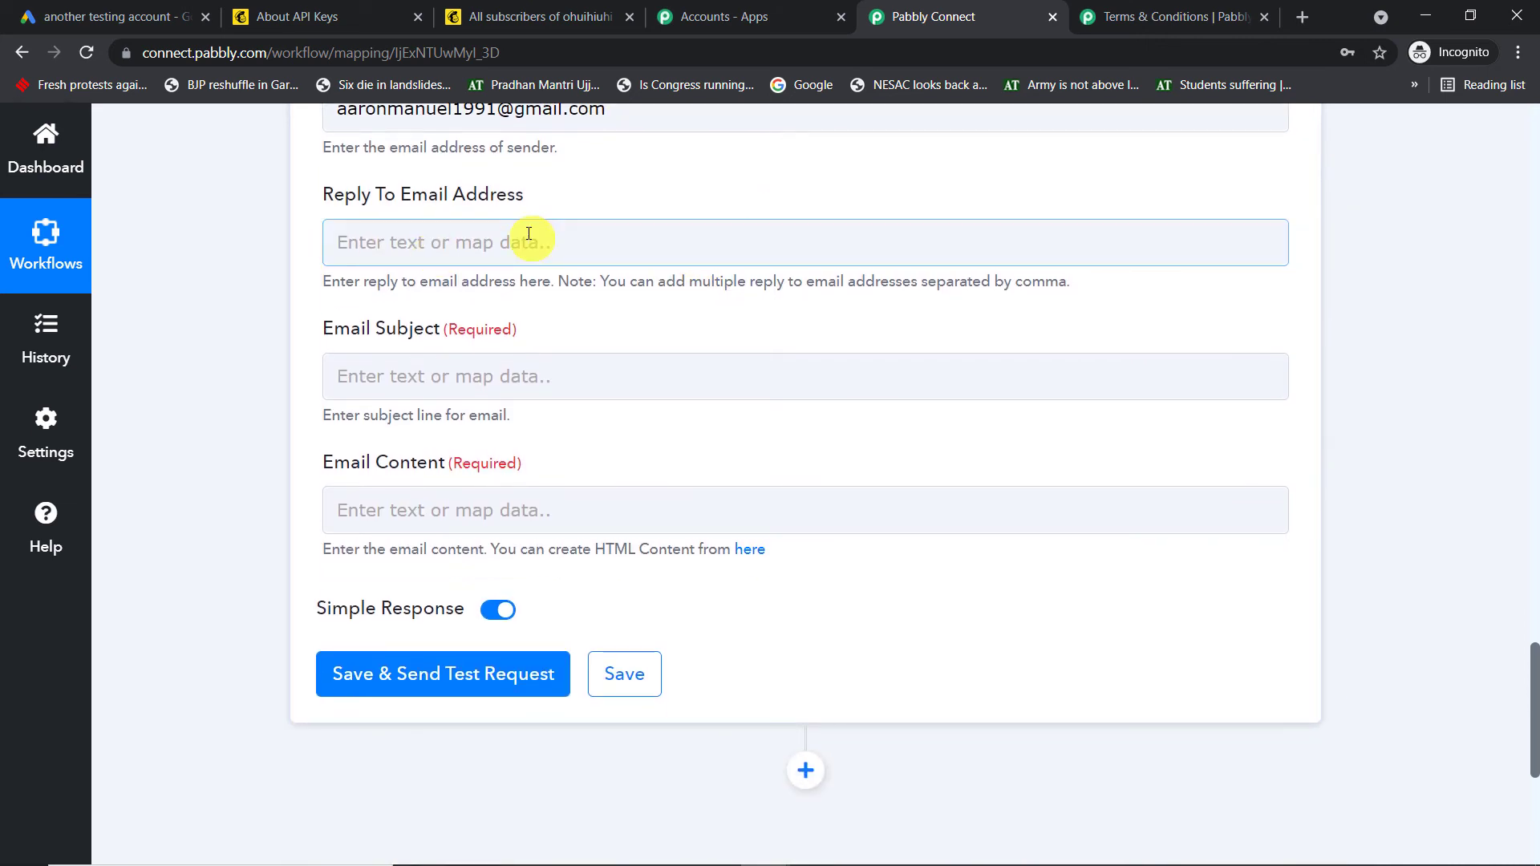
Set the email subject to 'Thanks for your Data'
{"action": "scroll", "coordinate": [529, 234], "scroll_direction": "down", "scroll_amount": 1}
{"action": "left_click", "coordinate": [462, 274]}
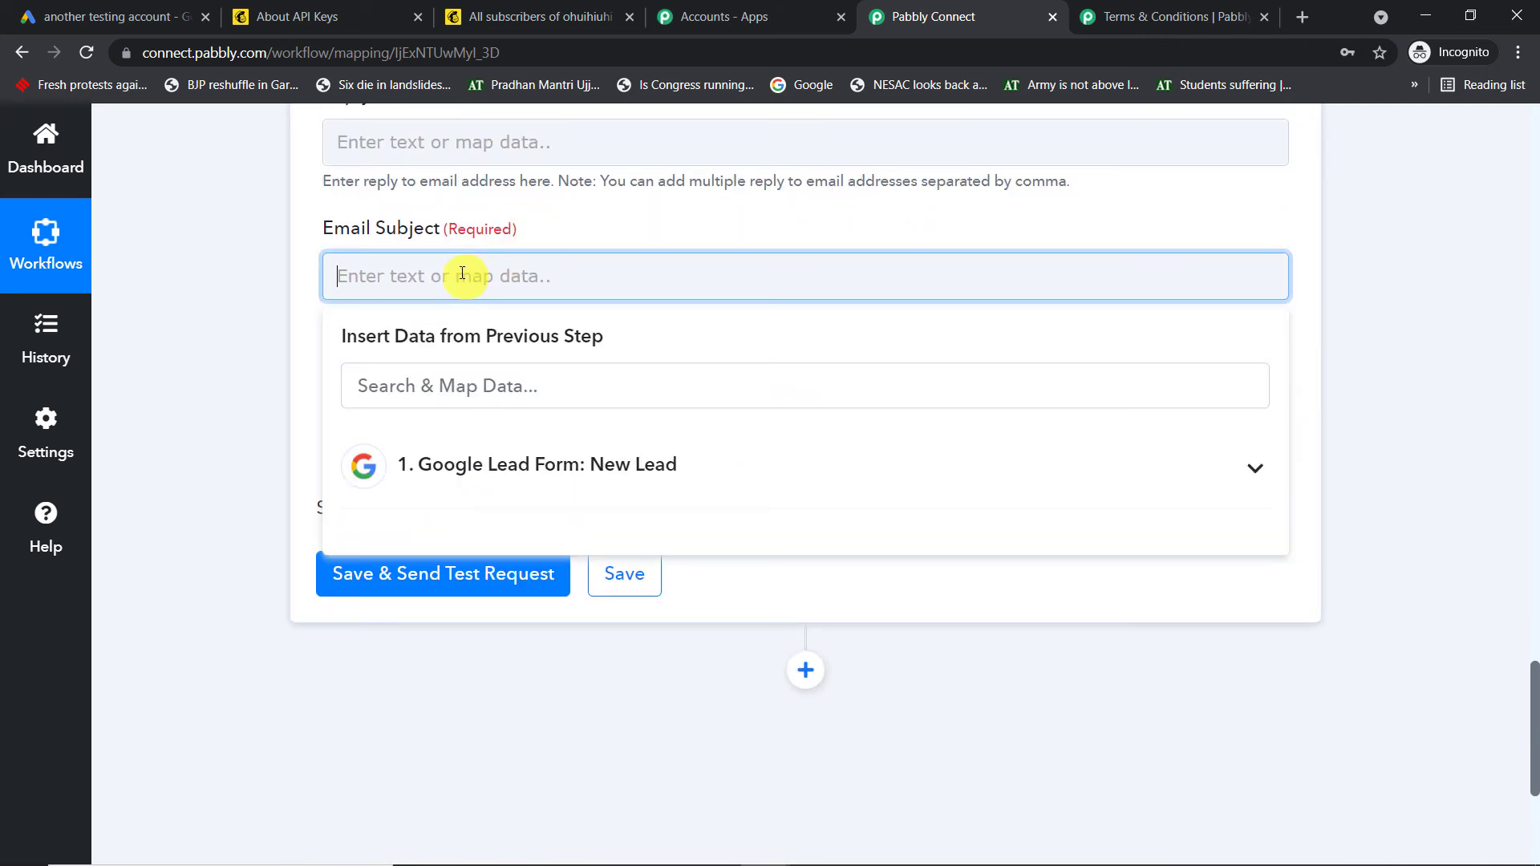
{"action": "type", "text": "Thanks fo"}
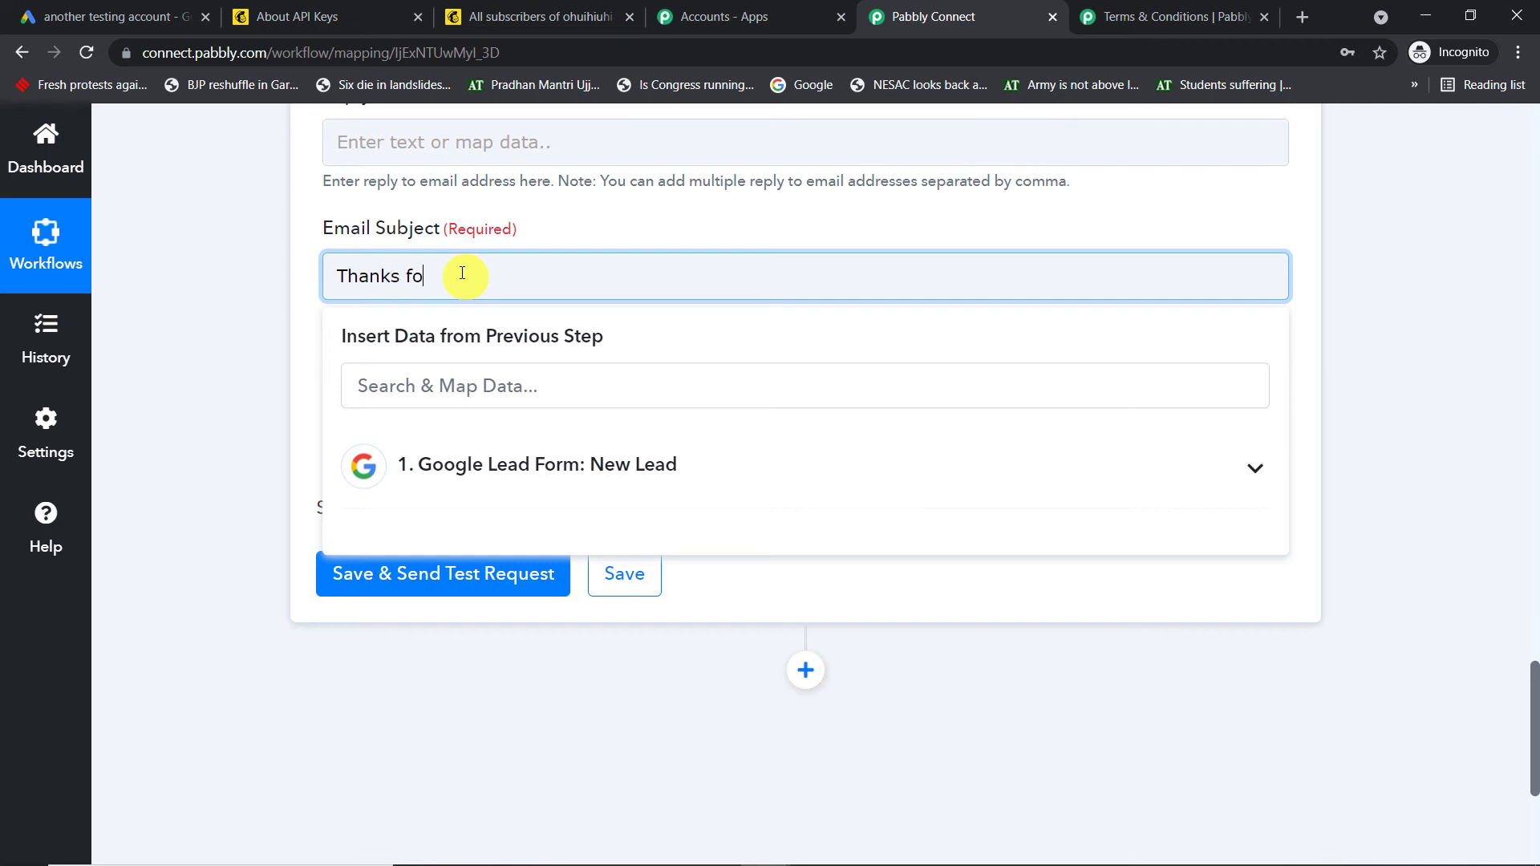
{"action": "type", "text": "r your Data"}
{"action": "left_click", "coordinate": [594, 210]}
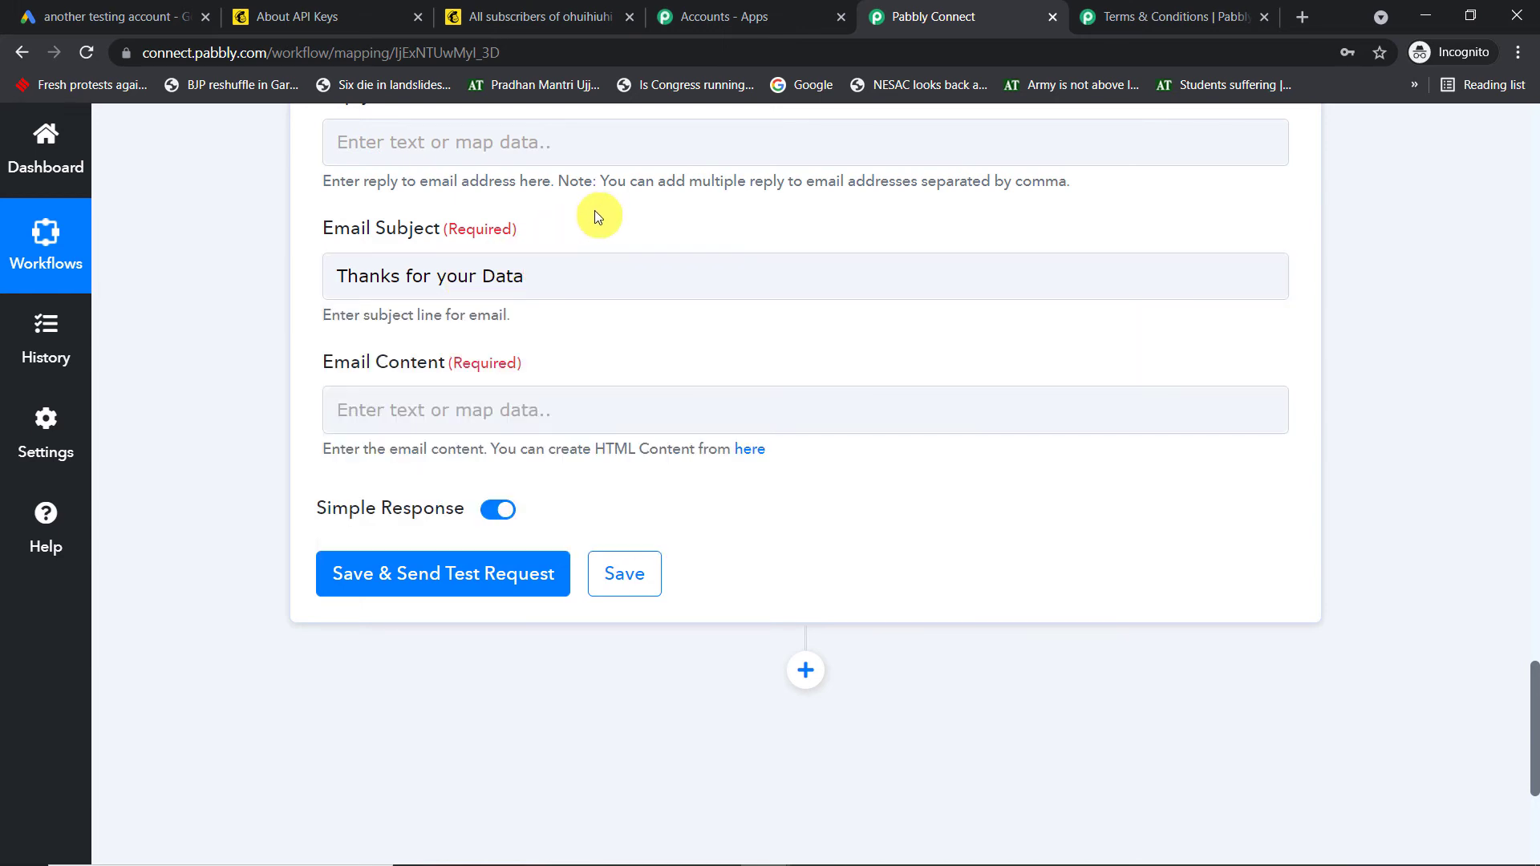
{"action": "scroll", "coordinate": [567, 276], "scroll_direction": "down", "scroll_amount": 1}
Start the email body with 'Hello,' followed by the lead's mapped FirstName field
{"action": "left_click", "coordinate": [514, 310]}
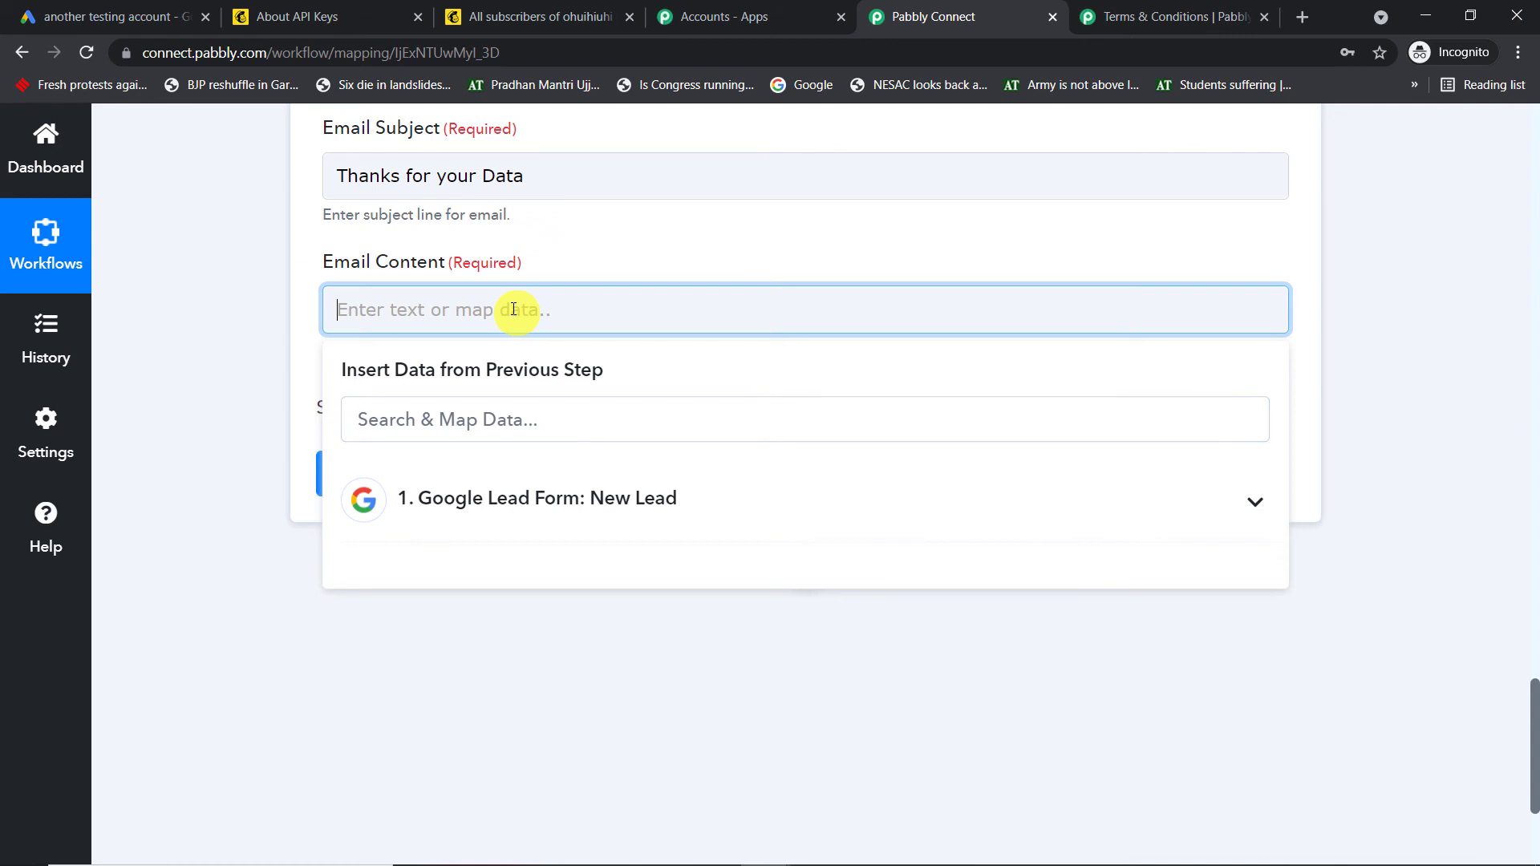
{"action": "type", "text": "Hello"}
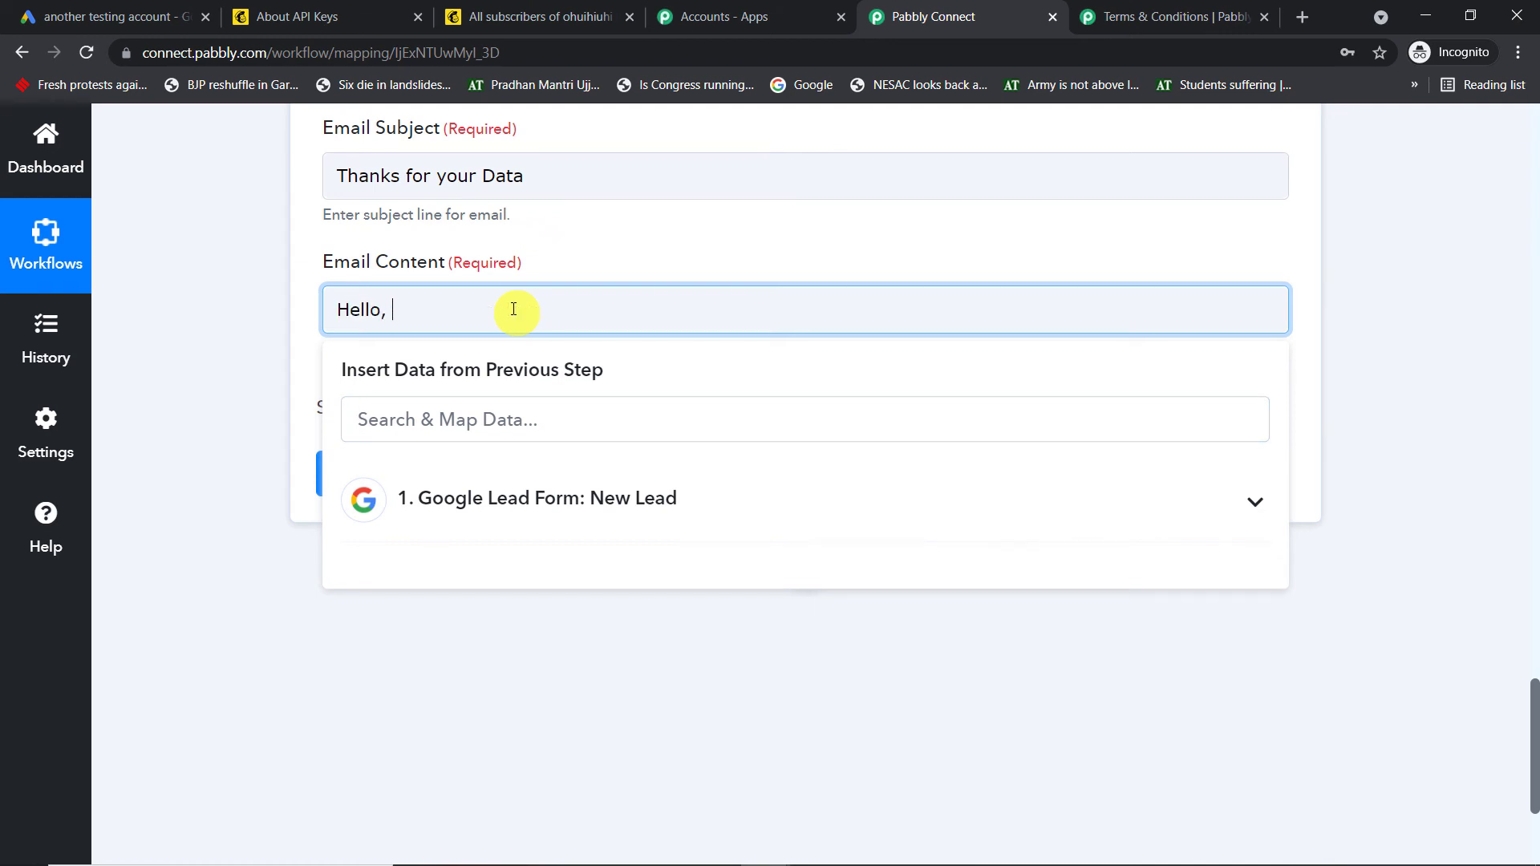
{"action": "type", "text": ","}
{"action": "left_click", "coordinate": [525, 499]}
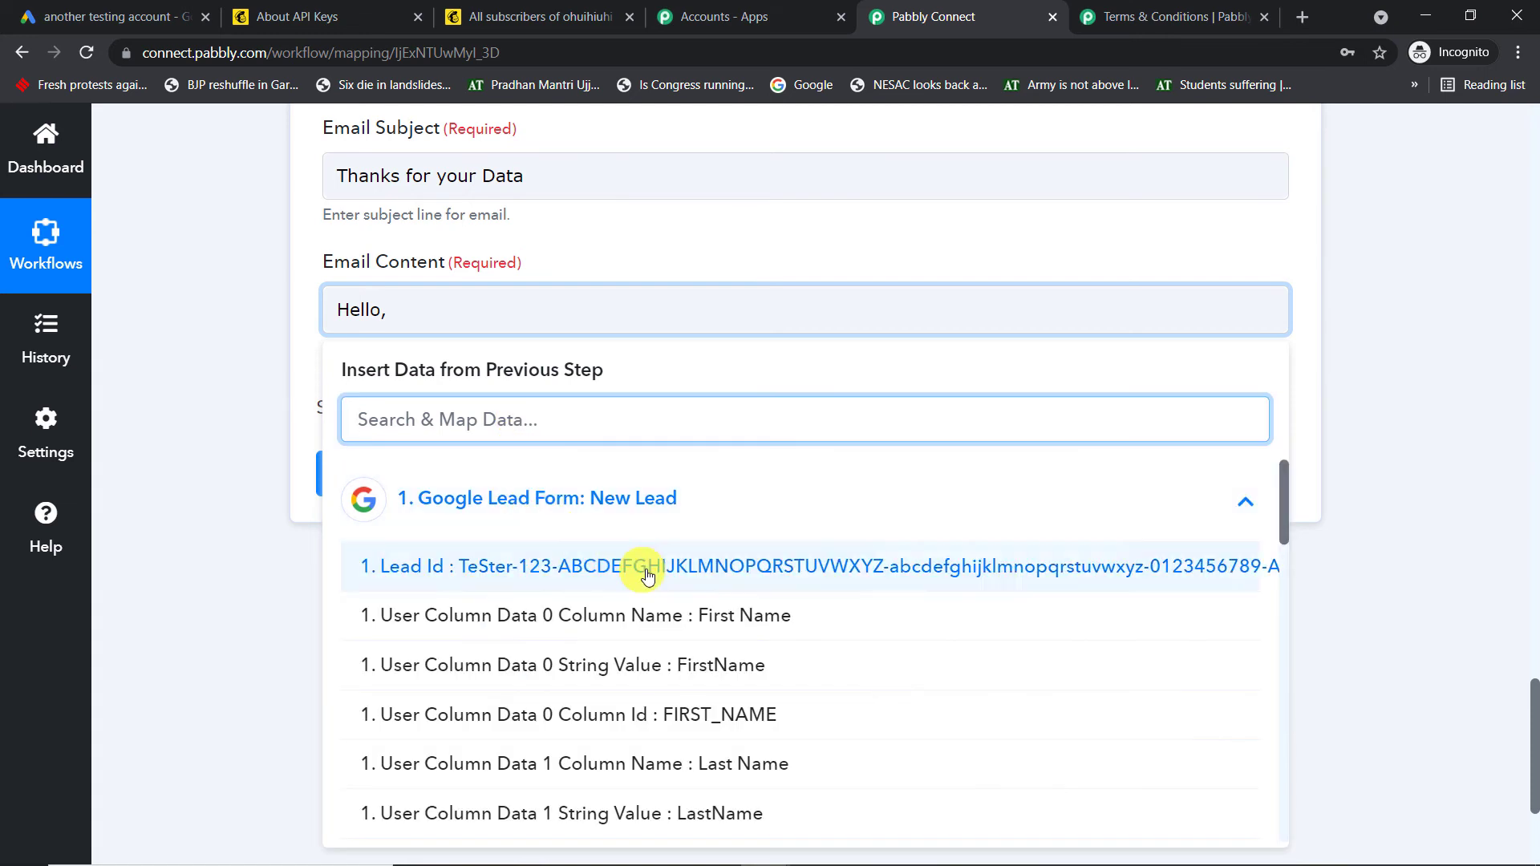
{"action": "left_click", "coordinate": [691, 665]}
{"action": "left_click", "coordinate": [875, 300]}
Finish the body by thanking the lead for filling out the Google Lead Form, signing off 'Thanks'
{"action": "type", "text": ", "}
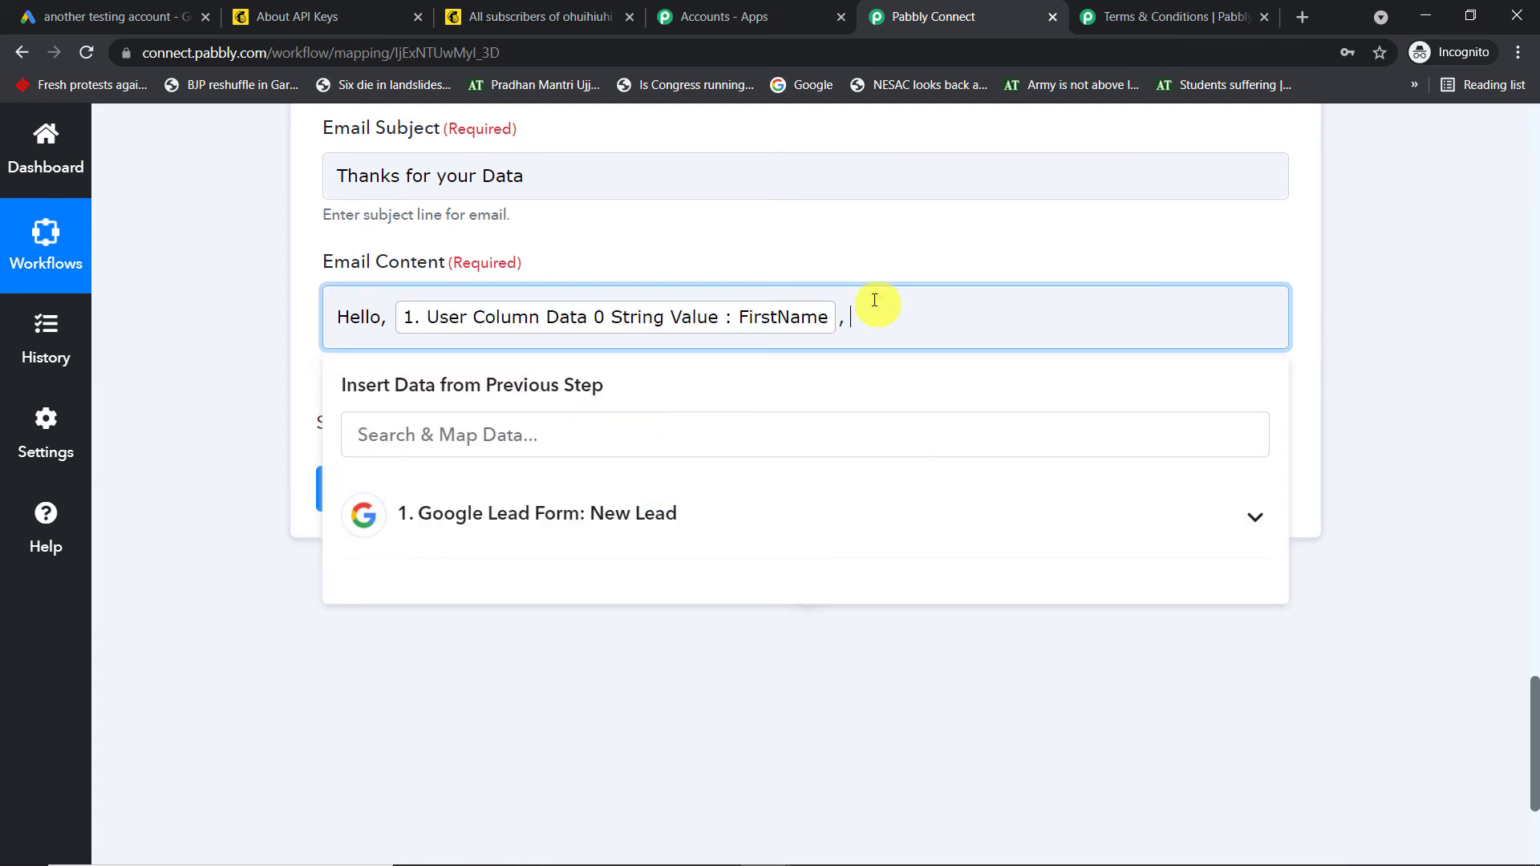
{"action": "type", "text": "thanks for filling out our Google A"}
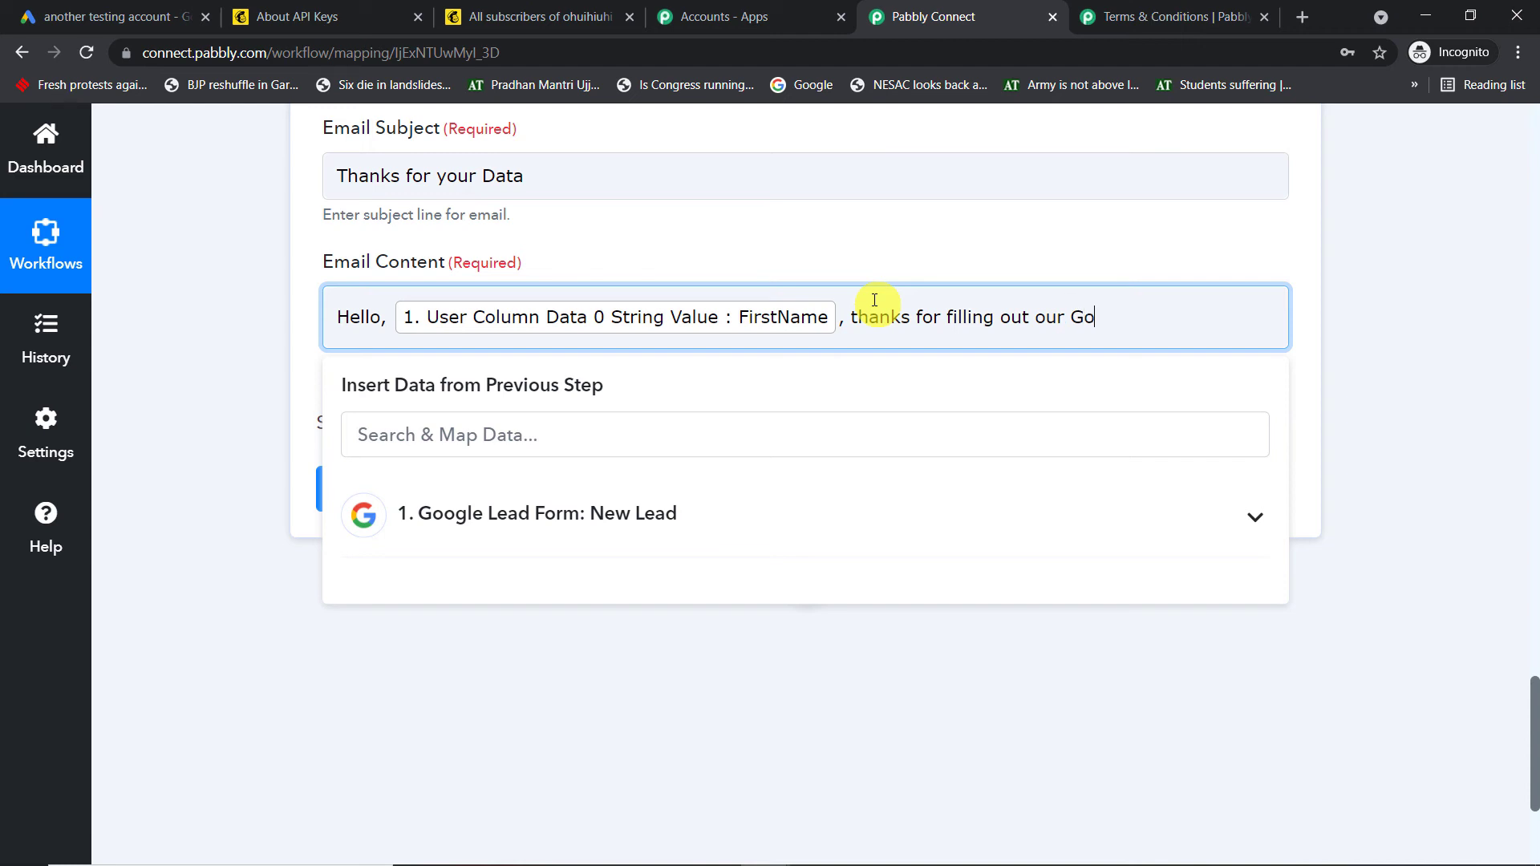
{"action": "key", "text": "BackSpace"}
{"action": "type", "text": "Lead Form. Pleas"}
{"action": "key", "text": "BackSpace"}
{"action": "key", "text": "BackSpace"}
{"action": "key", "text": "BackSpace"}
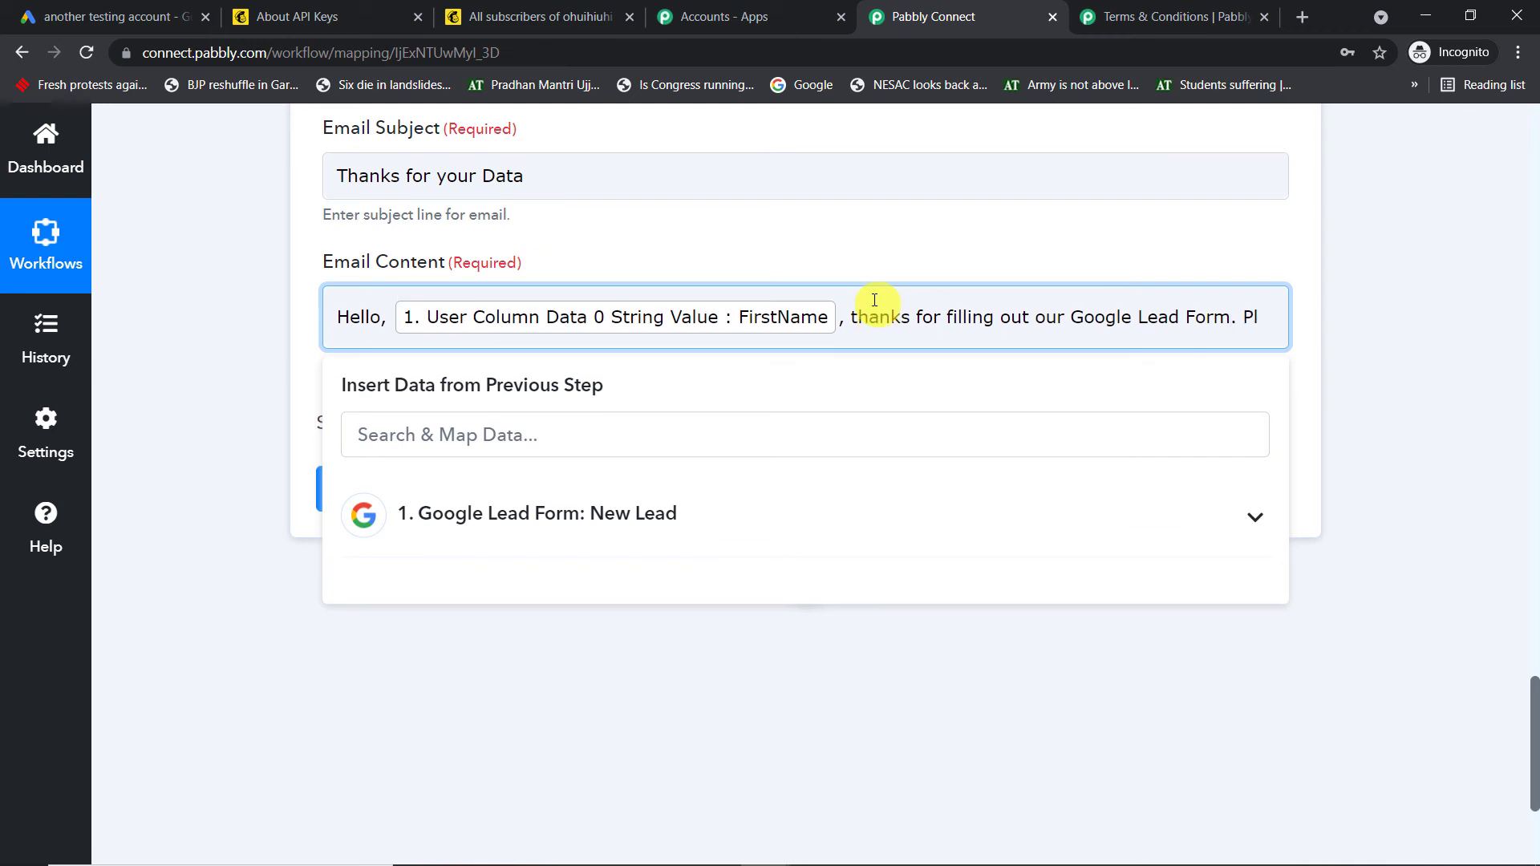
{"action": "key", "text": "BackSpace"}
{"action": "key", "text": "BackSpace"}
{"action": "type", "text": "Ypu"}
{"action": "key", "text": "BackSpace"}
{"action": "key", "text": "BackSpace"}
{"action": "key", "text": "BackSpace"}
{"action": "type", "text": "ou will be "}
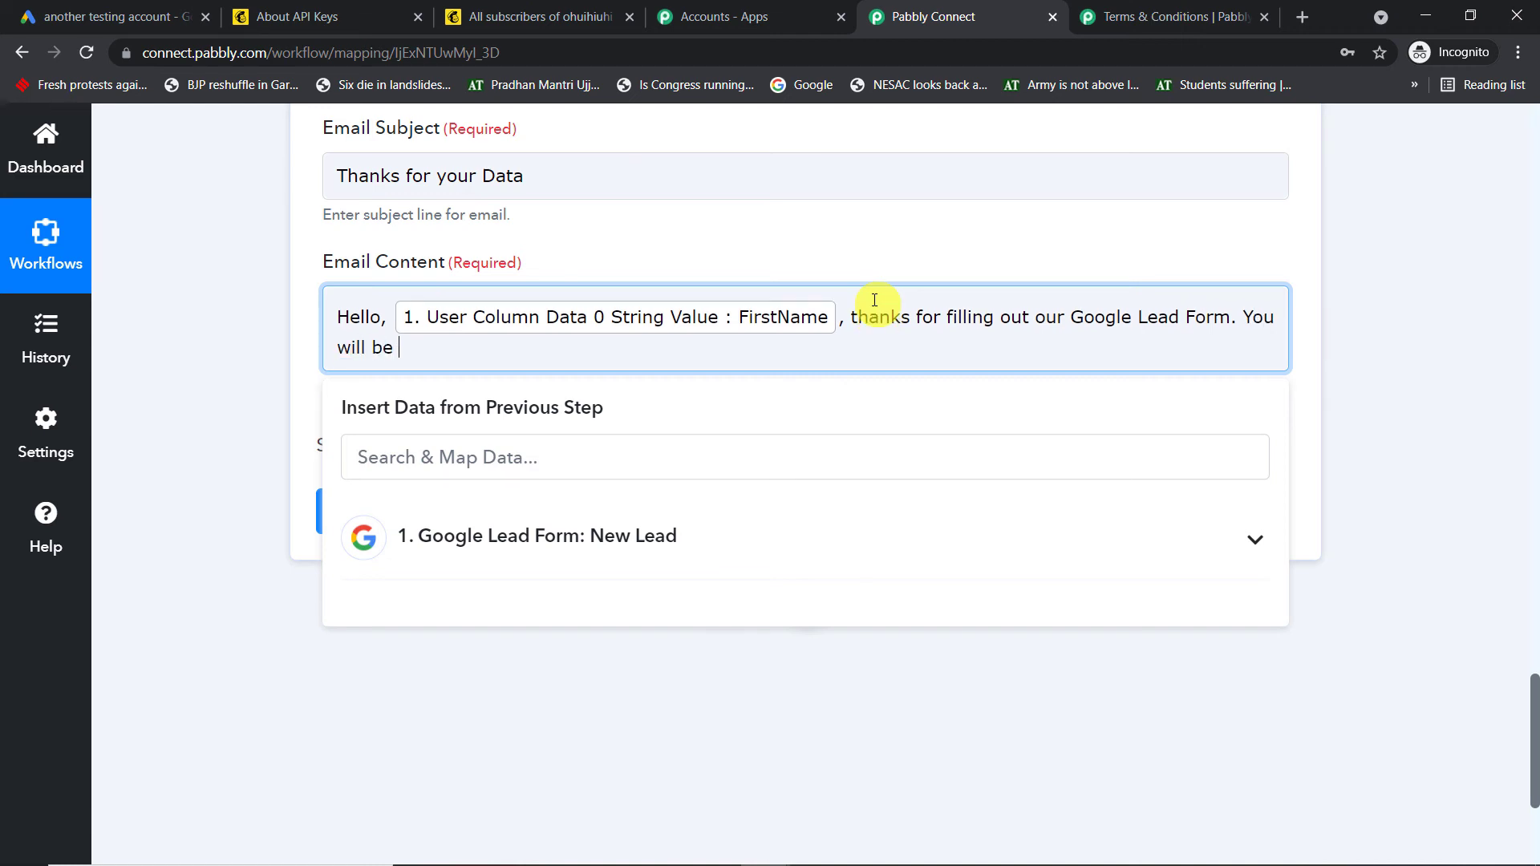
{"action": "type", "text": "recieving a ton of emails"}
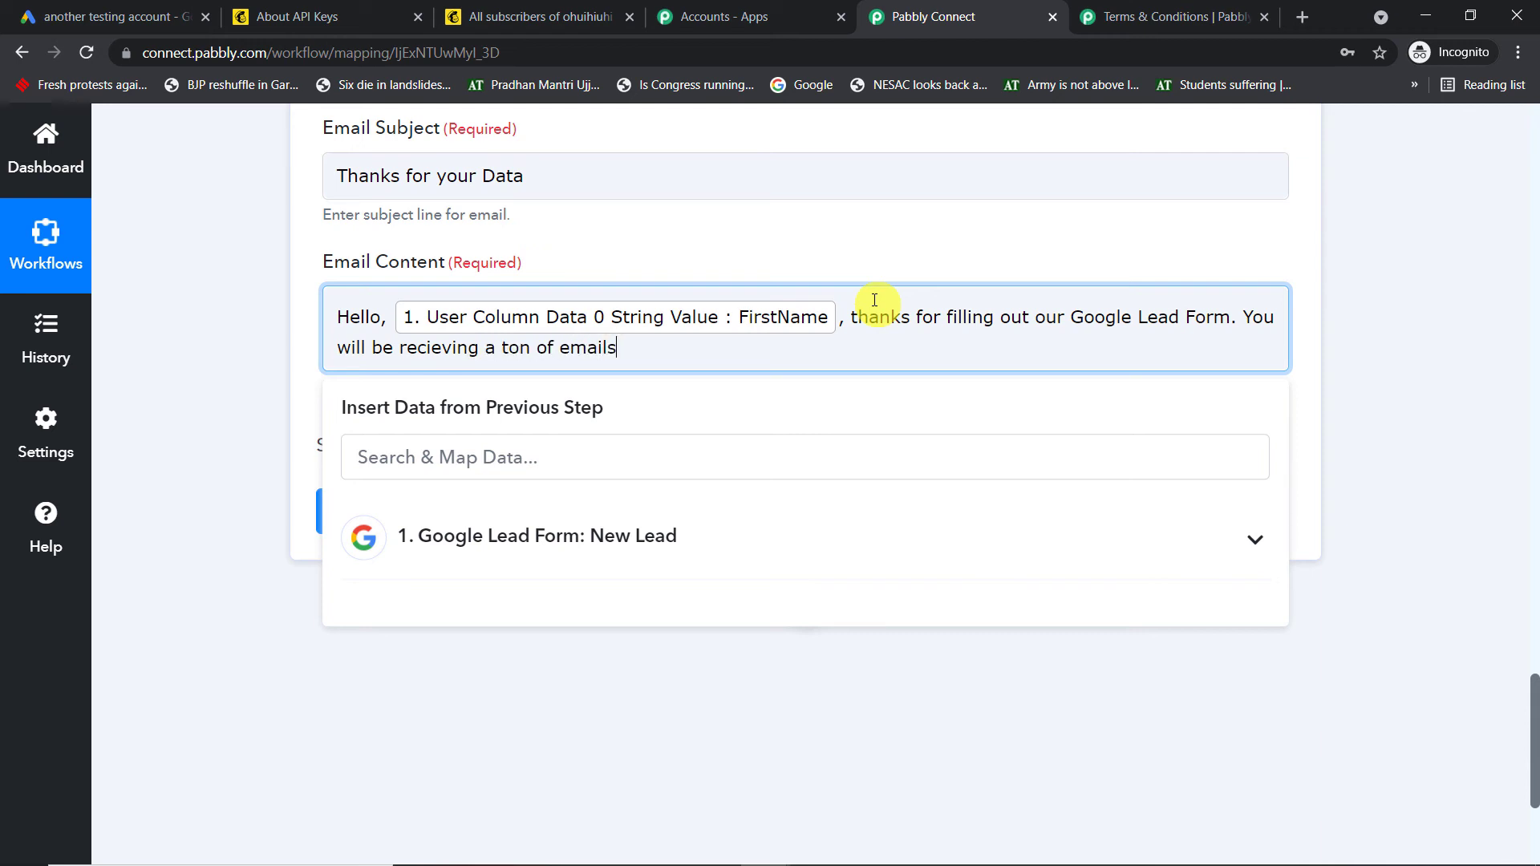
{"action": "key", "text": "BackSpace"}
{"action": "key", "text": "BackSpace"}
{"action": "key", "text": "BackSpace"}
{"action": "key", "text": "BackSpace"}
{"action": "key", "text": "BackSpace"}
{"action": "key", "text": "BackSpace"}
{"action": "key", "text": "BackSpace"}
{"action": "key", "text": "BackSpace"}
{"action": "key", "text": "BackSpace"}
{"action": "key", "text": "BackSpace"}
{"action": "key", "text": "BackSpace"}
{"action": "type", "text": "lot of informtion o"}
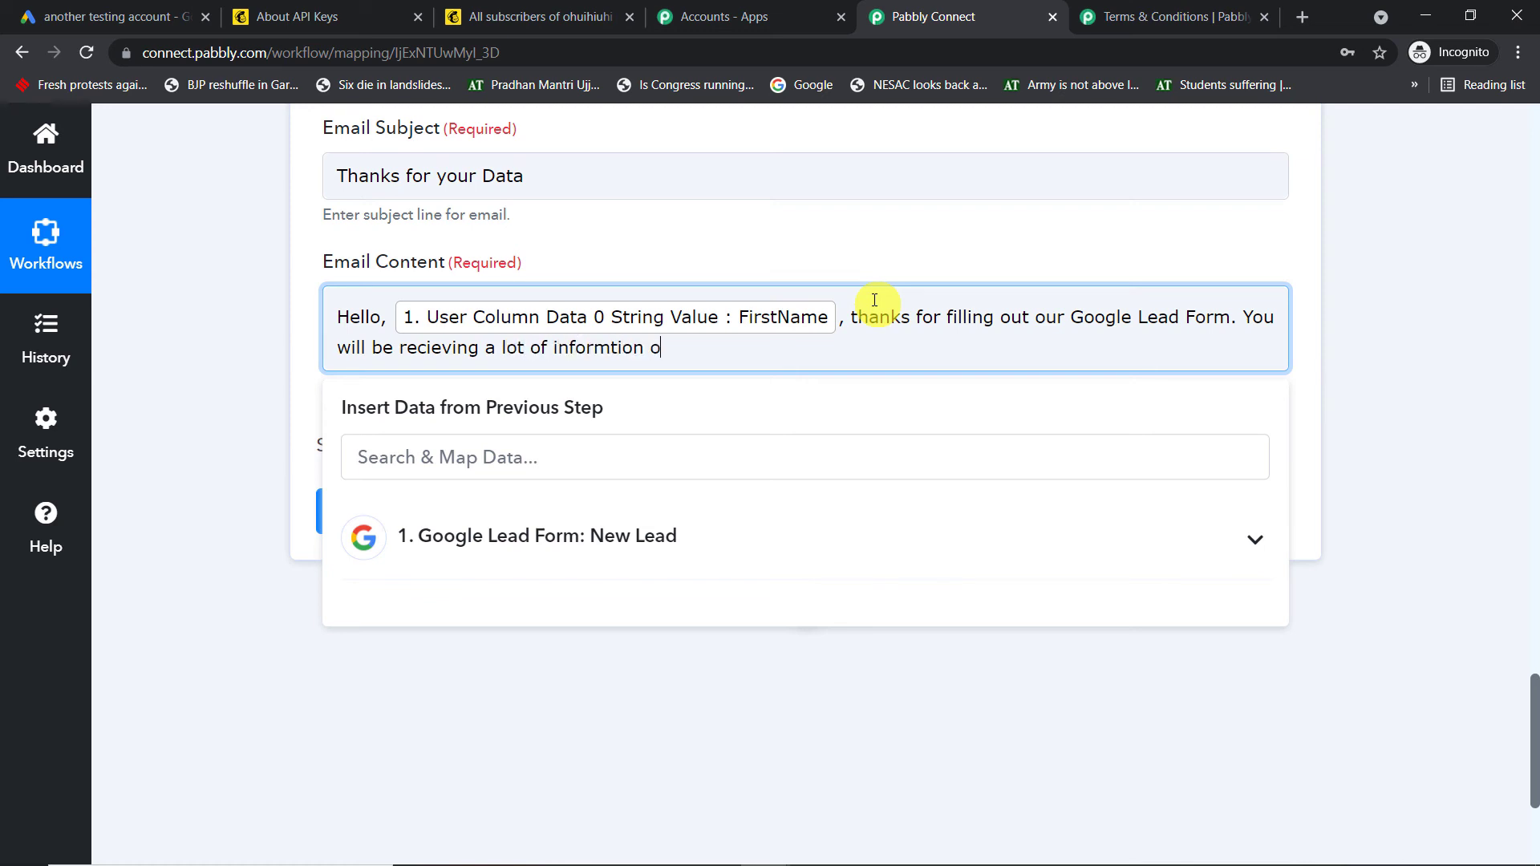
{"action": "type", "text": "n this email address. Thanks"}
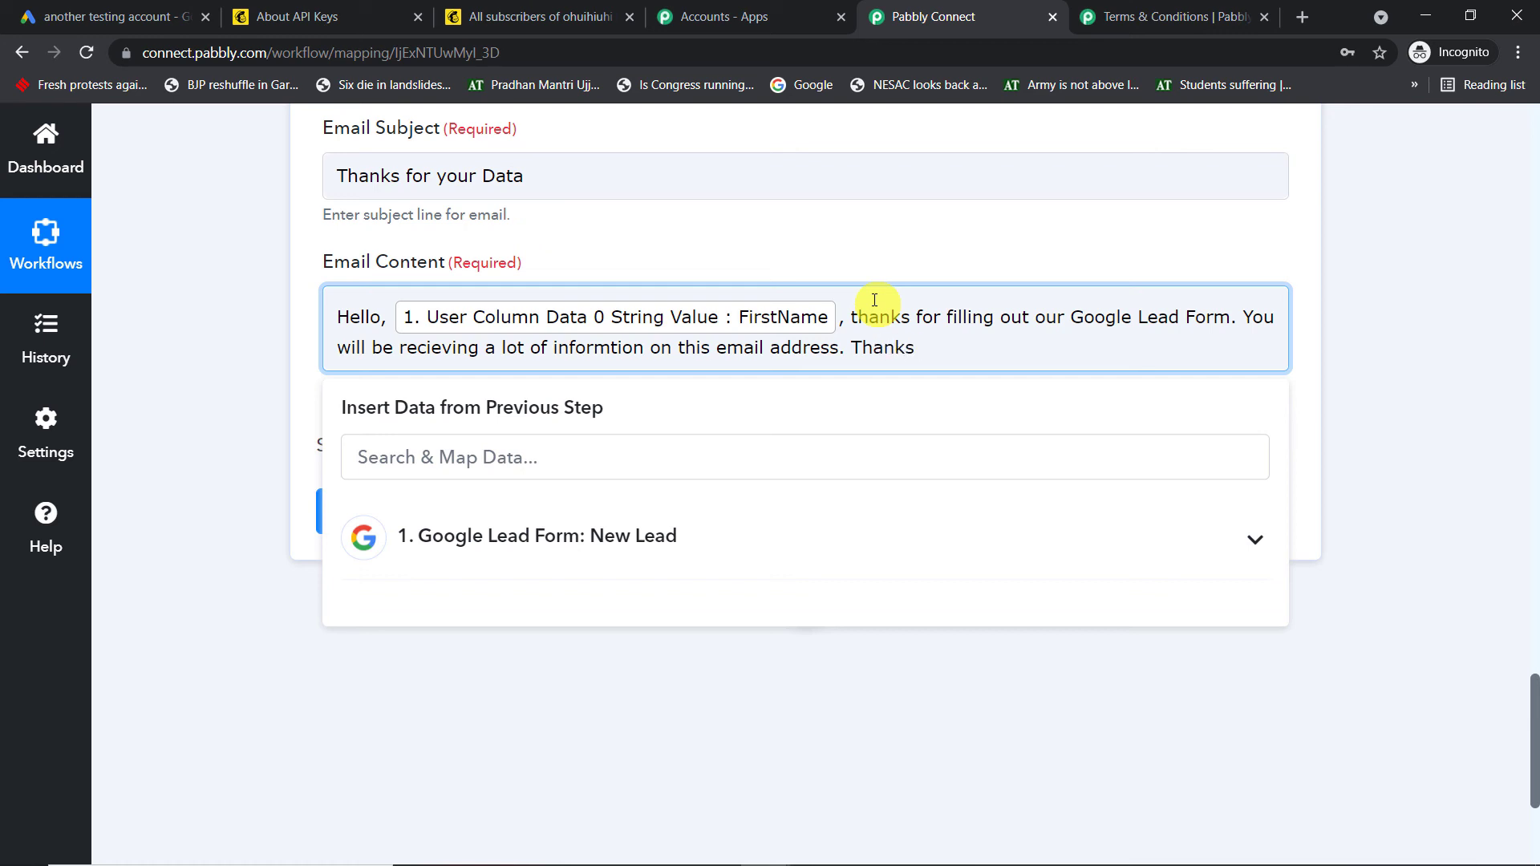
Save the Gmail action and send a test request, confirming the response shows SENT
{"action": "left_click", "coordinate": [1361, 258]}
{"action": "left_click", "coordinate": [445, 517]}
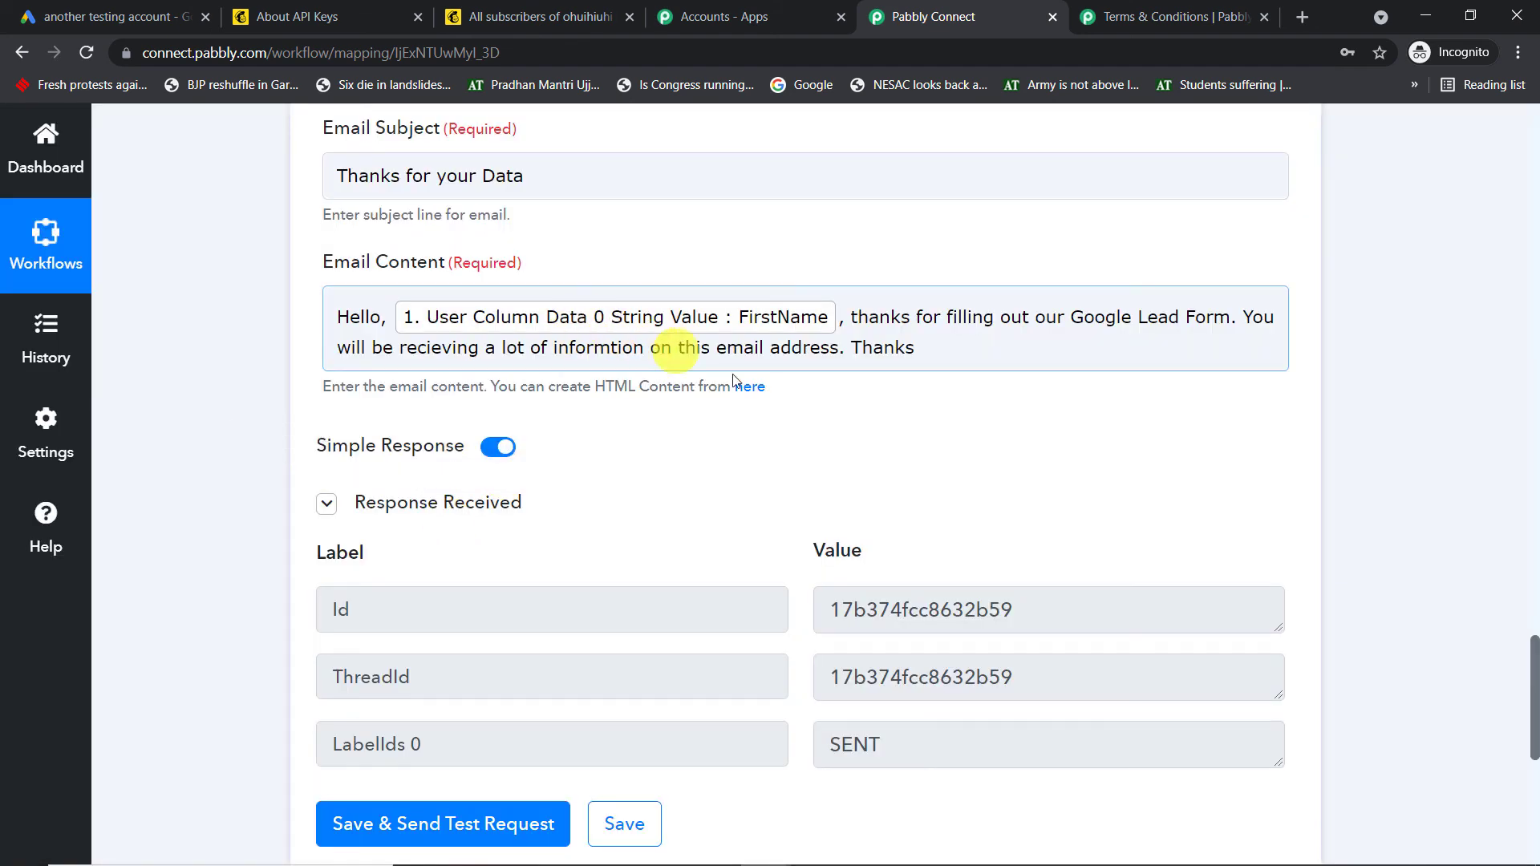
{"action": "scroll", "coordinate": [770, 399], "scroll_direction": "up", "scroll_amount": 8}
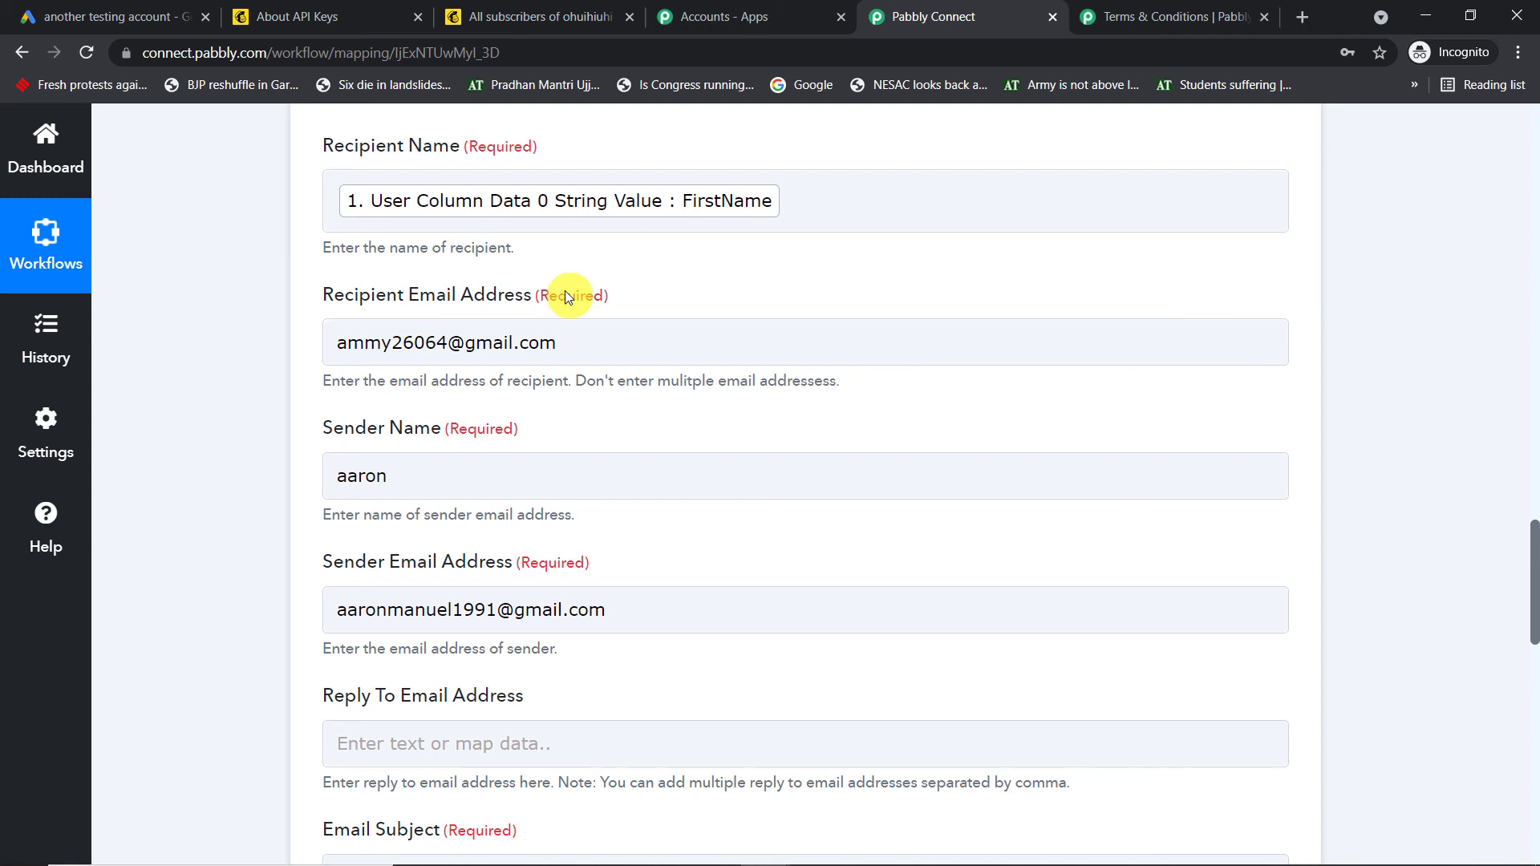
{"action": "mouse_move", "coordinate": [721, 846]}
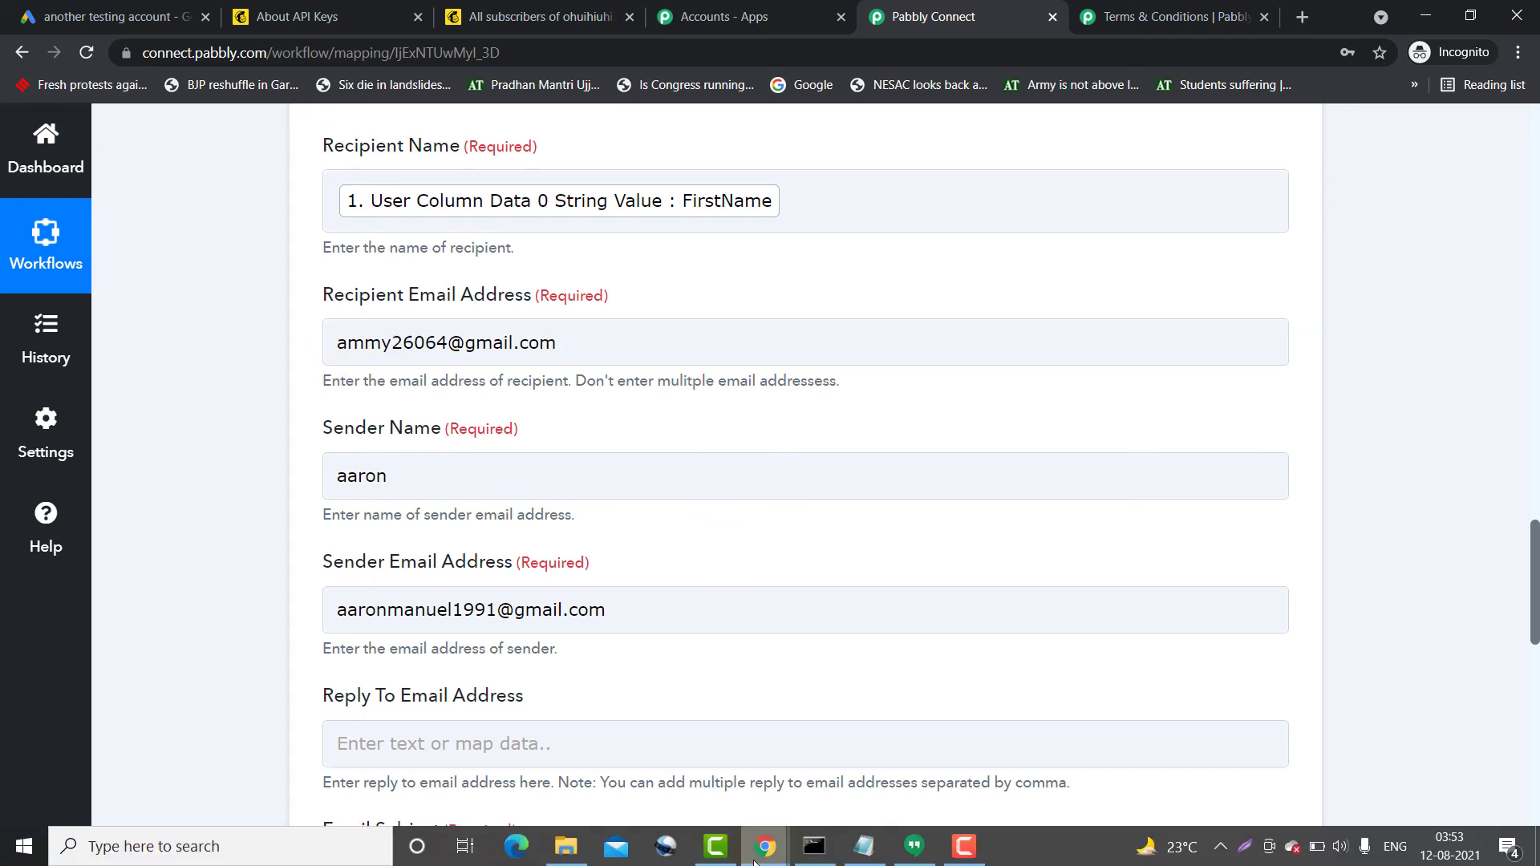
Open the received 'Thanks for your Data' test email in the Gmail inbox
{"action": "left_click", "coordinate": [684, 792]}
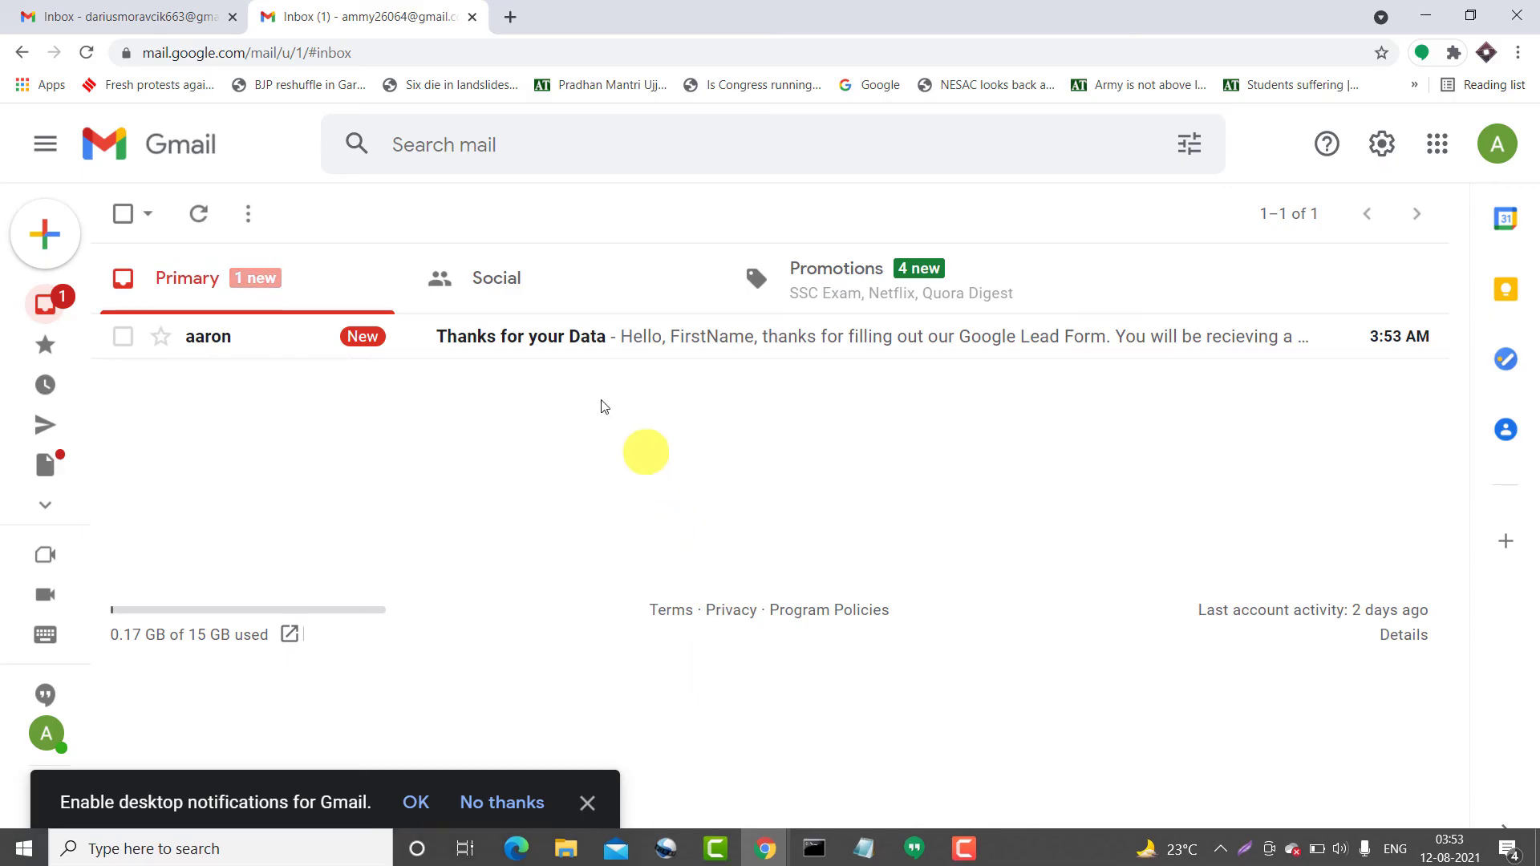
{"action": "left_click", "coordinate": [583, 345]}
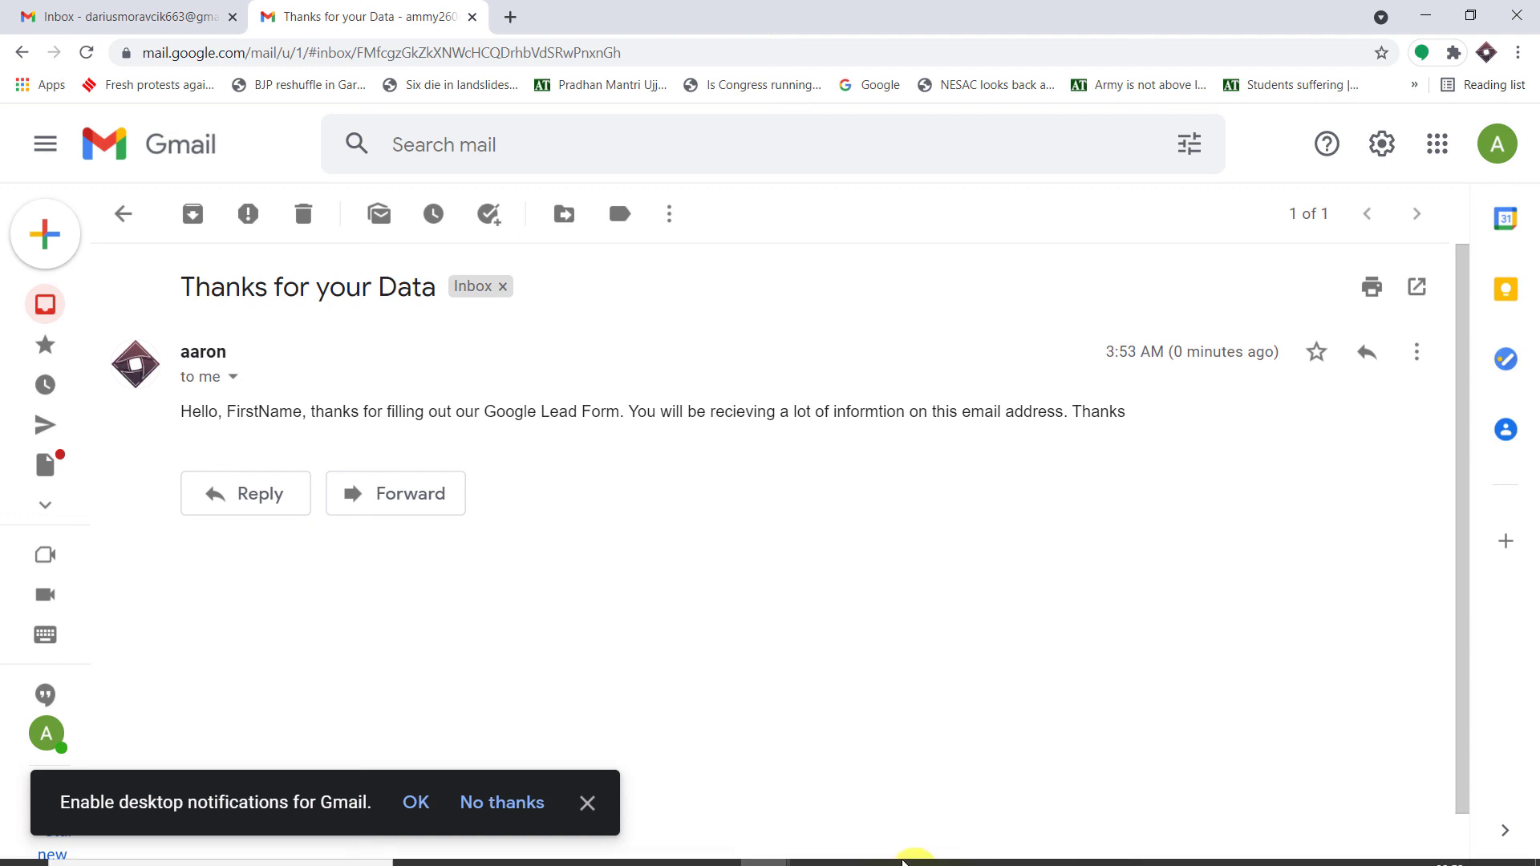
Return to Pabbly Connect and collapse the Google Lead Form trigger to show both workflow steps
{"action": "mouse_move", "coordinate": [766, 846]}
{"action": "left_click", "coordinate": [876, 774]}
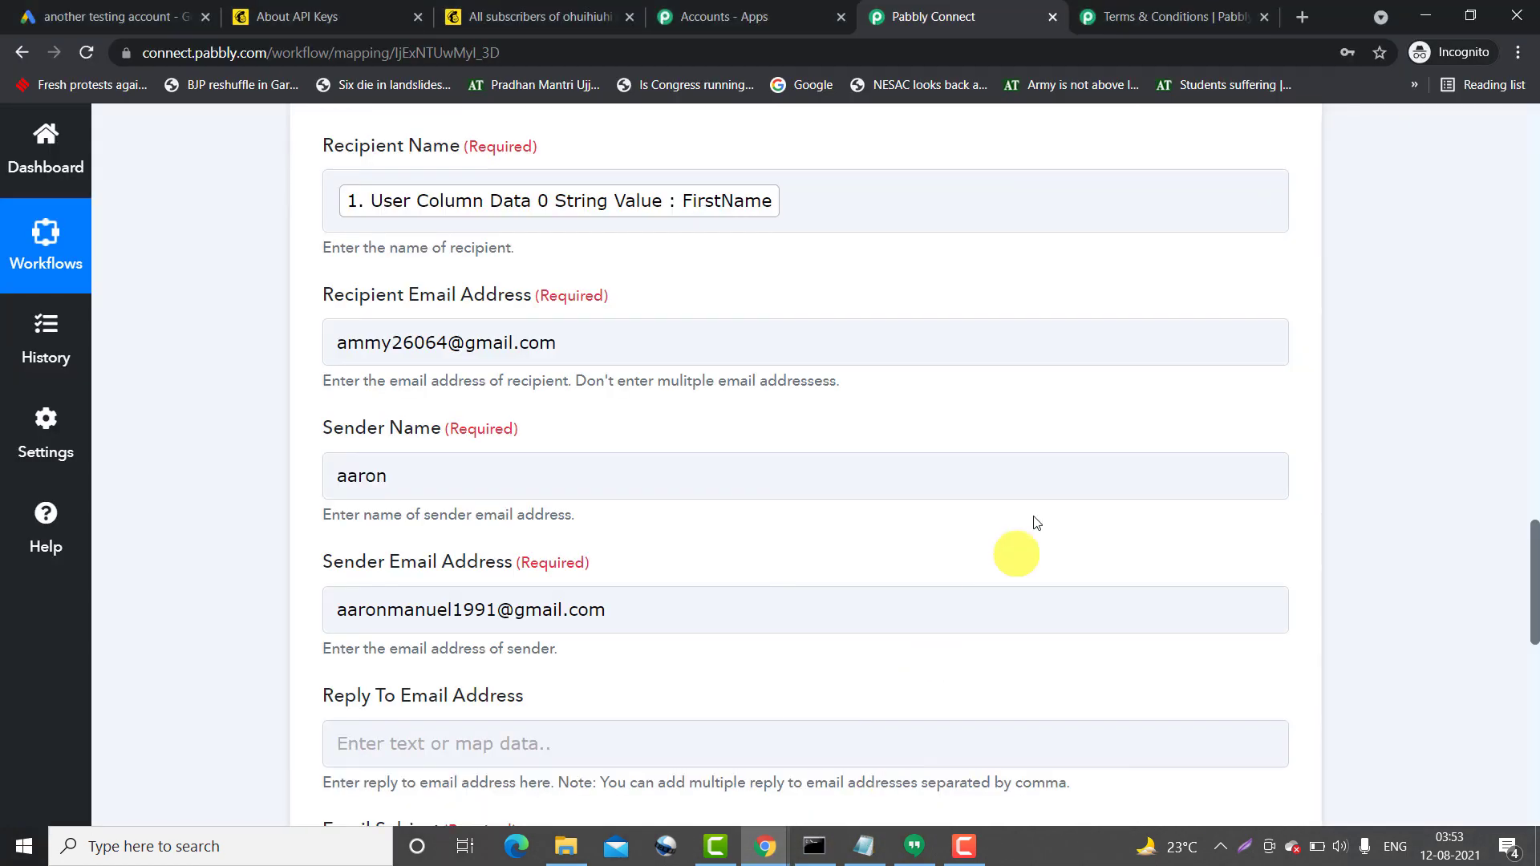
{"action": "scroll", "coordinate": [1035, 513], "scroll_direction": "up", "scroll_amount": 10}
{"action": "scroll", "coordinate": [998, 500], "scroll_direction": "up", "scroll_amount": 20}
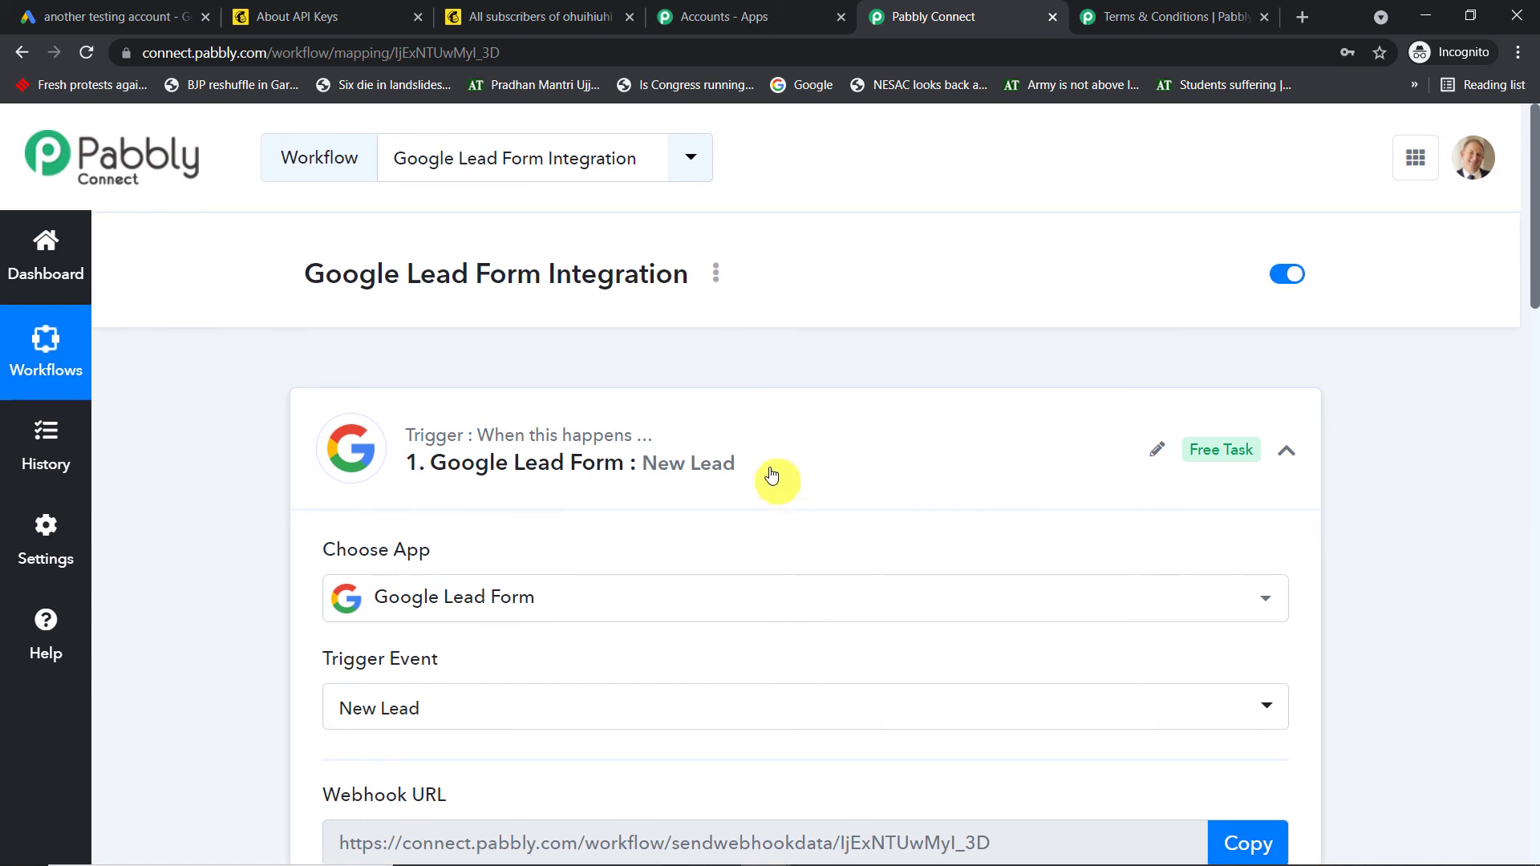
{"action": "left_click", "coordinate": [772, 473]}
{"action": "scroll", "coordinate": [770, 470], "scroll_direction": "down", "scroll_amount": 1}
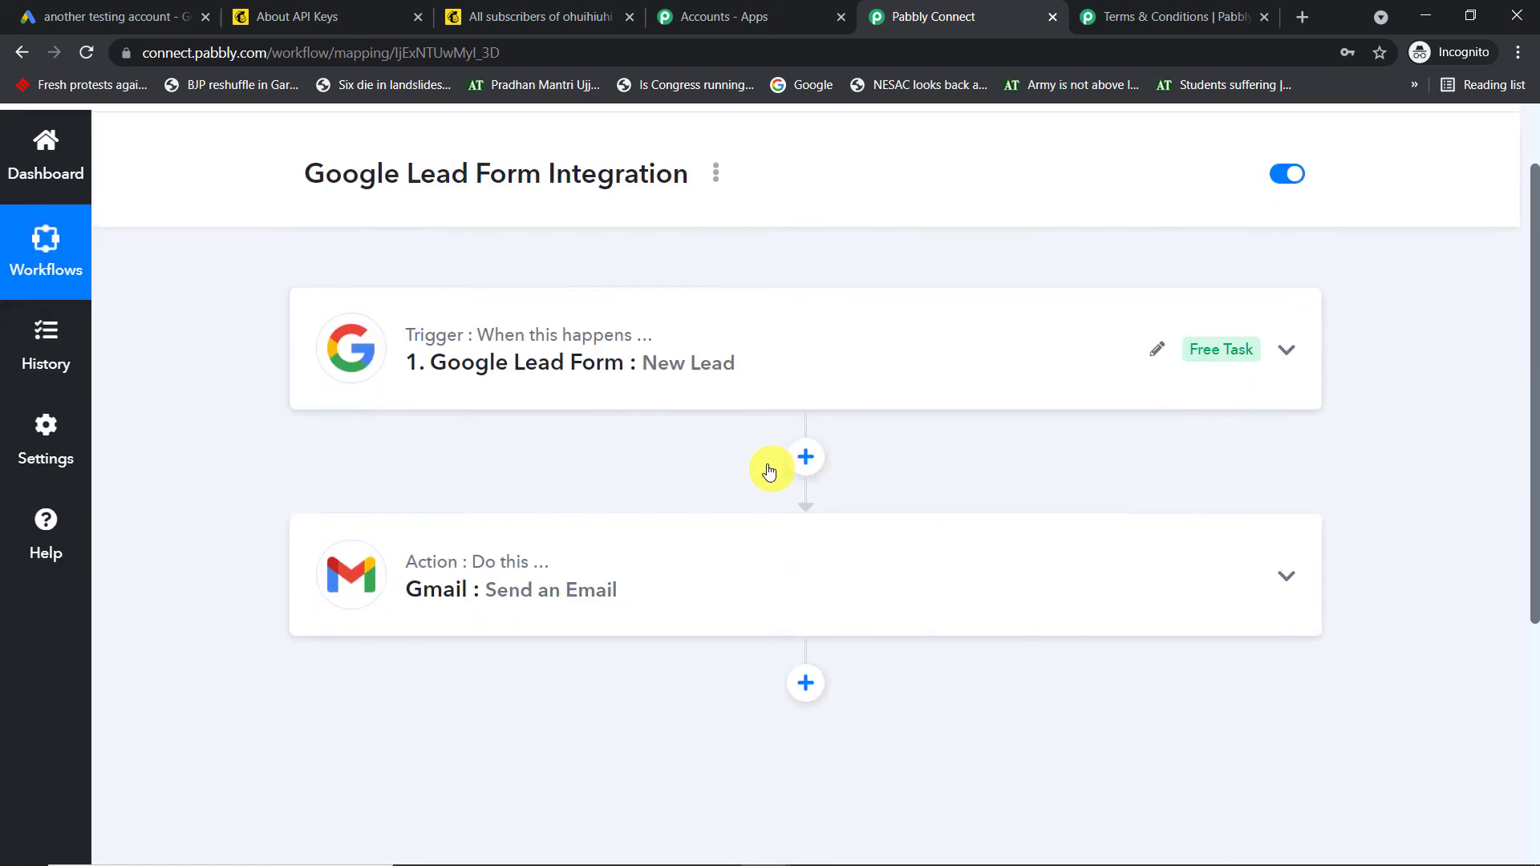